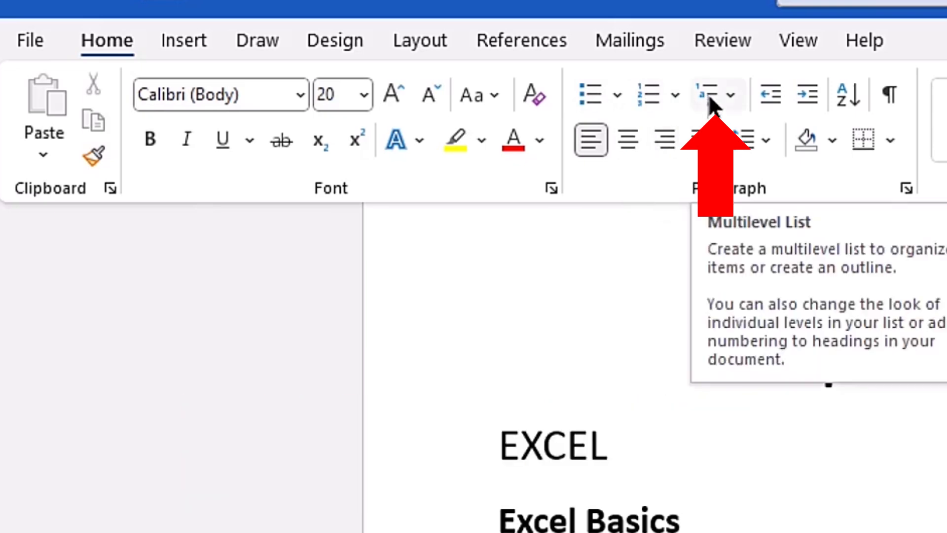
Step: Examine the multilevel list formats, filtering the gallery to List Library and back to All
{"action": "left_click", "coordinate": [729, 94]}
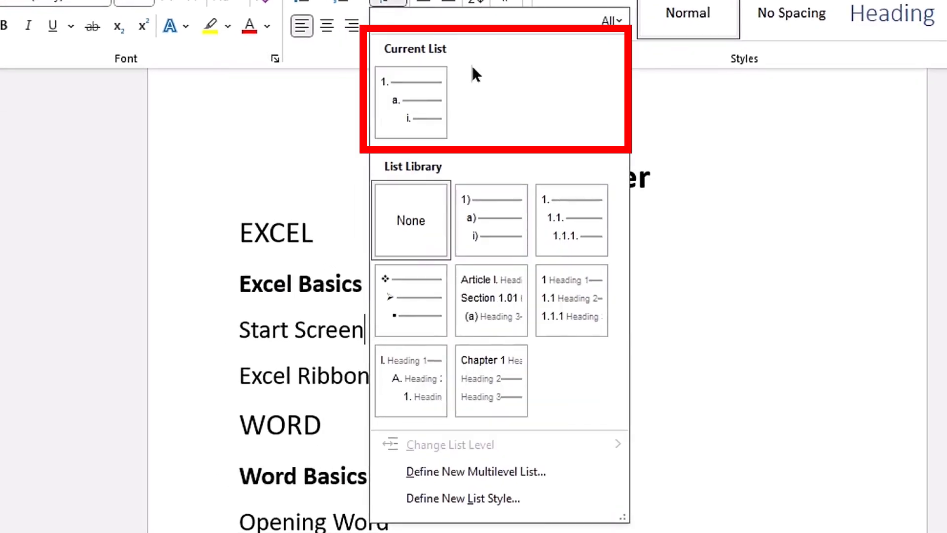
{"action": "mouse_move", "coordinate": [466, 250]}
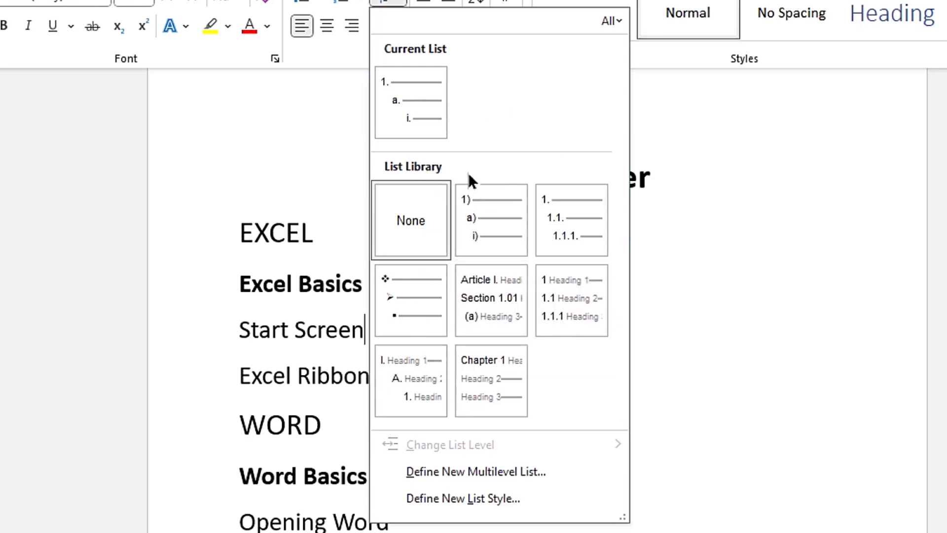
{"action": "left_click", "coordinate": [621, 25]}
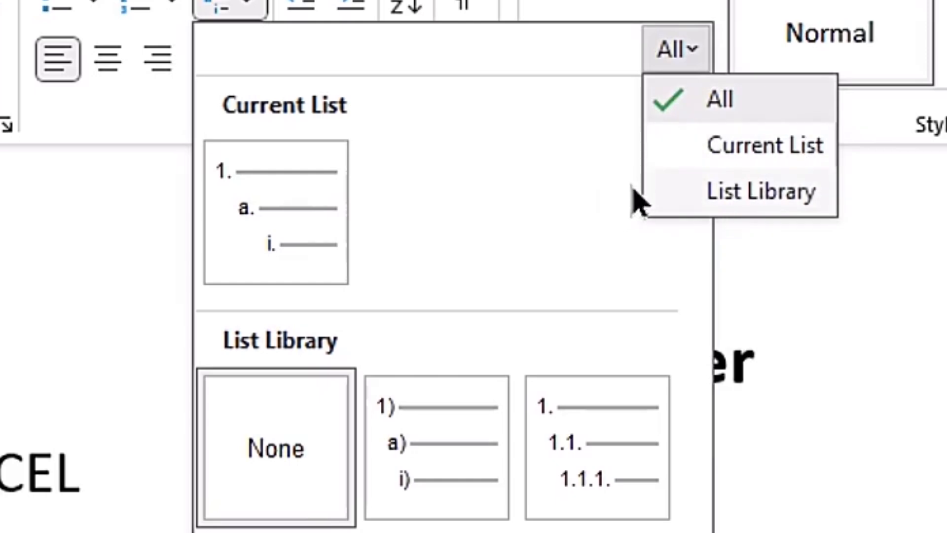
{"action": "left_click", "coordinate": [781, 196]}
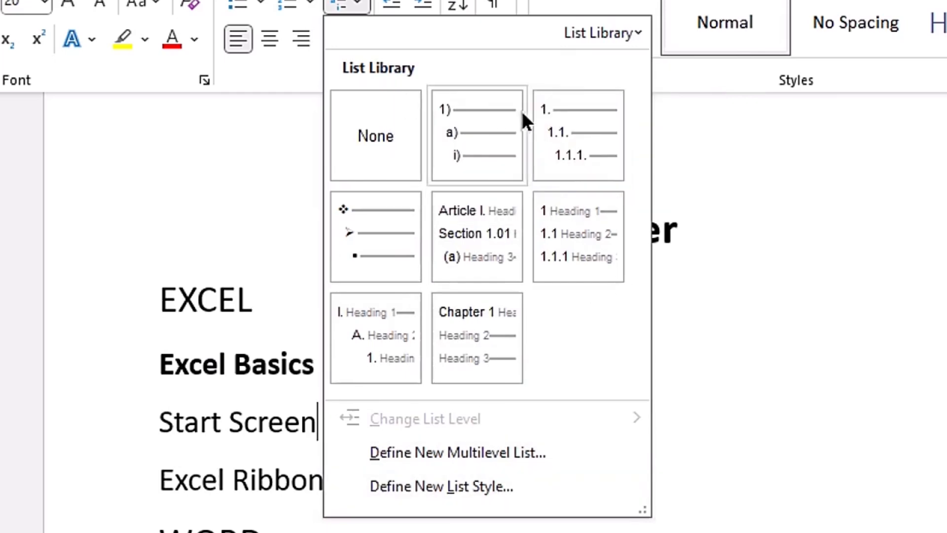
{"action": "left_click", "coordinate": [627, 32]}
{"action": "left_click", "coordinate": [607, 59]}
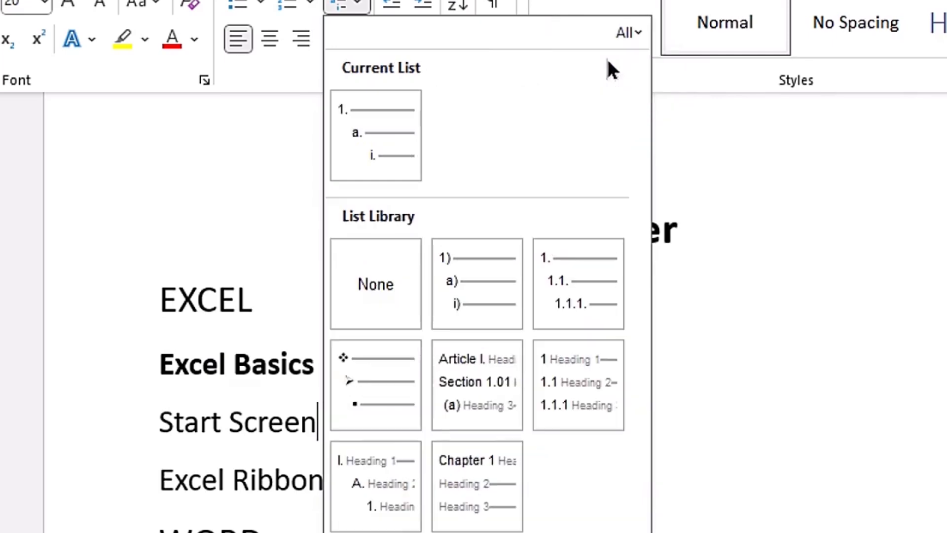
{"action": "mouse_move", "coordinate": [542, 279]}
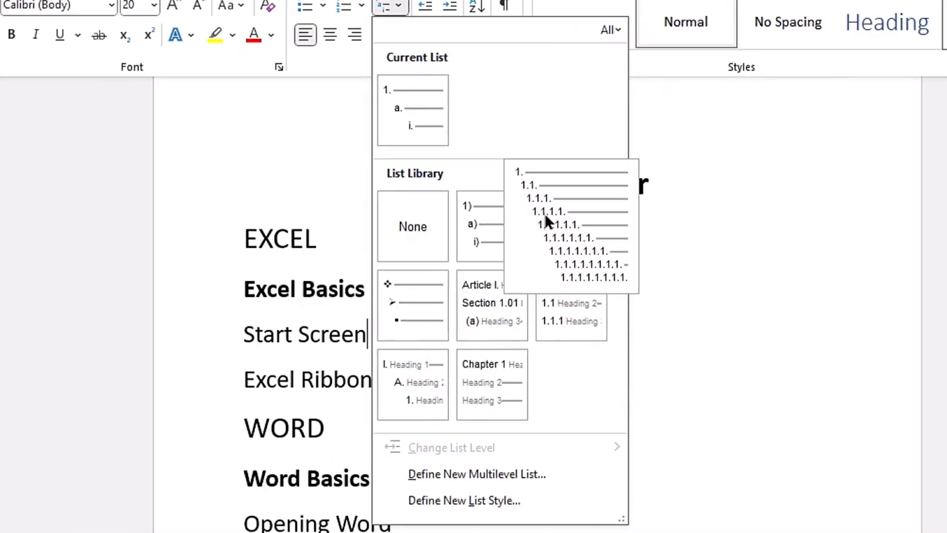
{"action": "left_click", "coordinate": [744, 196]}
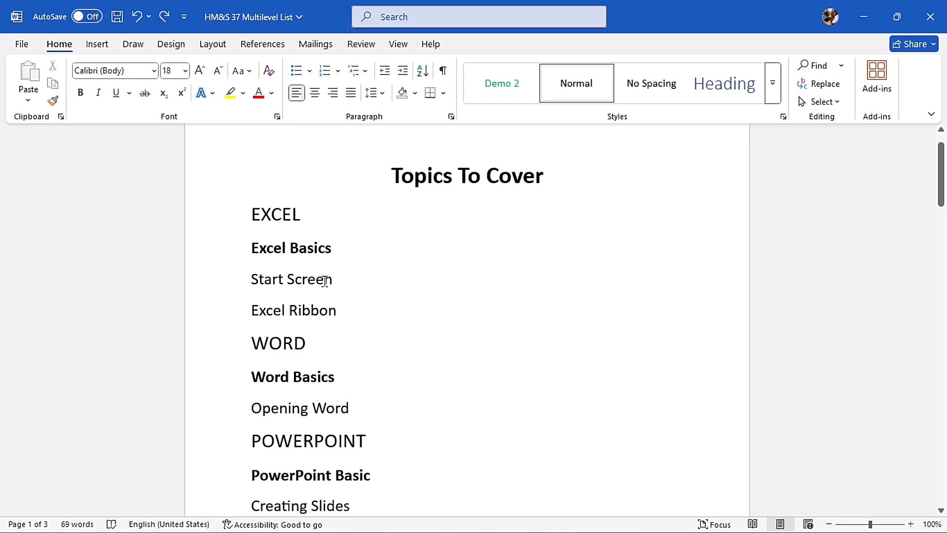
Step: Apply the current multilevel list format (1., a., i.) to all topics from EXCEL to Creating Queries
{"action": "left_click_drag", "start_coordinate": [249, 212], "coordinate": [387, 450]}
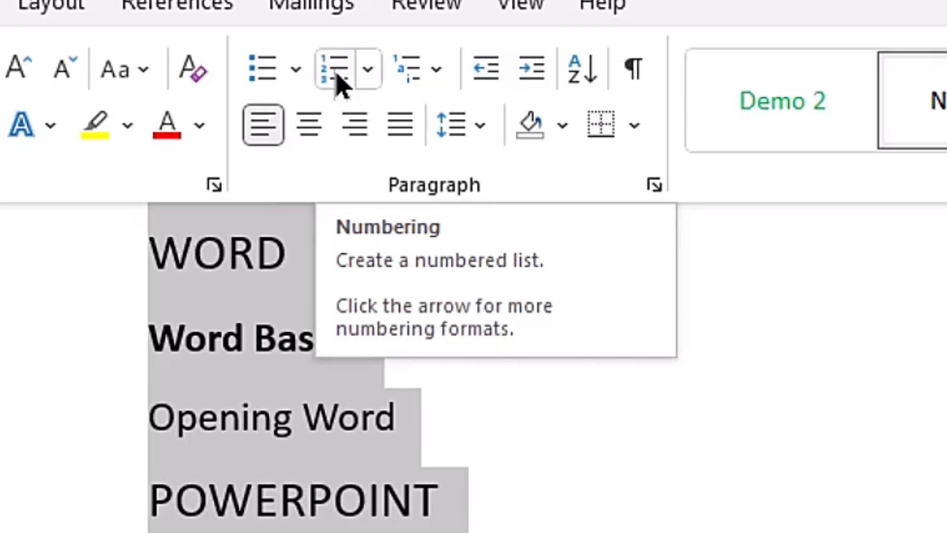
{"action": "left_click", "coordinate": [434, 69]}
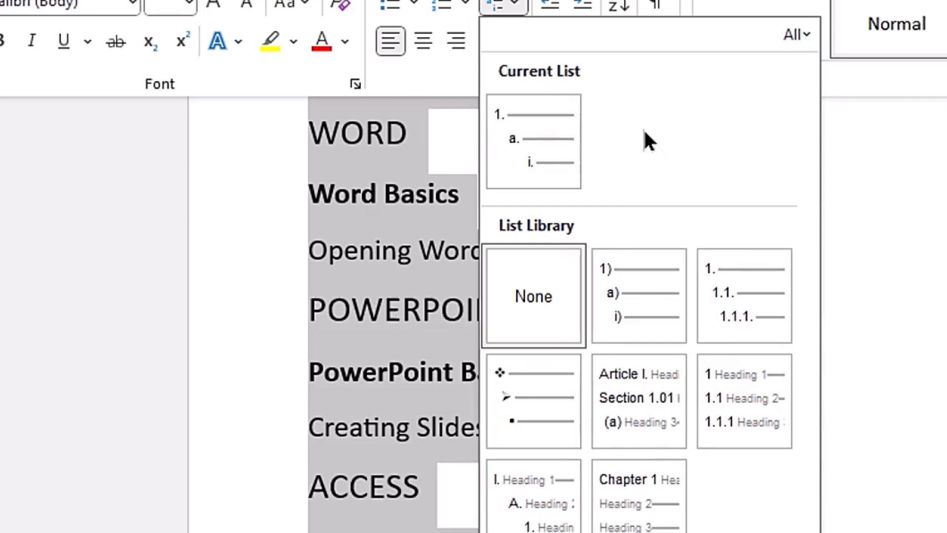
{"action": "left_click", "coordinate": [534, 143]}
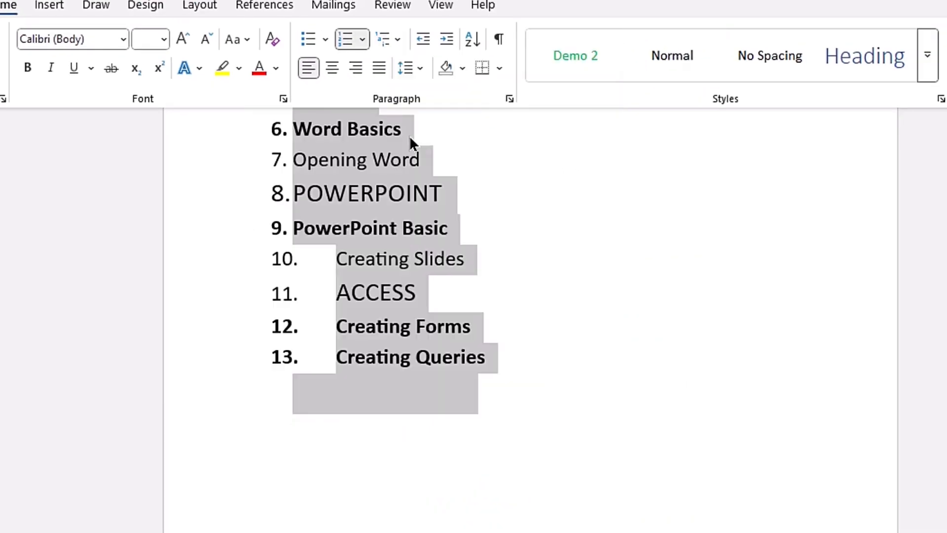
{"action": "scroll", "coordinate": [407, 134], "scroll_direction": "up", "scroll_amount": 5}
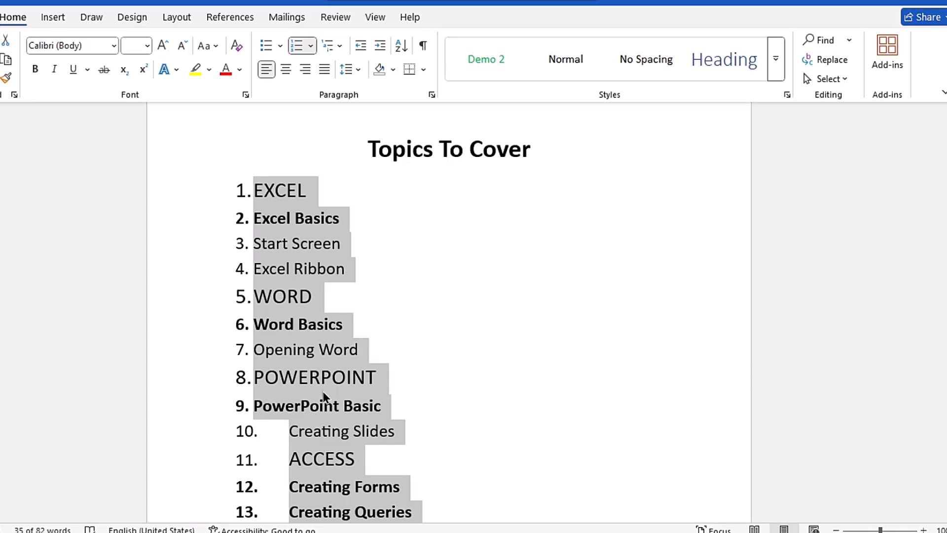
Step: Try removing and restoring the numbering on the selected topics, and clear it with the None multilevel list format
{"action": "left_click", "coordinate": [298, 45]}
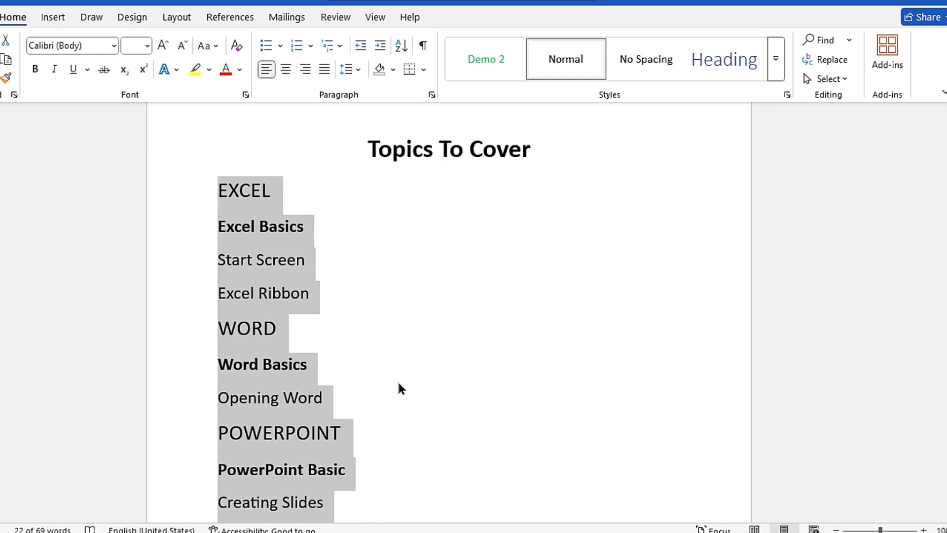
{"action": "key", "text": "ctrl+z"}
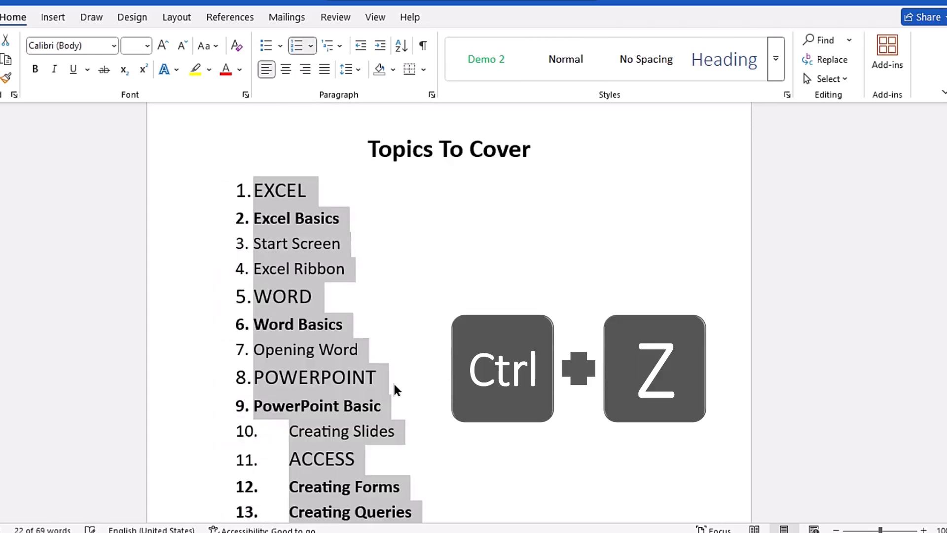
{"action": "left_click", "coordinate": [338, 45]}
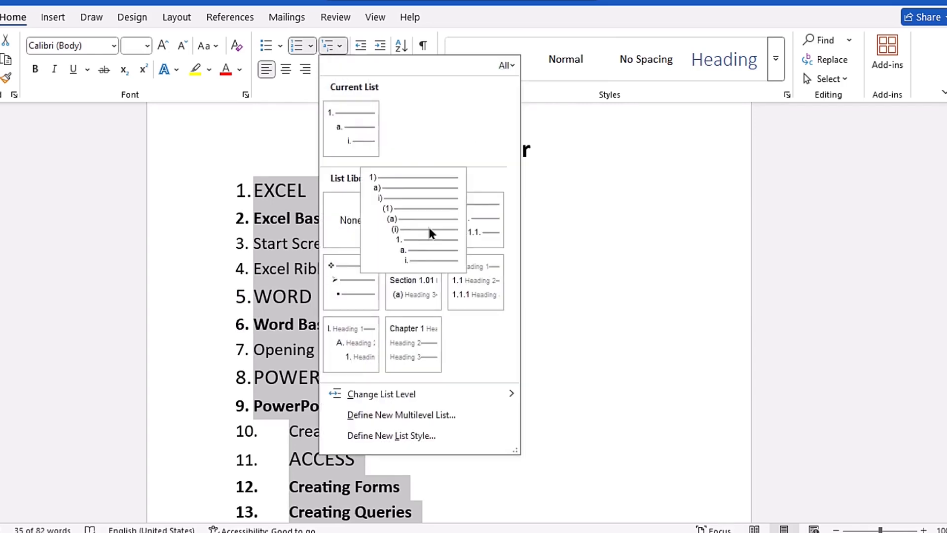
{"action": "left_click", "coordinate": [344, 222]}
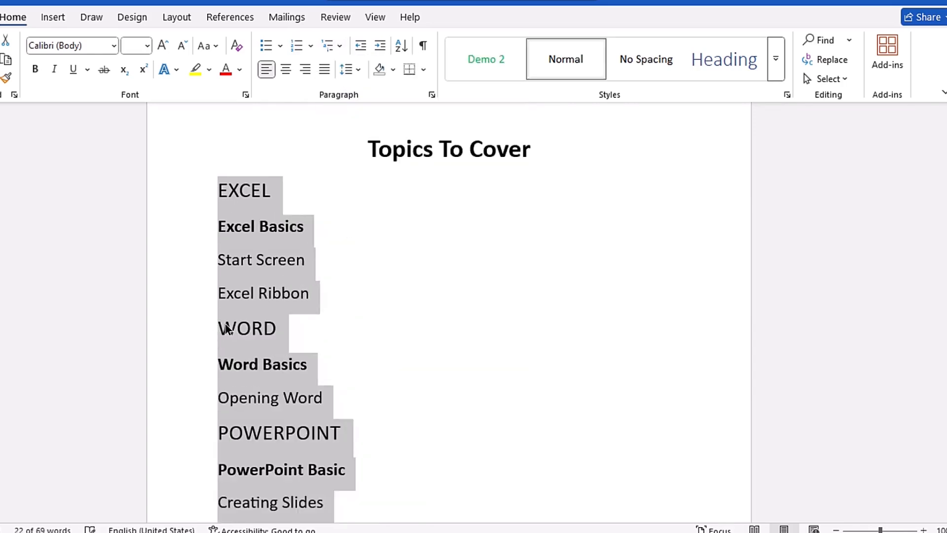
Step: Apply the 1., 1.1., 1.1.1. multilevel list format from the library to the selected topics
{"action": "left_click", "coordinate": [340, 46]}
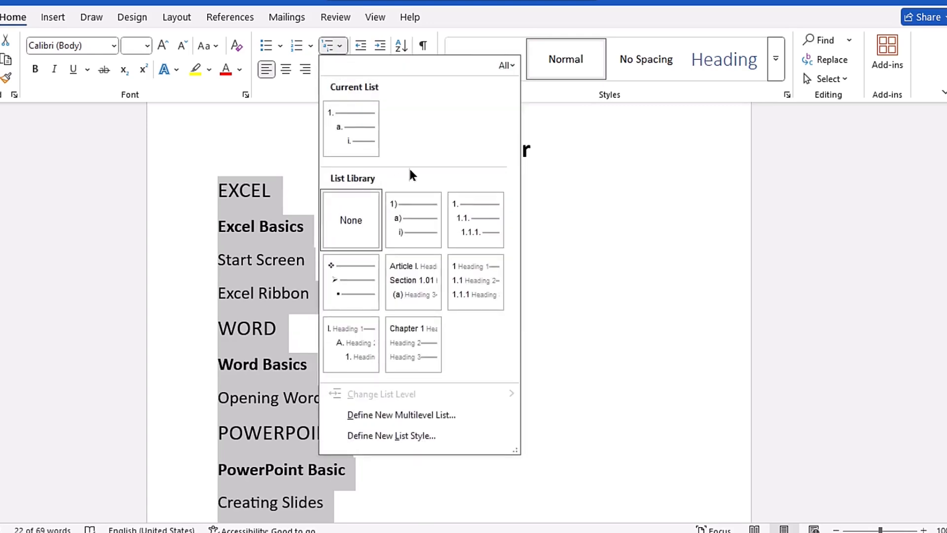
{"action": "mouse_move", "coordinate": [481, 219]}
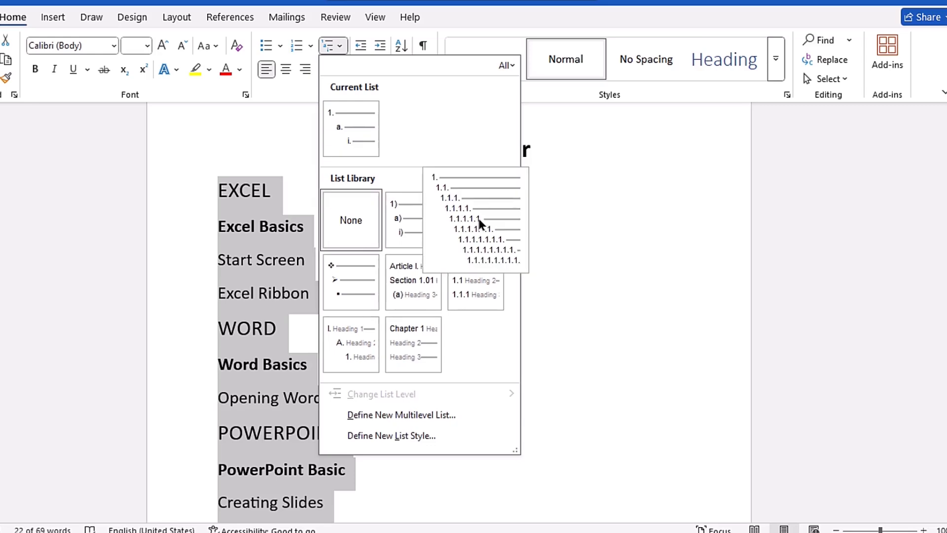
{"action": "left_click", "coordinate": [479, 222]}
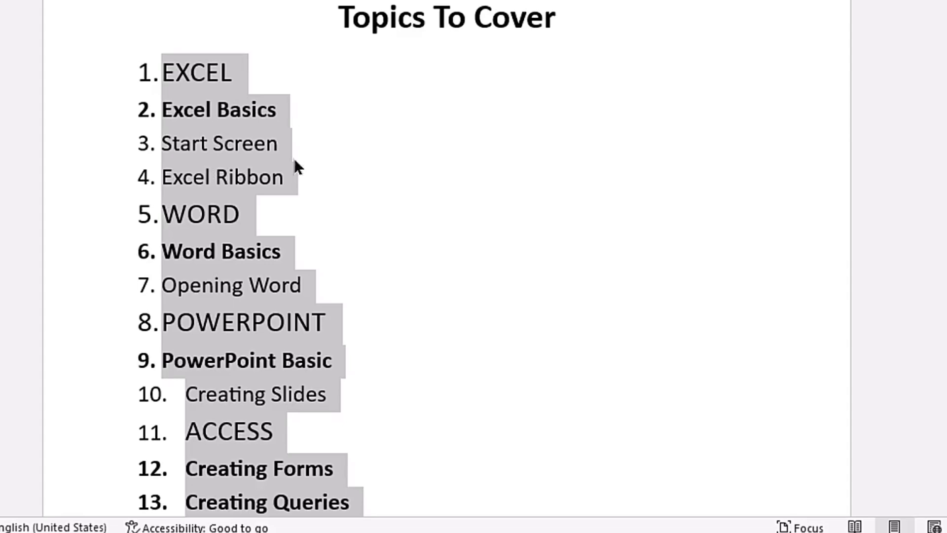
{"action": "left_click", "coordinate": [404, 144]}
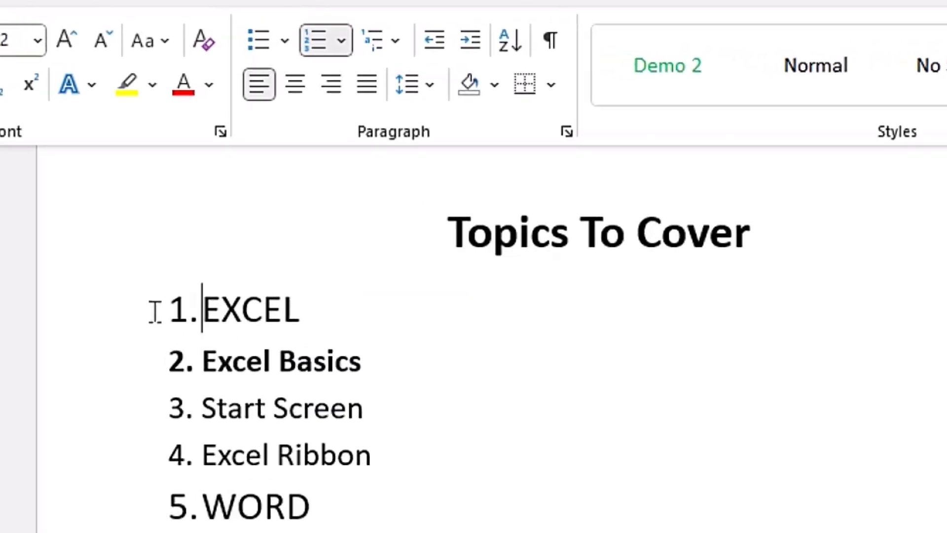
Step: Change the Excel Basics item to the second list level (1.1.)
{"action": "left_click", "coordinate": [200, 368]}
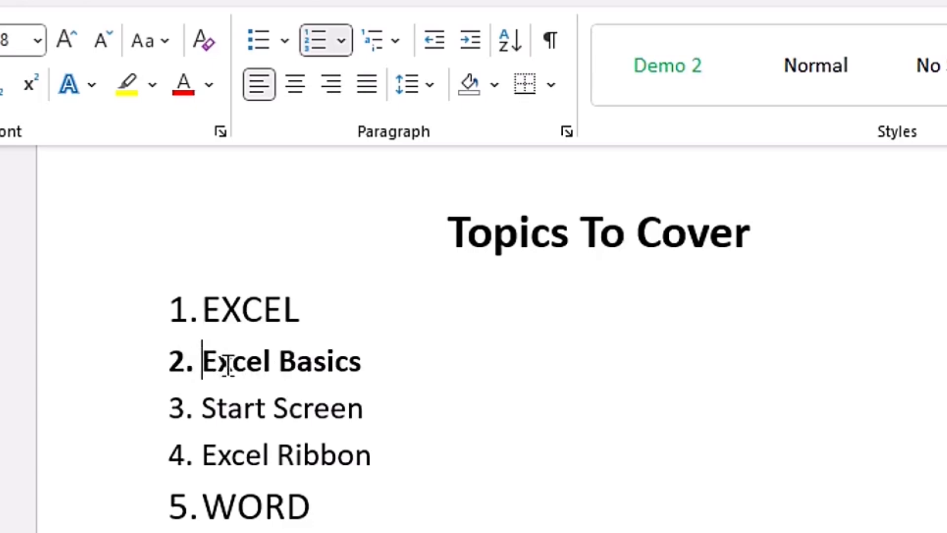
{"action": "left_click", "coordinate": [389, 37]}
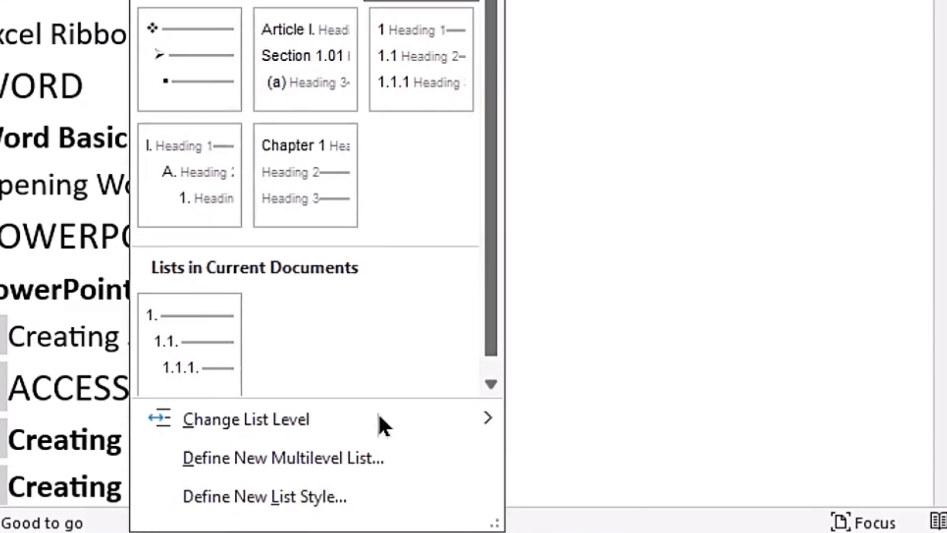
{"action": "mouse_move", "coordinate": [292, 417]}
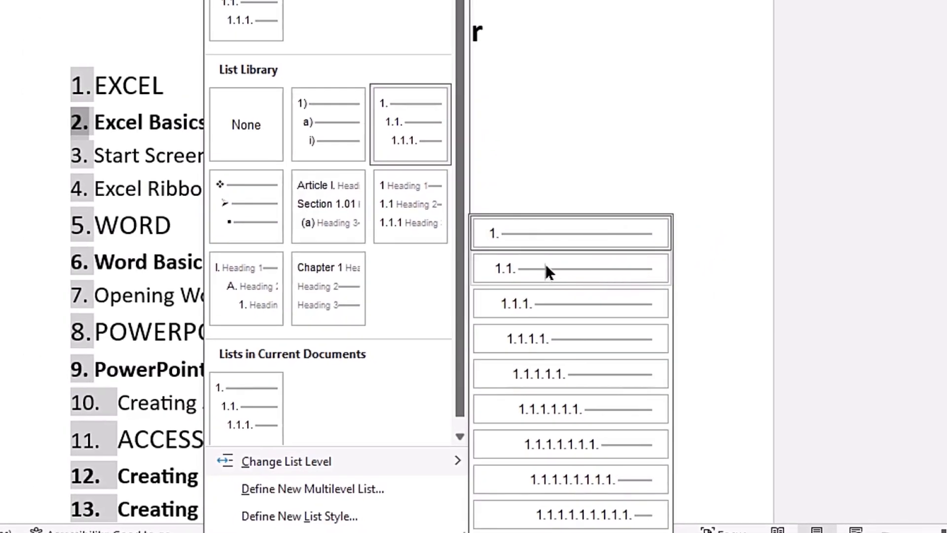
{"action": "left_click", "coordinate": [545, 266]}
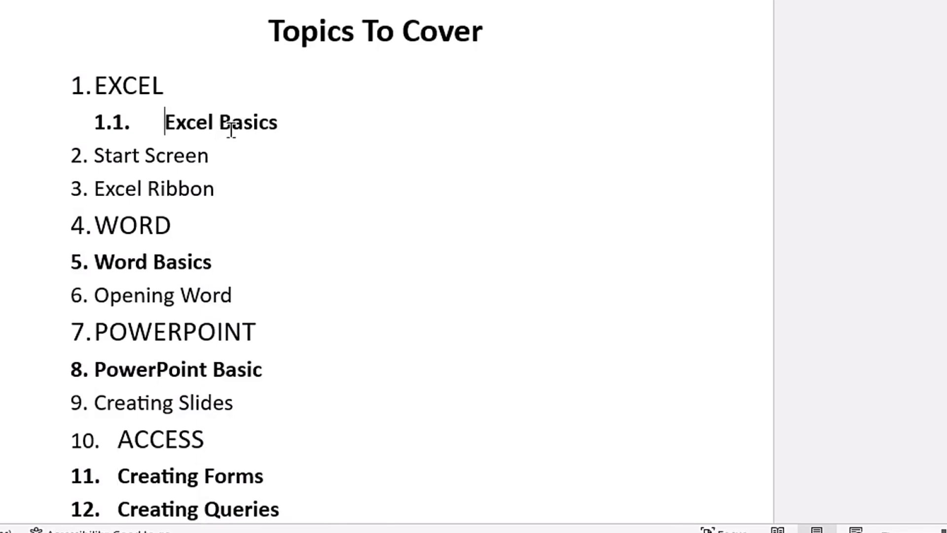
Step: Change the Start Screen and Excel Ribbon items to the third list level (1.1.1.)
{"action": "left_click_drag", "start_coordinate": [146, 155], "coordinate": [223, 188]}
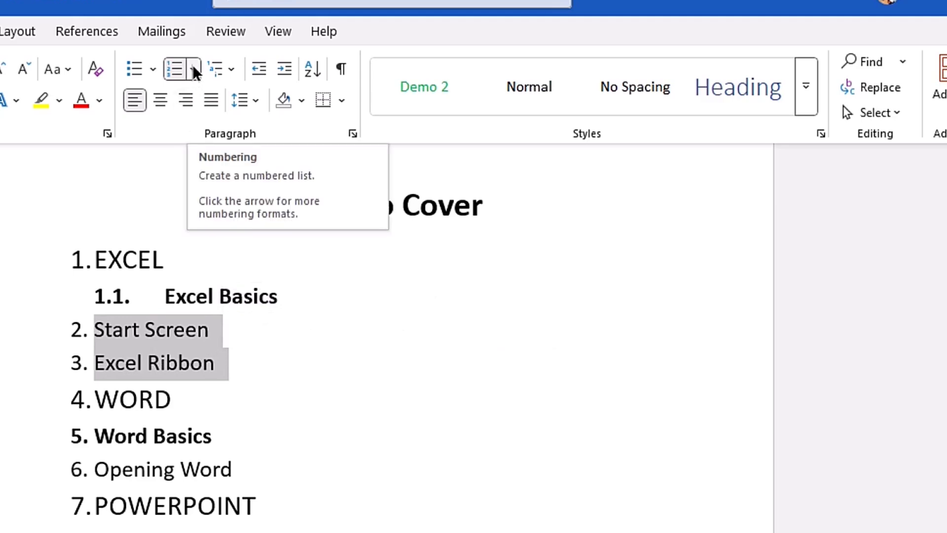
{"action": "left_click", "coordinate": [150, 68]}
{"action": "mouse_move", "coordinate": [206, 276]}
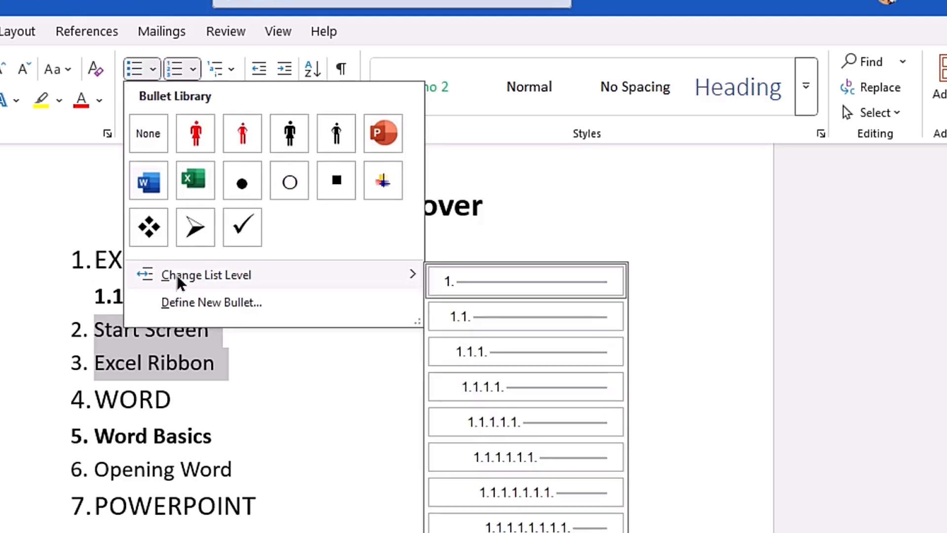
{"action": "left_click", "coordinate": [21, 201]}
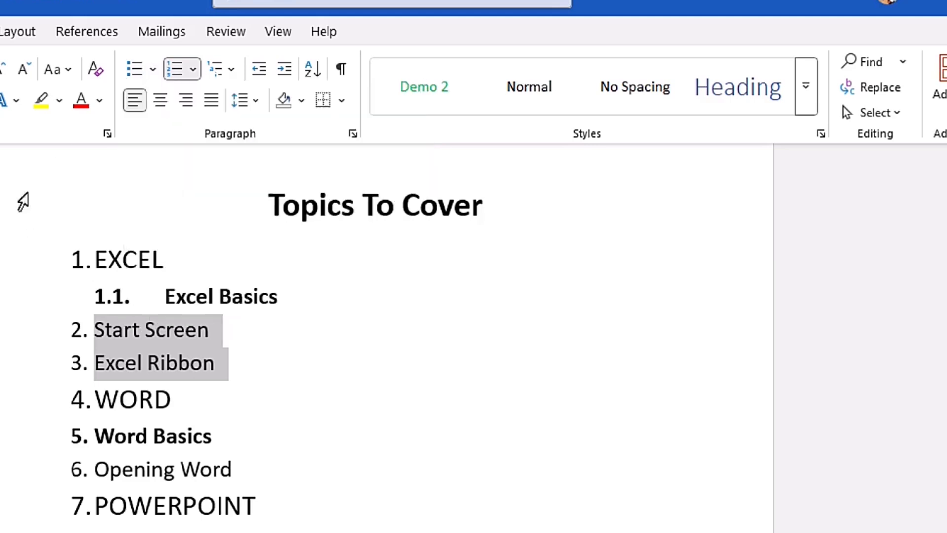
{"action": "left_click", "coordinate": [196, 67]}
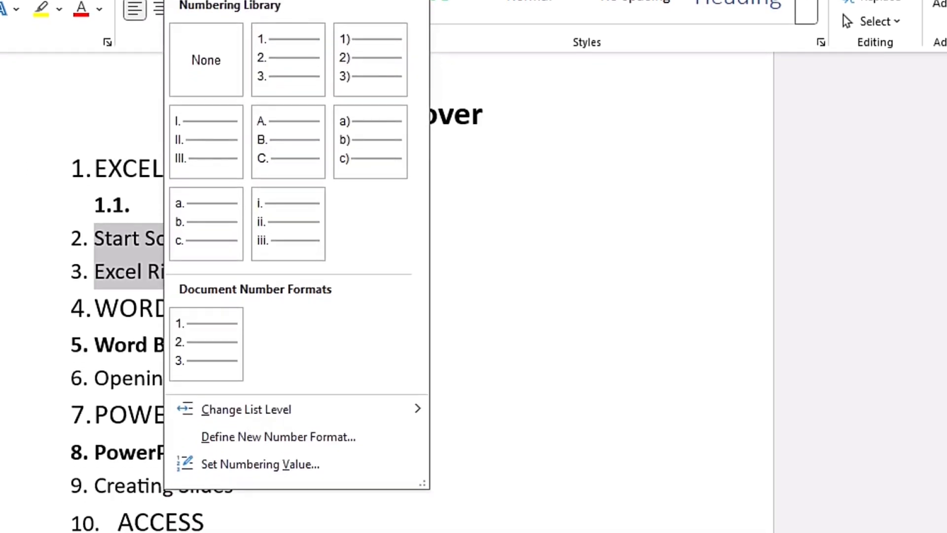
{"action": "mouse_move", "coordinate": [226, 410]}
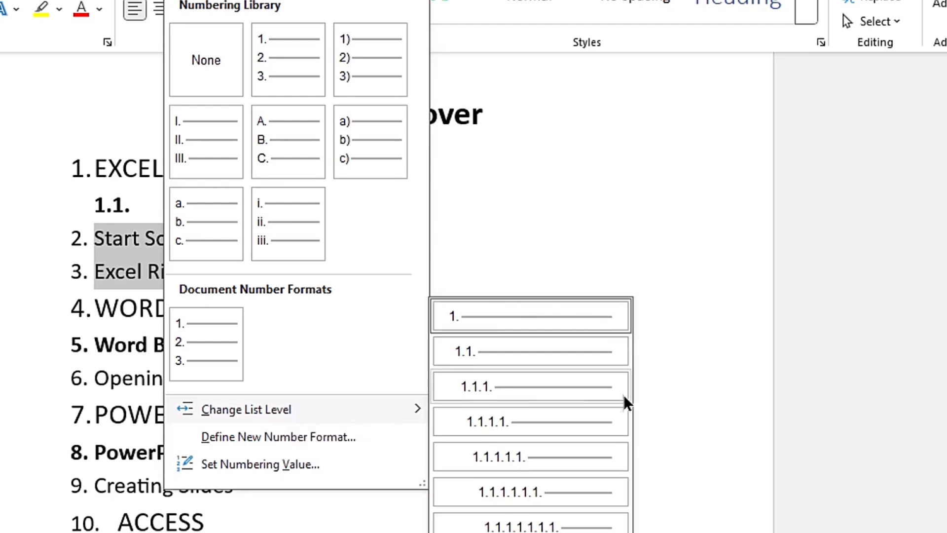
{"action": "left_click", "coordinate": [523, 388]}
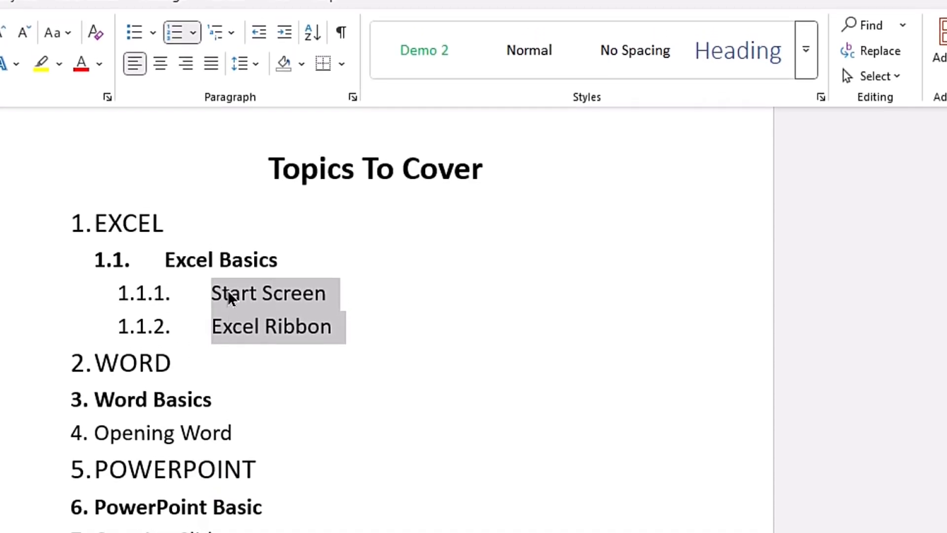
Step: Try the fourth list level (1.1.1.1.) on Start Screen and Excel Ribbon, and return both items to the third level (1.1.1.)
{"action": "left_click", "coordinate": [231, 33]}
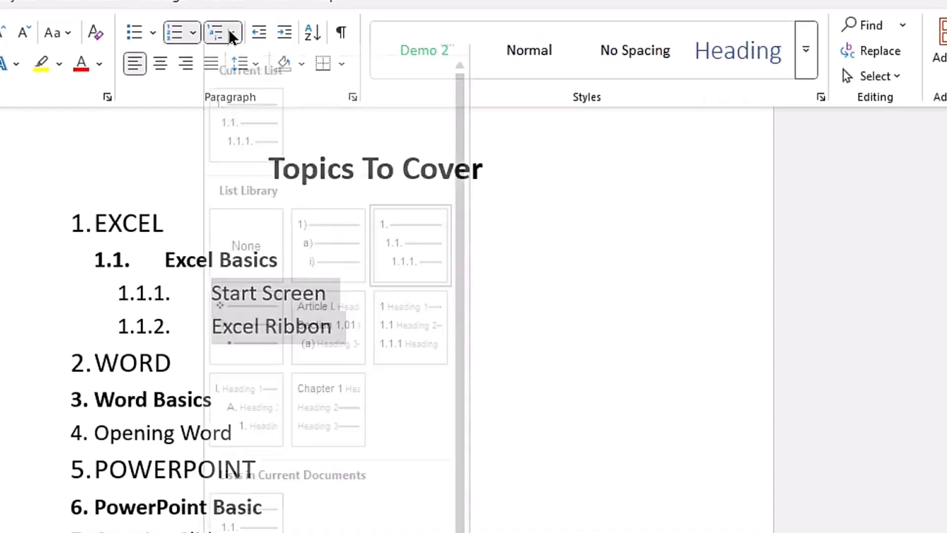
{"action": "mouse_move", "coordinate": [305, 451]}
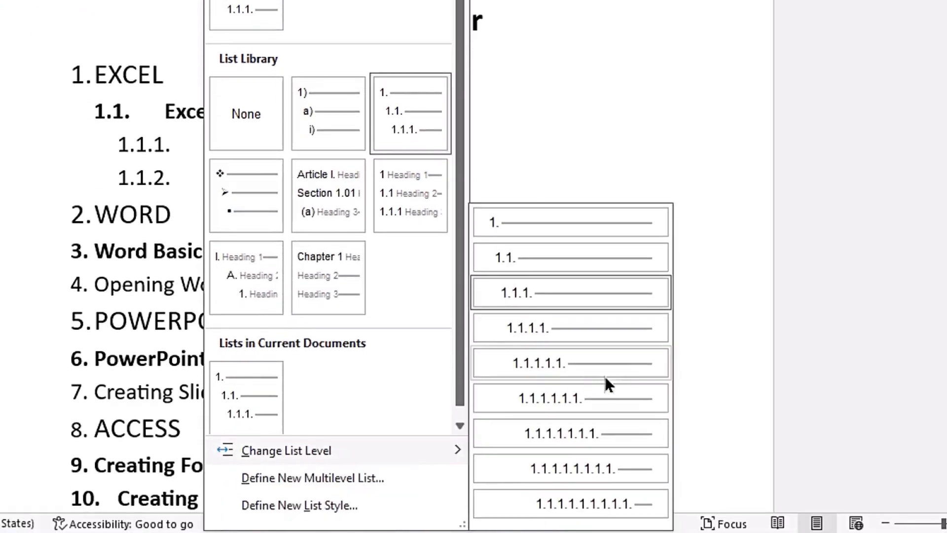
{"action": "left_click", "coordinate": [565, 332]}
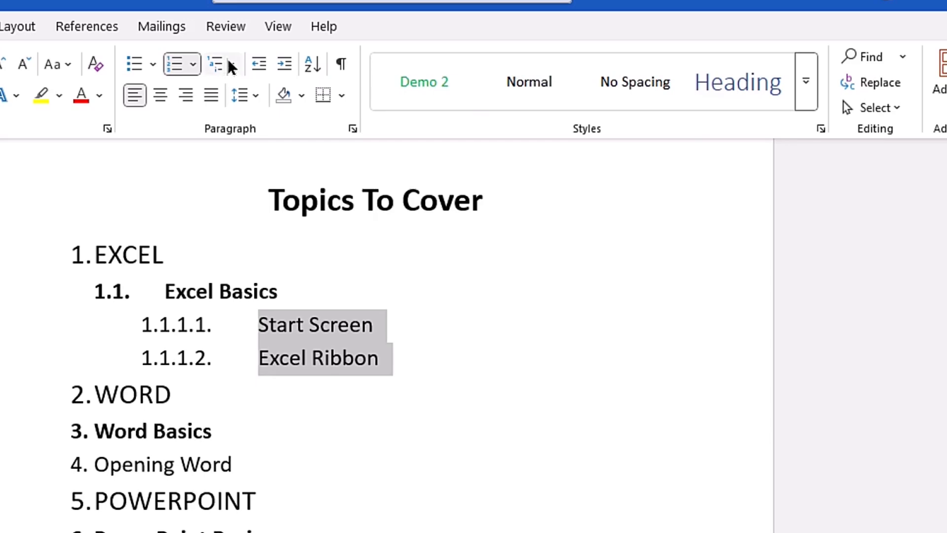
{"action": "left_click", "coordinate": [230, 65]}
{"action": "mouse_move", "coordinate": [302, 452]}
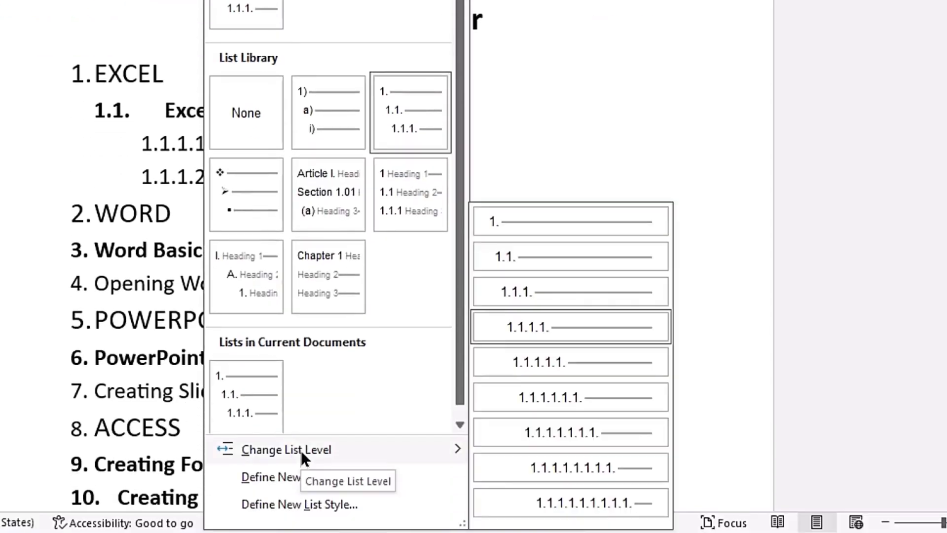
{"action": "left_click", "coordinate": [553, 291]}
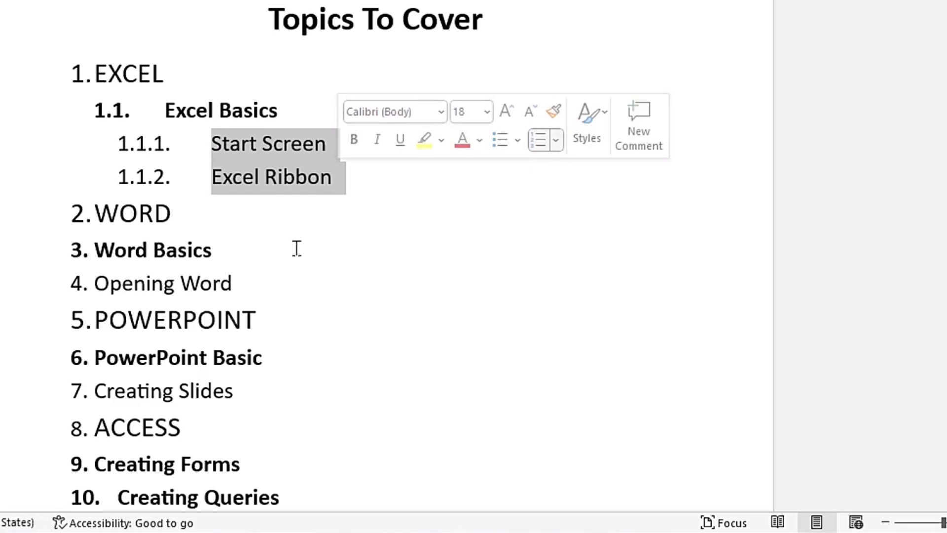
Step: Change the Word Basics item to the second list level (2.1.)
{"action": "left_click", "coordinate": [302, 251]}
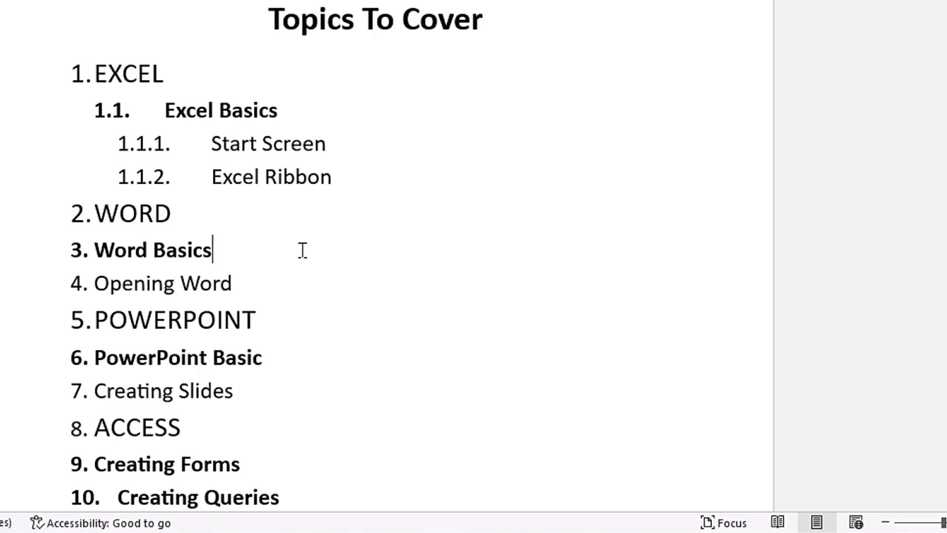
{"action": "key", "text": "Tab"}
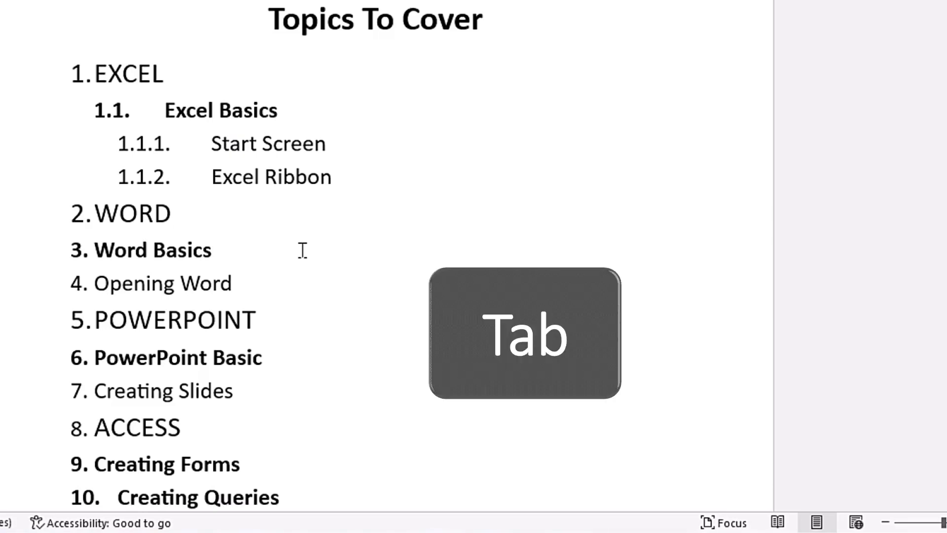
{"action": "key", "text": "shift+Tab"}
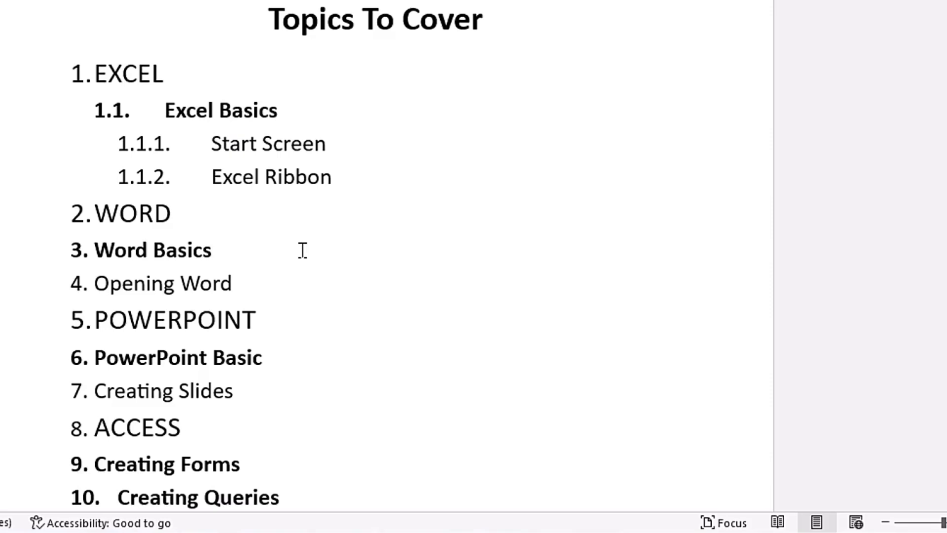
{"action": "key", "text": "Tab"}
{"action": "key", "text": "shift+Tab"}
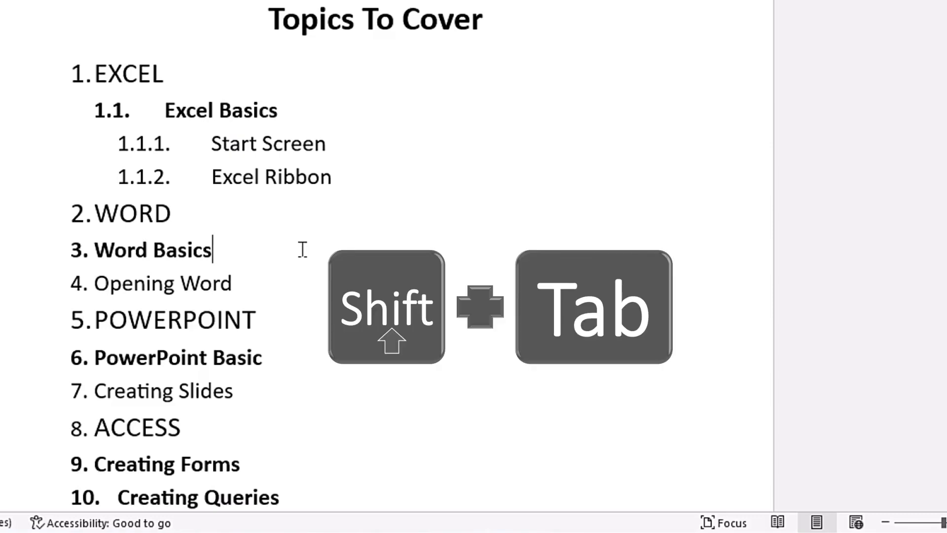
{"action": "left_click", "coordinate": [94, 251]}
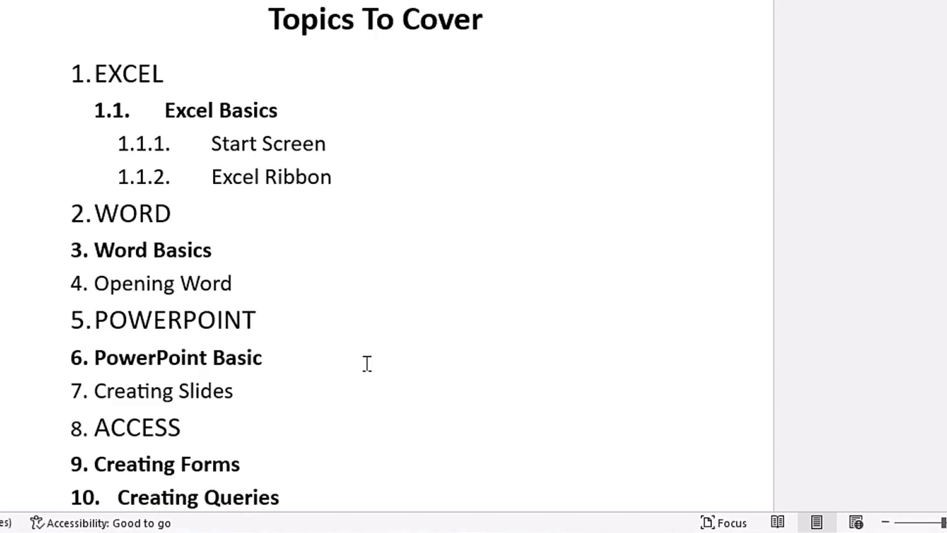
{"action": "key", "text": "Tab"}
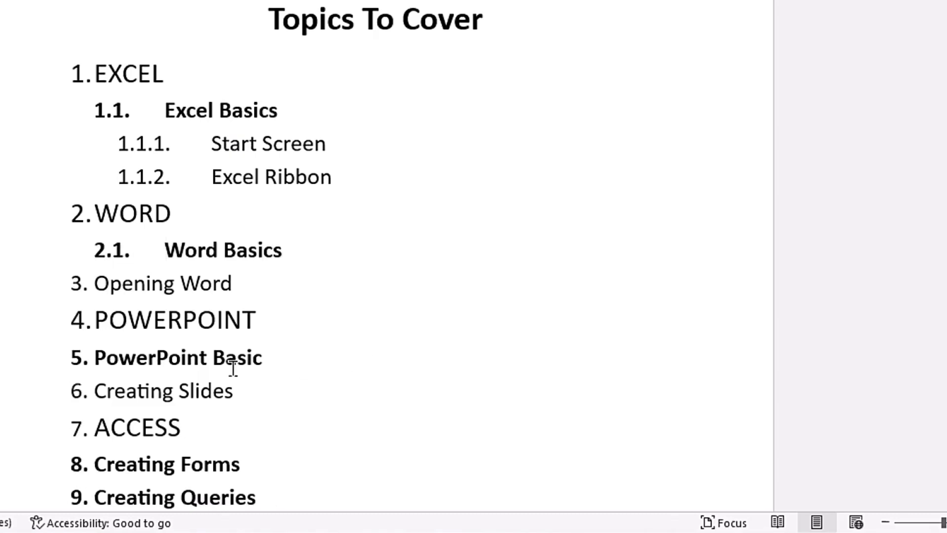
Step: Change the Opening Word item under Word Basics to the third list level (2.1.1.)
{"action": "key", "text": "Down"}
{"action": "key", "text": "Tab"}
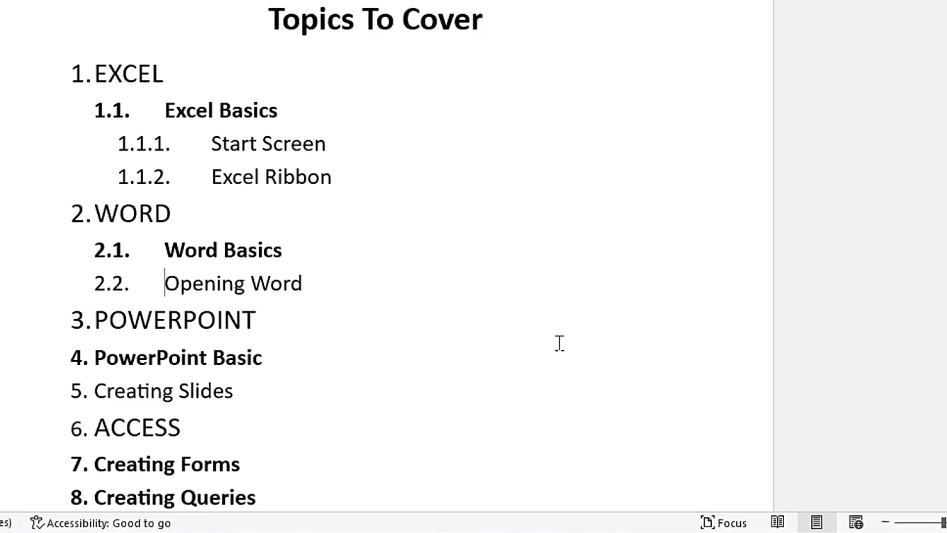
{"action": "key", "text": "Tab"}
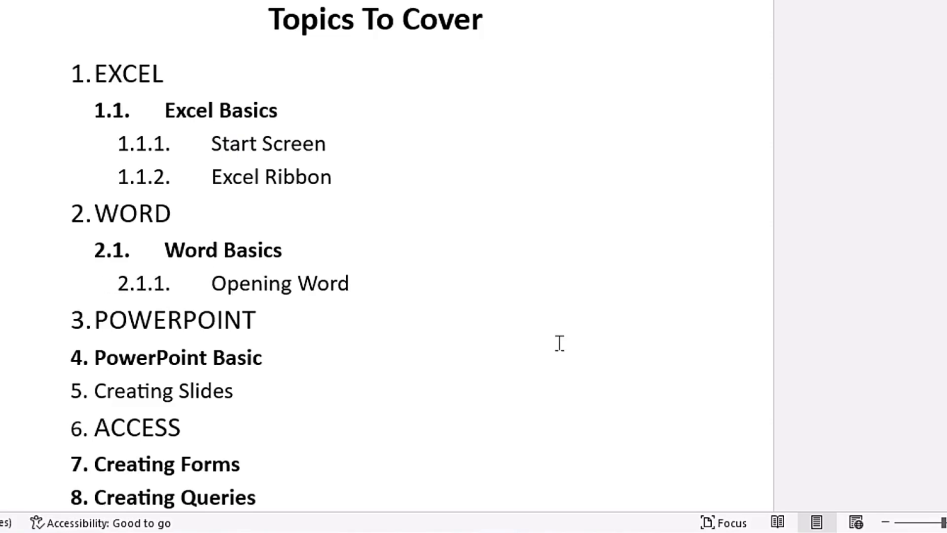
Step: Try the fourth, second and first list levels on Opening Word, and return it to the third level (2.1.1.)
{"action": "key", "text": "Tab"}
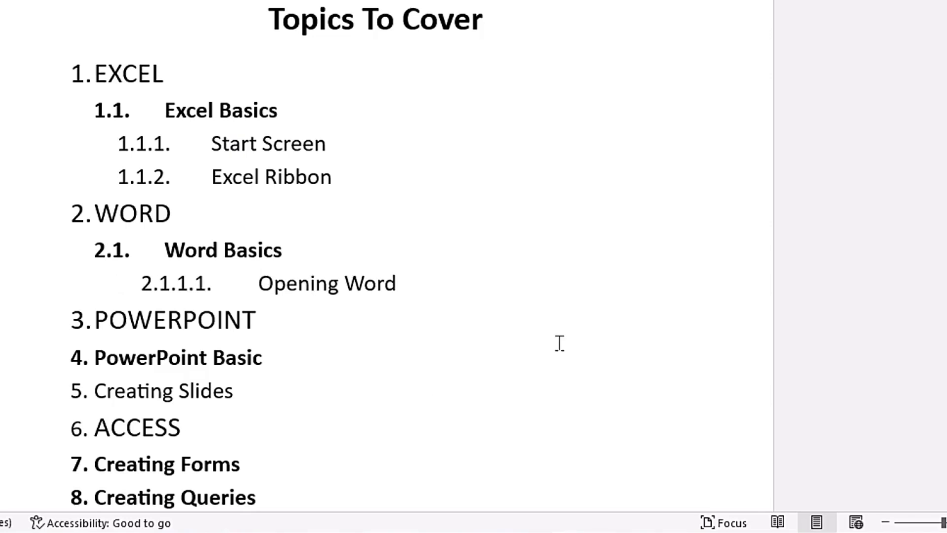
{"action": "key", "text": "shift+Tab"}
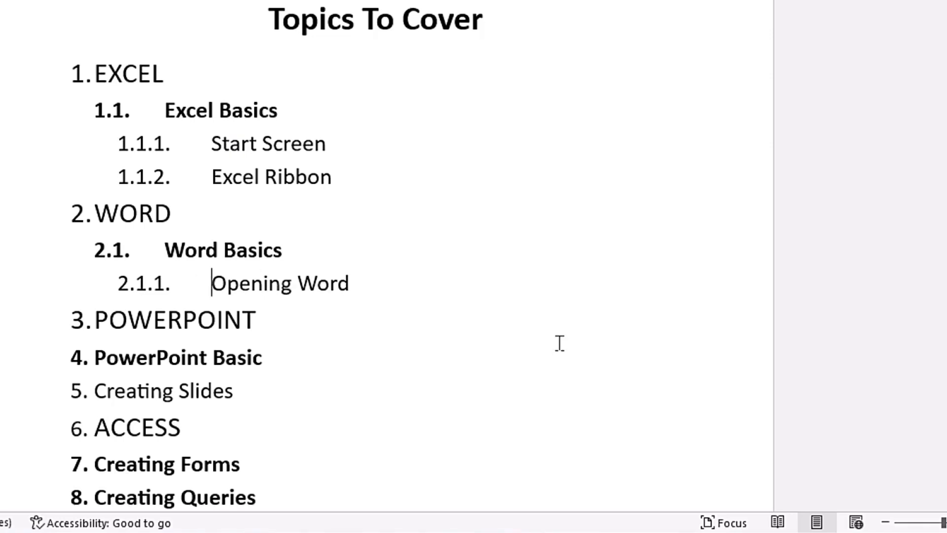
{"action": "key", "text": "shift+Tab"}
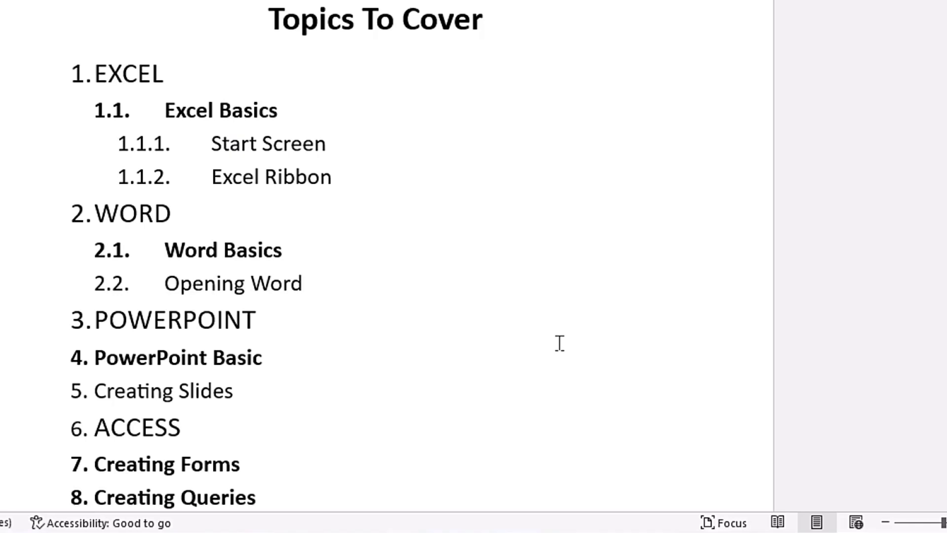
{"action": "key", "text": "shift+Tab"}
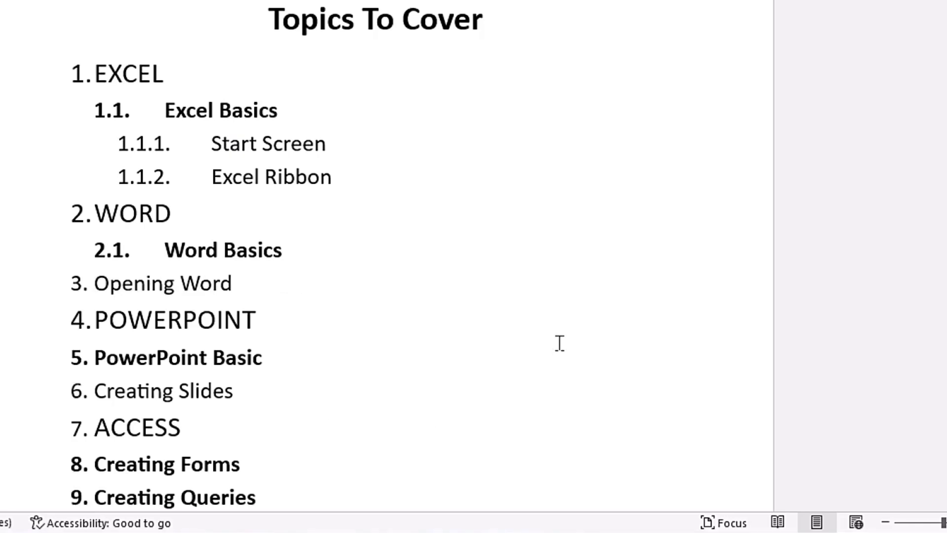
{"action": "key", "text": "Tab"}
{"action": "key", "text": "Tab"}
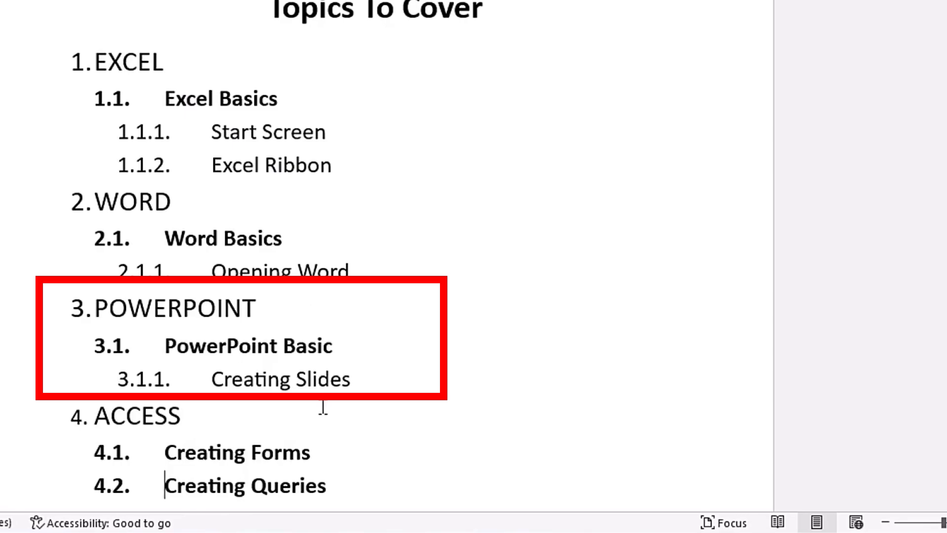
Step: Apply the 1), a), i) multilevel list format from the library to the unnumbered topics, EXCEL through ACCESS and its subtopics, on the second page
{"action": "left_click_drag", "start_coordinate": [944, 177], "coordinate": [946, 302]}
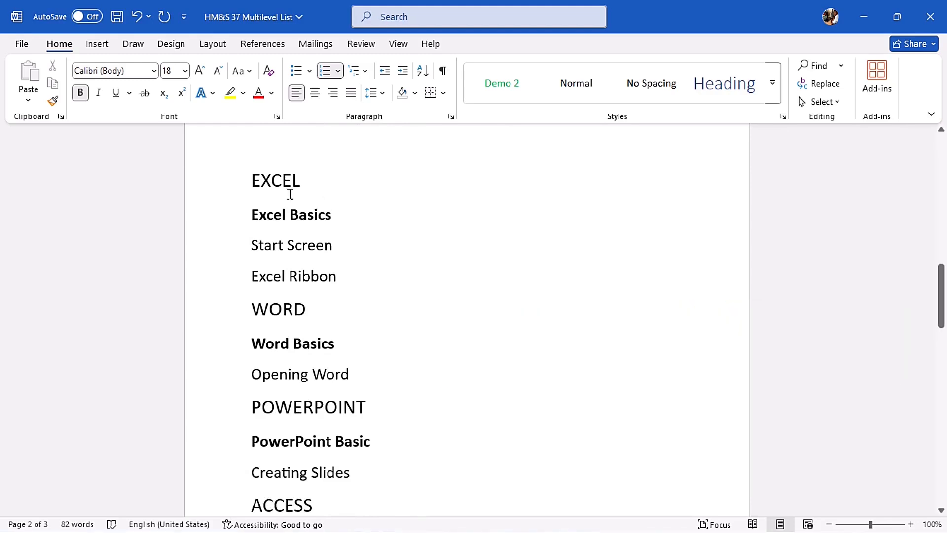
{"action": "left_click_drag", "start_coordinate": [251, 179], "coordinate": [342, 470]}
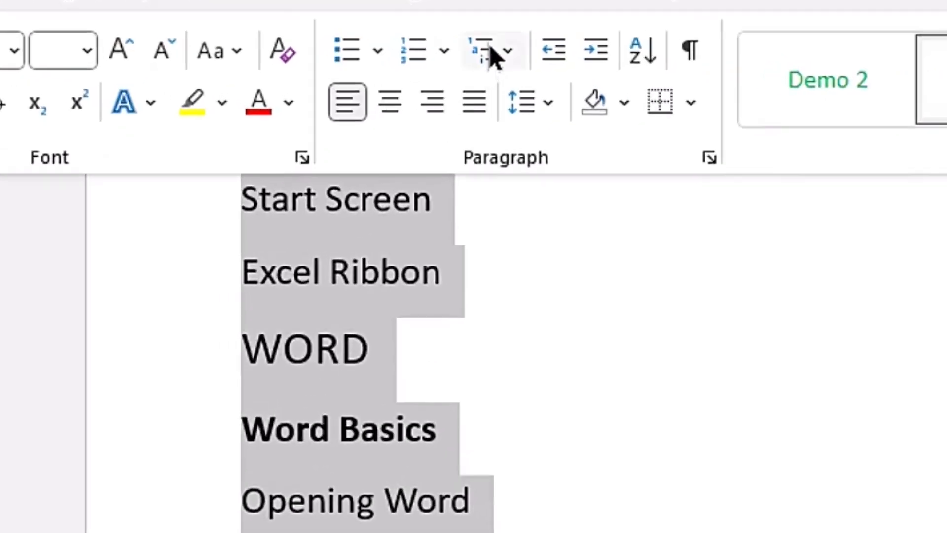
{"action": "left_click", "coordinate": [358, 70]}
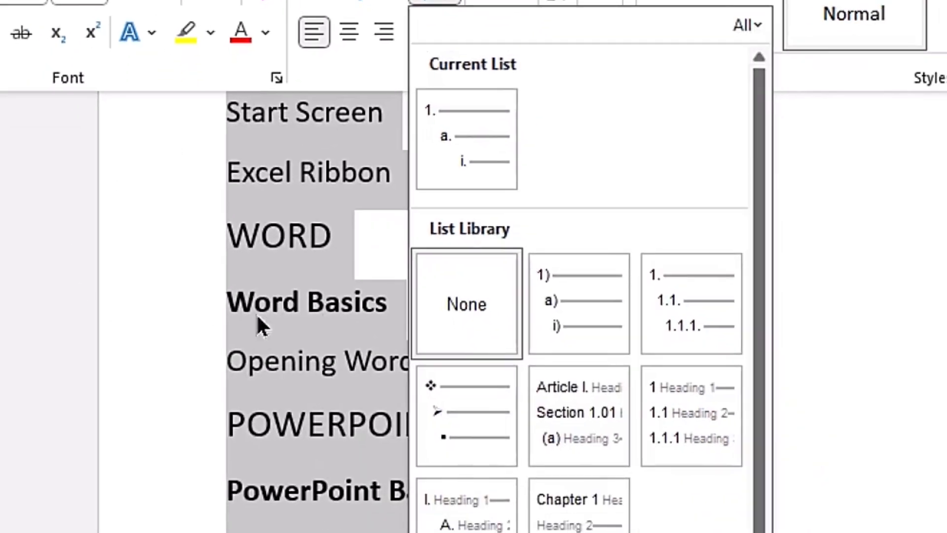
{"action": "mouse_move", "coordinate": [554, 311]}
{"action": "left_click", "coordinate": [558, 306]}
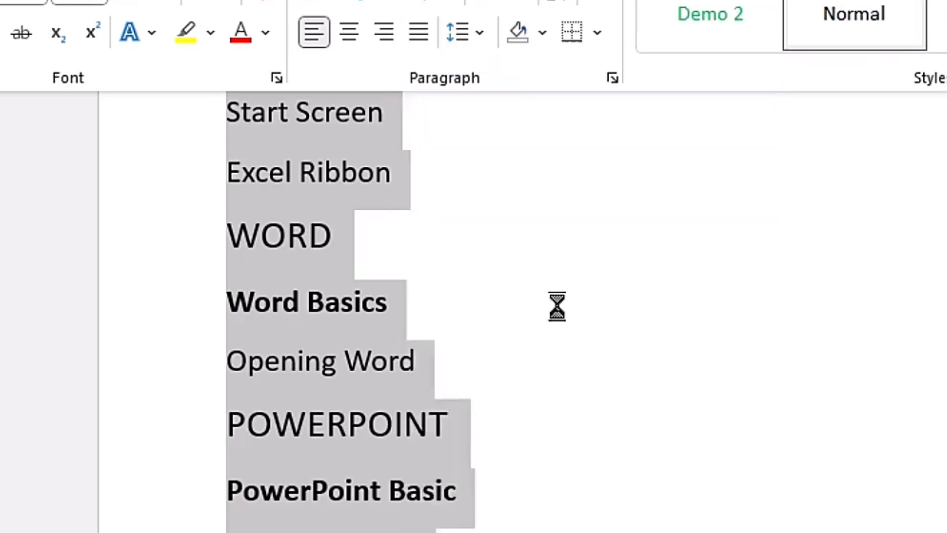
{"action": "scroll", "coordinate": [423, 311], "scroll_direction": "up", "scroll_amount": 5}
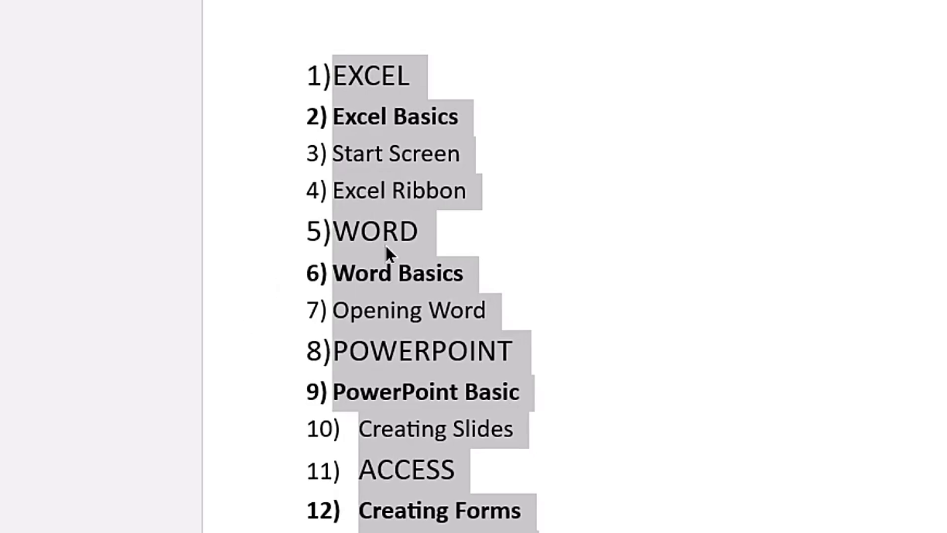
{"action": "left_click", "coordinate": [460, 122]}
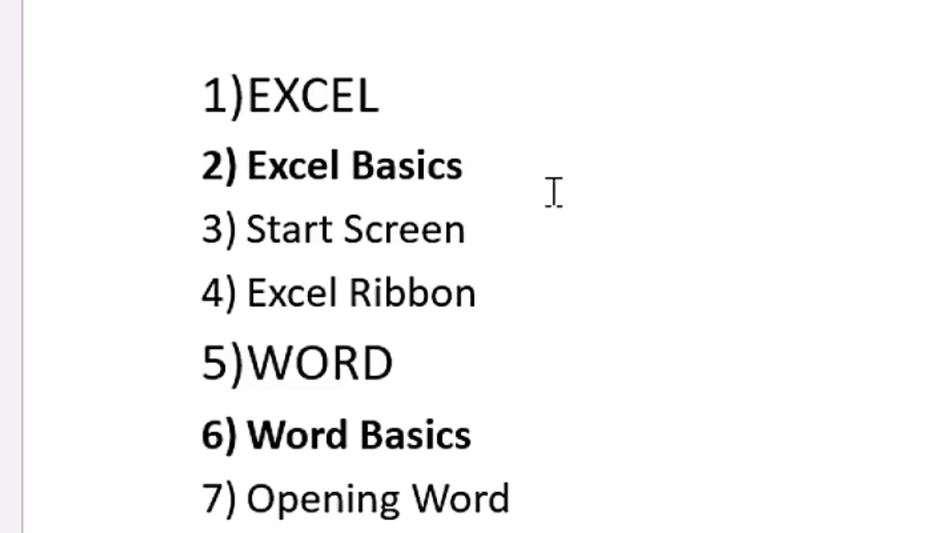
Step: Change Excel Basics to the second list level (a) and both Start Screen and Excel Ribbon to the third level (i, ii)
{"action": "left_click", "coordinate": [248, 163]}
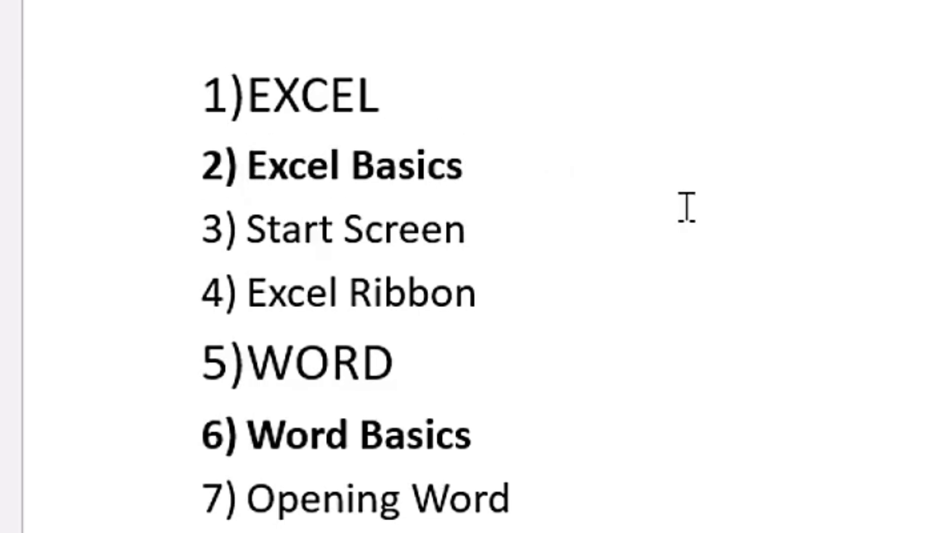
{"action": "key", "text": "Tab"}
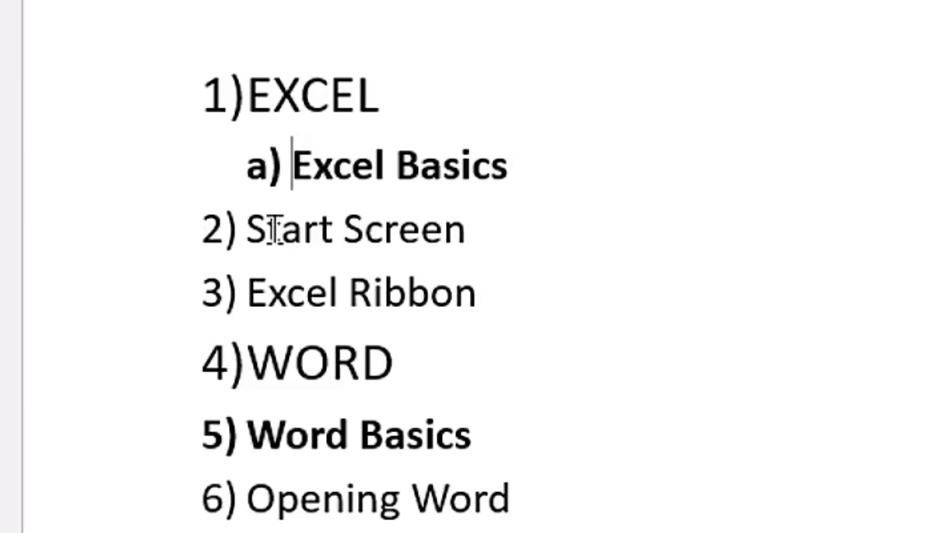
{"action": "left_click_drag", "start_coordinate": [253, 232], "coordinate": [502, 292]}
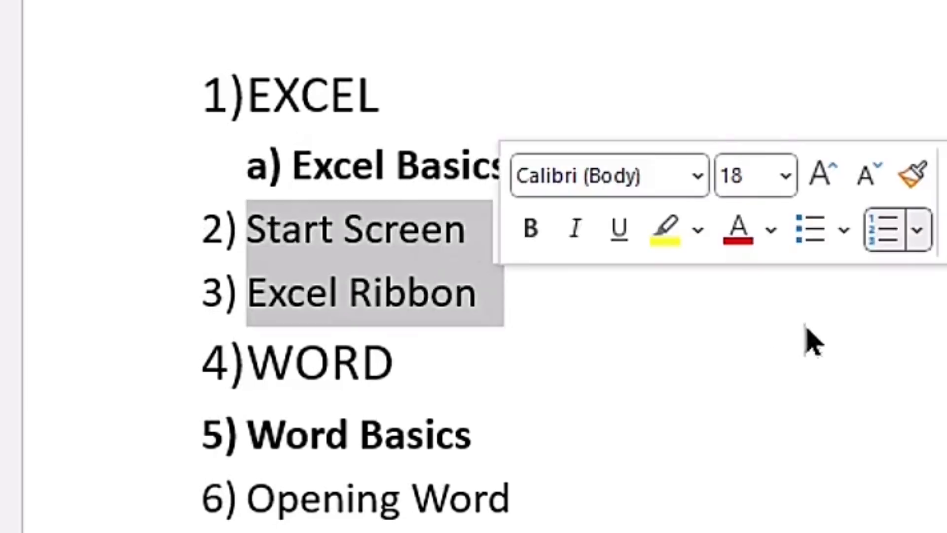
{"action": "key", "text": "Tab"}
{"action": "key", "text": "Tab"}
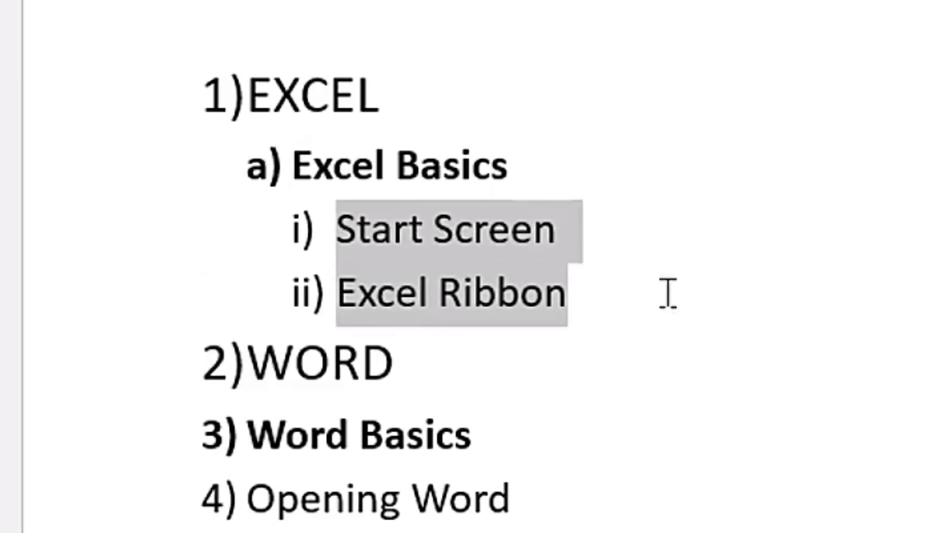
{"action": "left_click", "coordinate": [621, 179]}
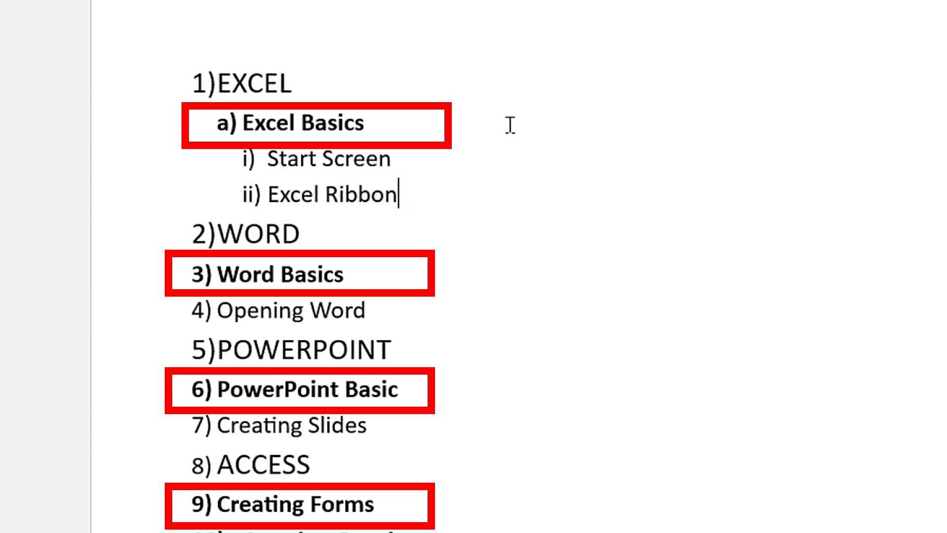
Step: Copy the list level formatting of Excel Basics to Word Basics with Format Painter
{"action": "left_click", "coordinate": [243, 121]}
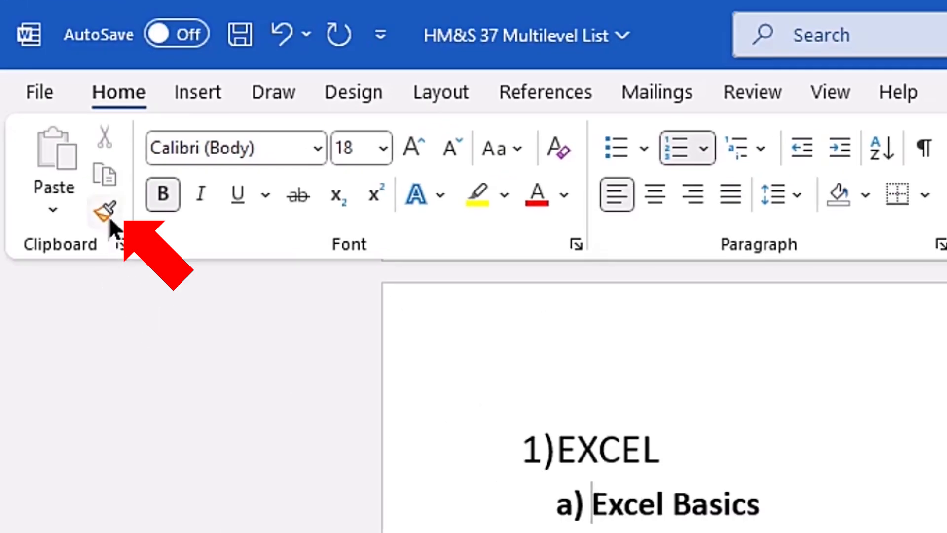
{"action": "left_click", "coordinate": [108, 214]}
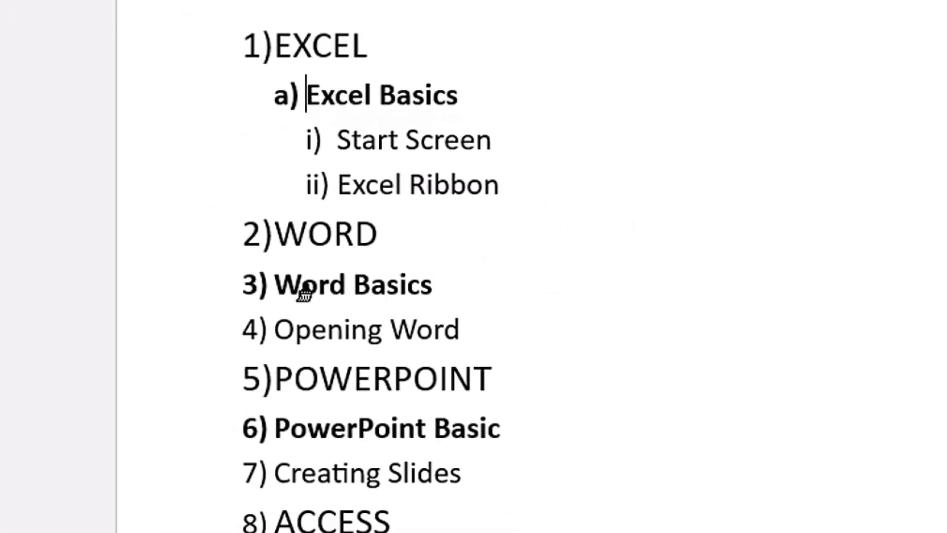
{"action": "left_click", "coordinate": [286, 294]}
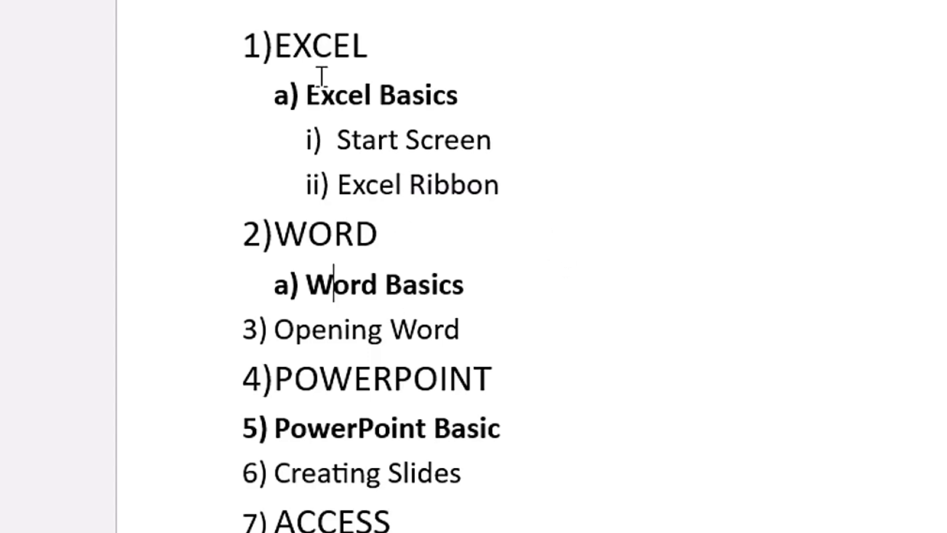
Step: Copy the Excel Basics formatting to PowerPoint Basic, Creating Forms and Creating Queries with a locked Format Painter, and turn the painter off
{"action": "left_click", "coordinate": [321, 94]}
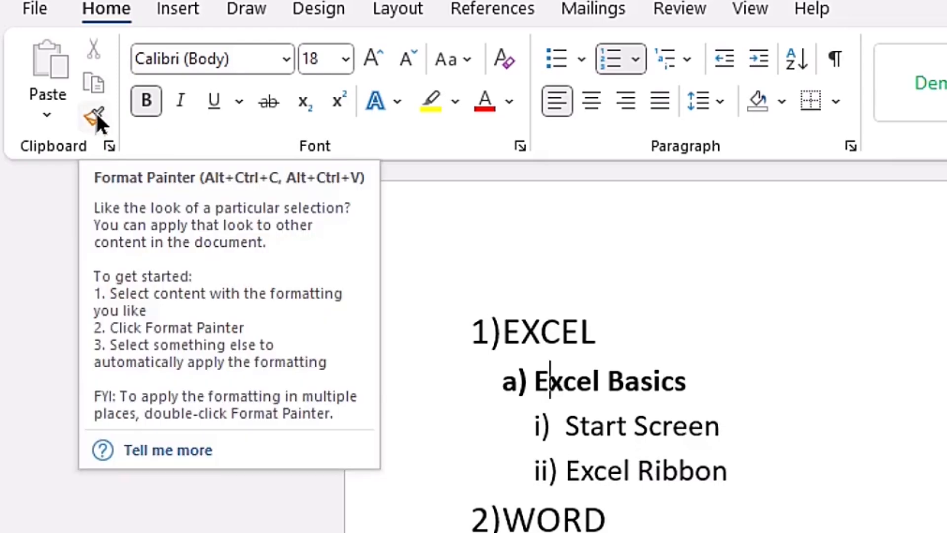
{"action": "left_click", "coordinate": [95, 116]}
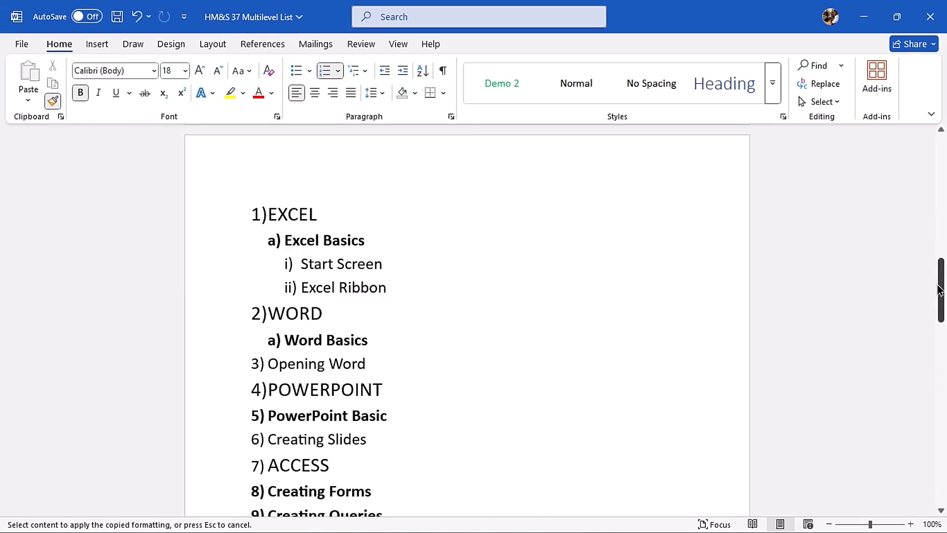
{"action": "left_click_drag", "start_coordinate": [940, 290], "coordinate": [944, 304]}
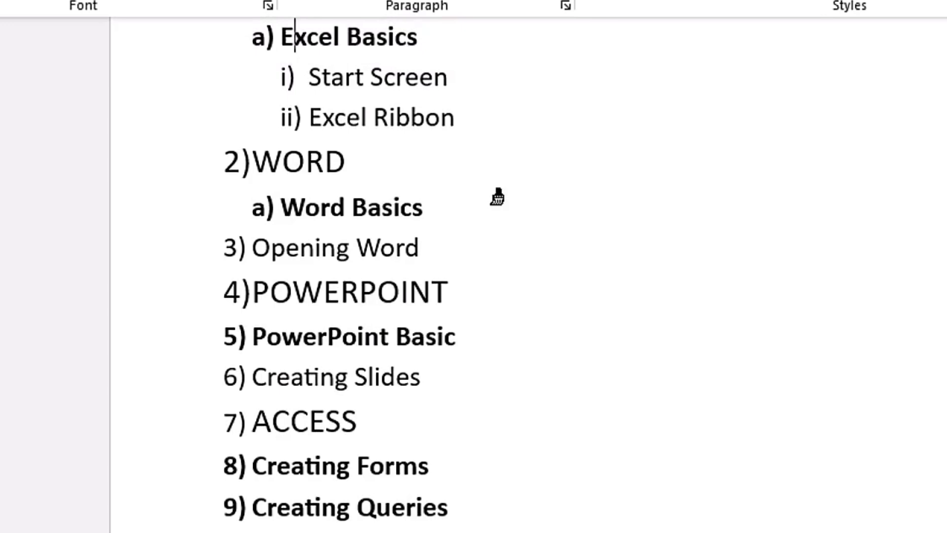
{"action": "left_click", "coordinate": [264, 336]}
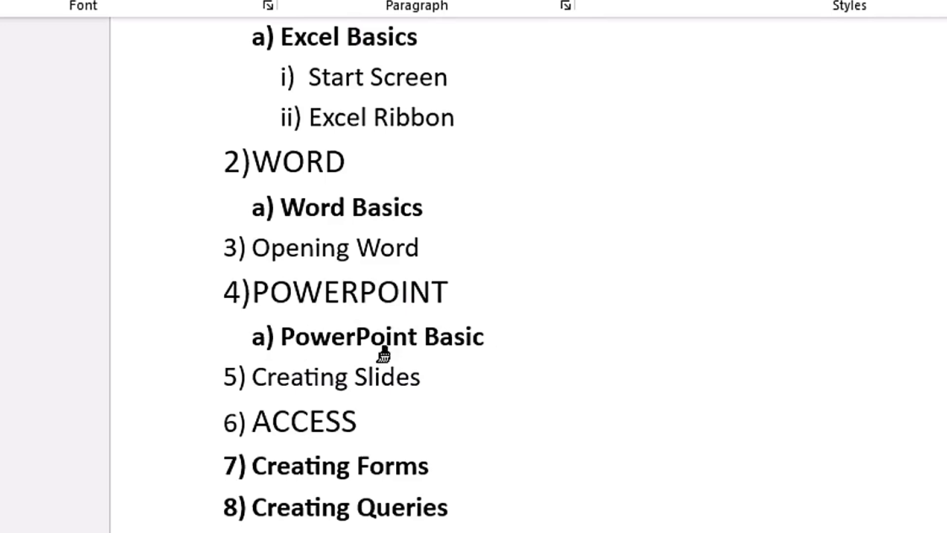
{"action": "left_click", "coordinate": [292, 469]}
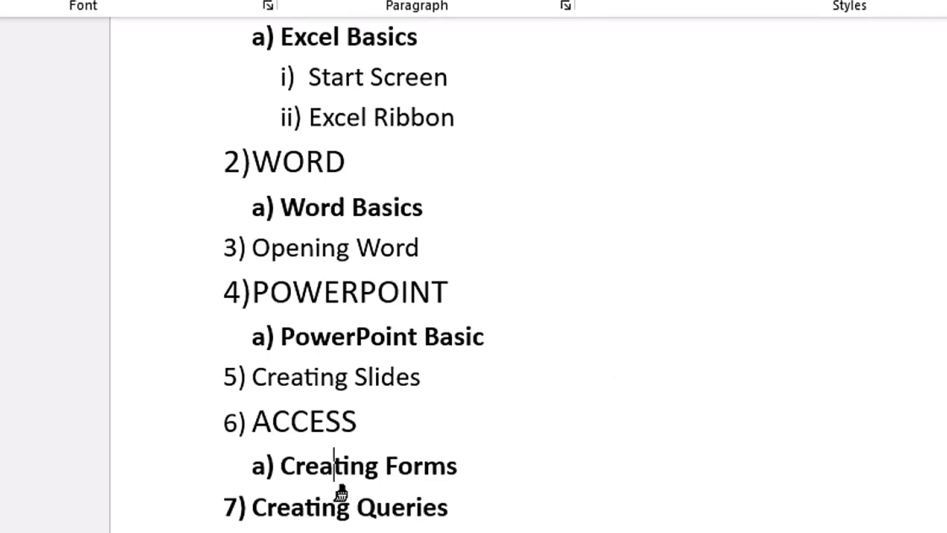
{"action": "left_click", "coordinate": [278, 508]}
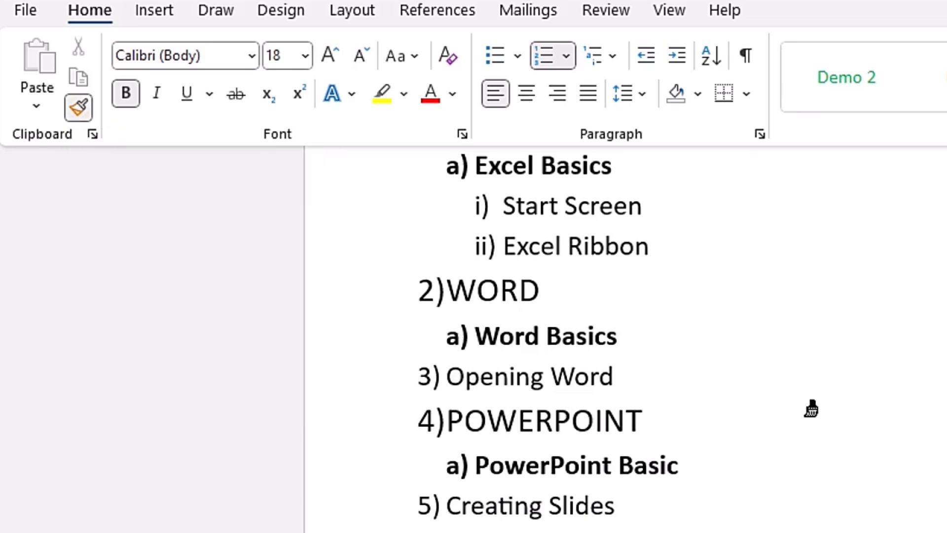
{"action": "key", "text": "Escape"}
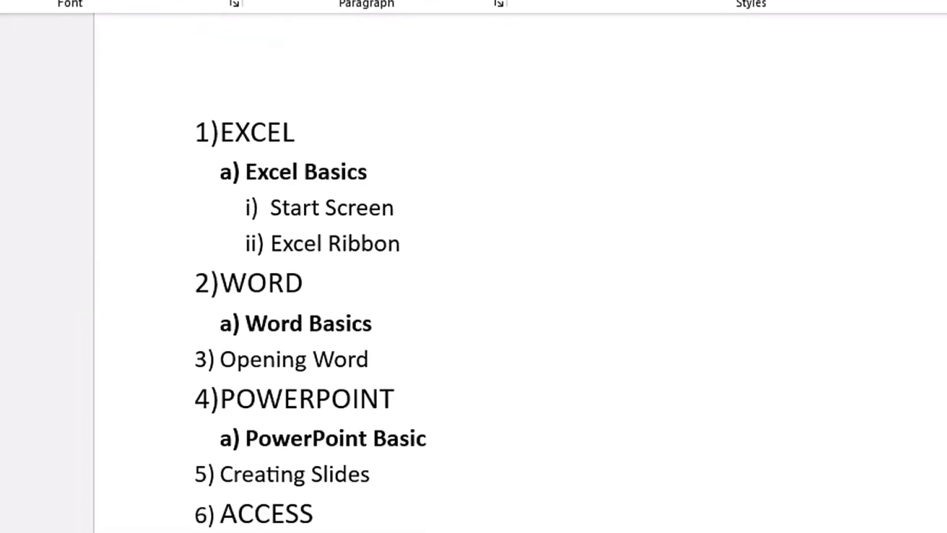
{"action": "scroll", "coordinate": [521, 266], "scroll_direction": "up", "scroll_amount": 1}
{"action": "scroll", "coordinate": [521, 266], "scroll_direction": "down", "scroll_amount": 1}
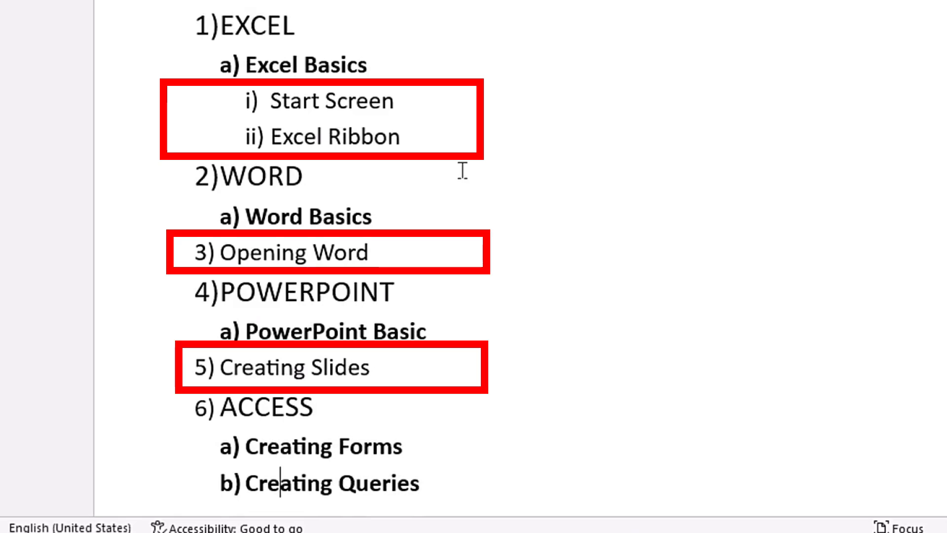
Step: Copy the third-level formatting of Start Screen to Opening Word and Creating Slides with a locked Format Painter, and turn the painter off
{"action": "left_click", "coordinate": [272, 101]}
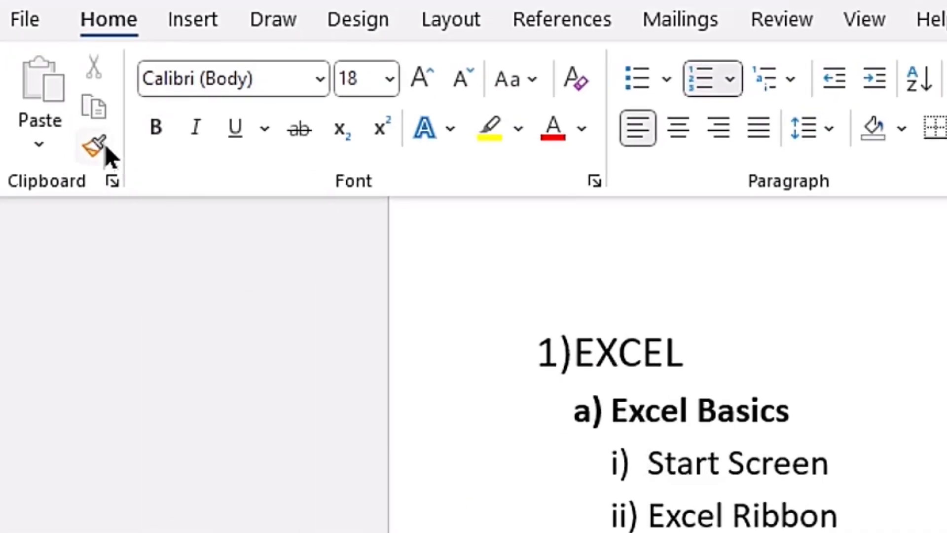
{"action": "left_click", "coordinate": [100, 145]}
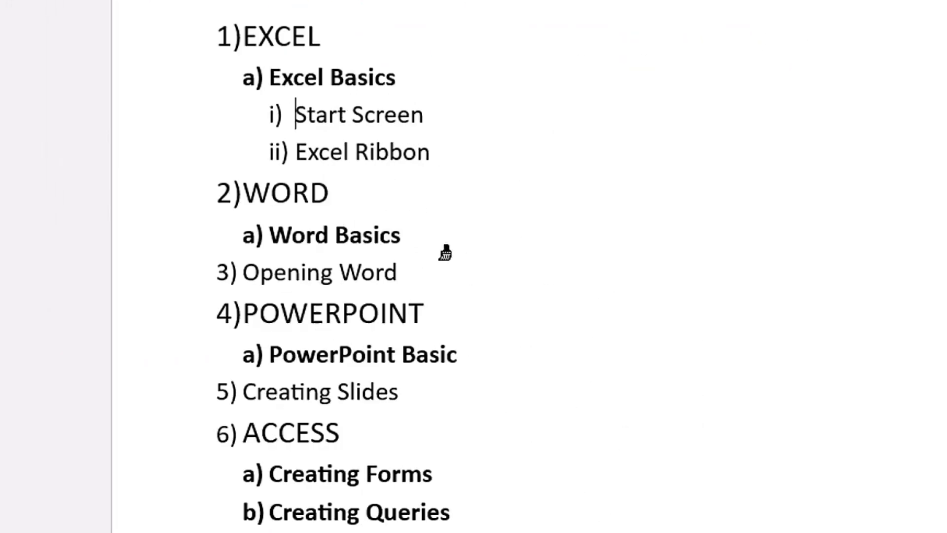
{"action": "left_click", "coordinate": [285, 274]}
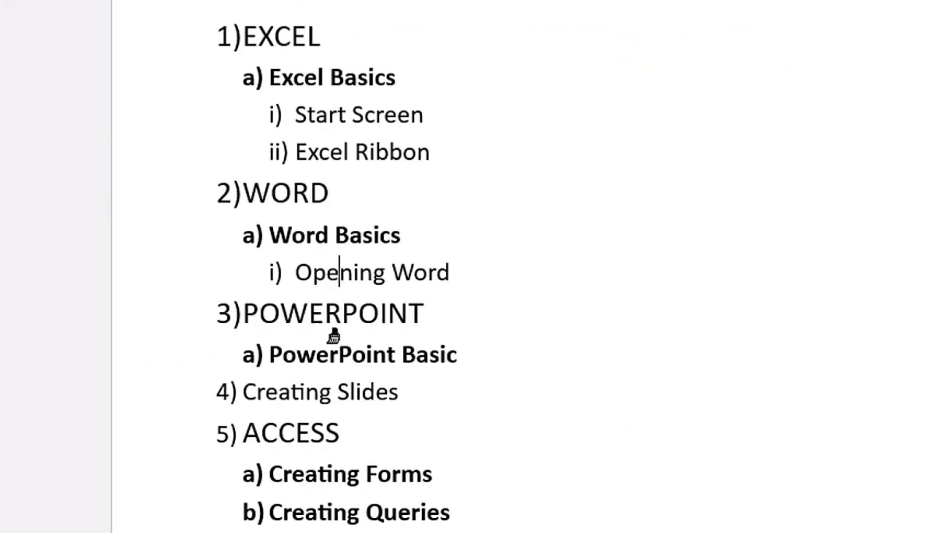
{"action": "left_click", "coordinate": [298, 400]}
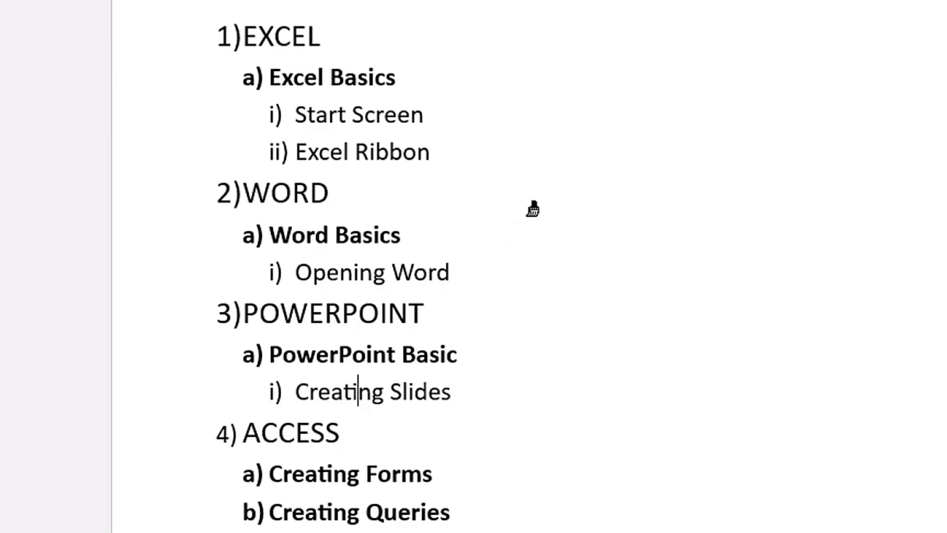
{"action": "key", "text": "Escape"}
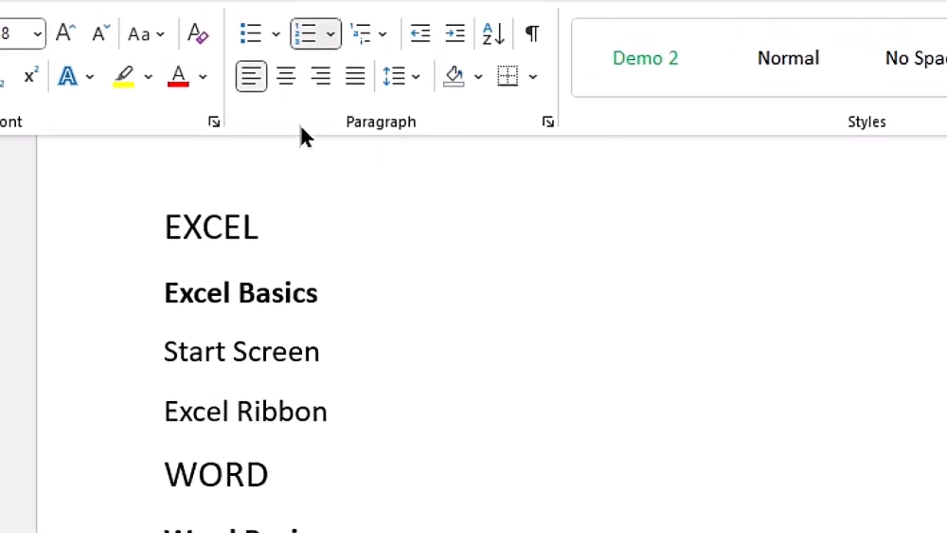
Step: Start defining a new multilevel list for the topics on the third page, look through levels 2 and 3, and return to level 1
{"action": "left_click", "coordinate": [383, 33]}
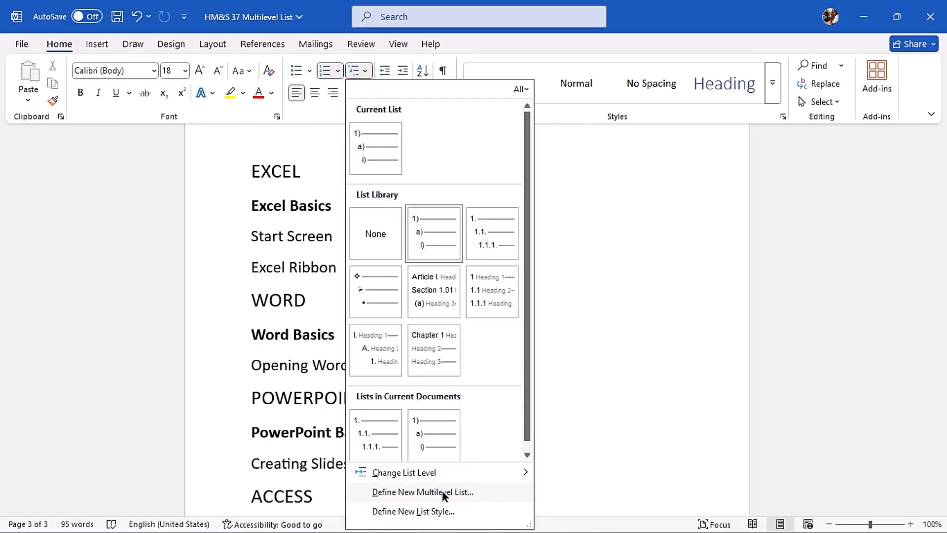
{"action": "left_click", "coordinate": [390, 461]}
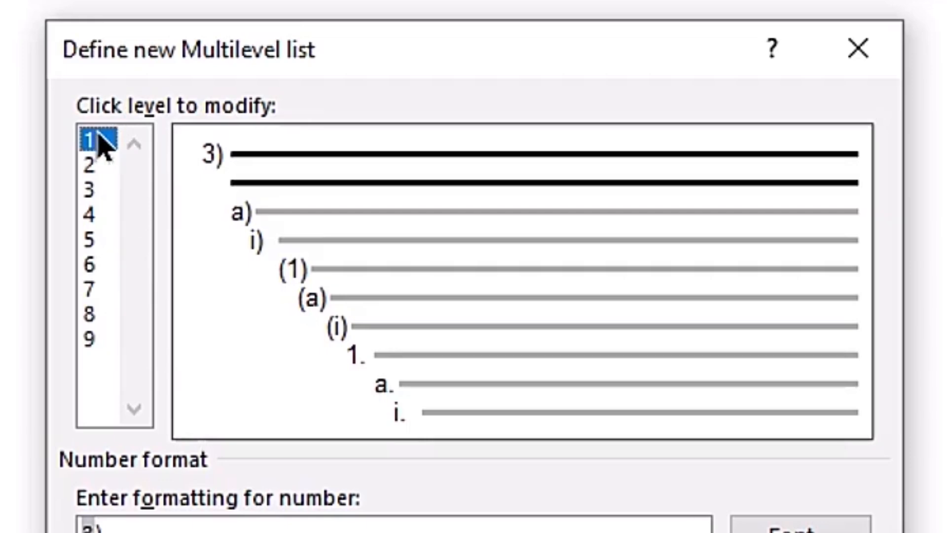
{"action": "left_click", "coordinate": [94, 165]}
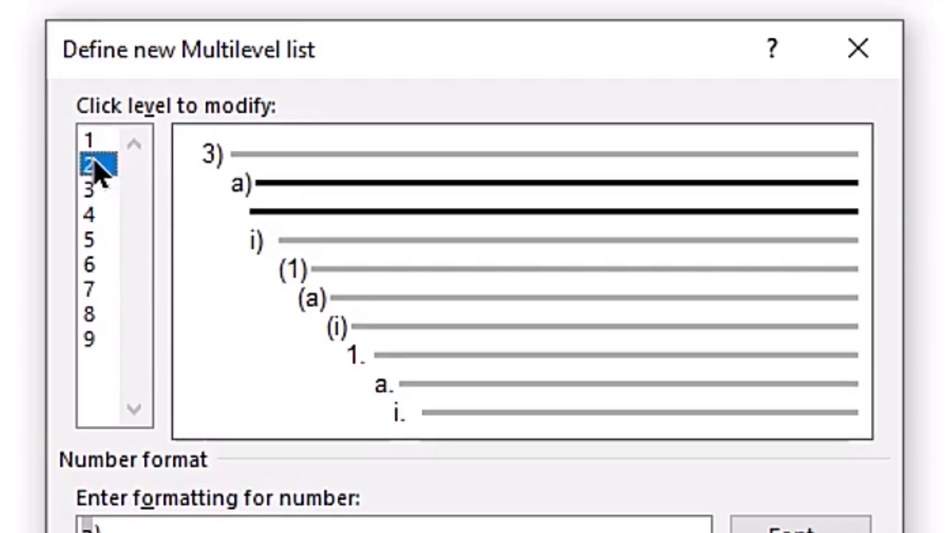
{"action": "left_click", "coordinate": [95, 190]}
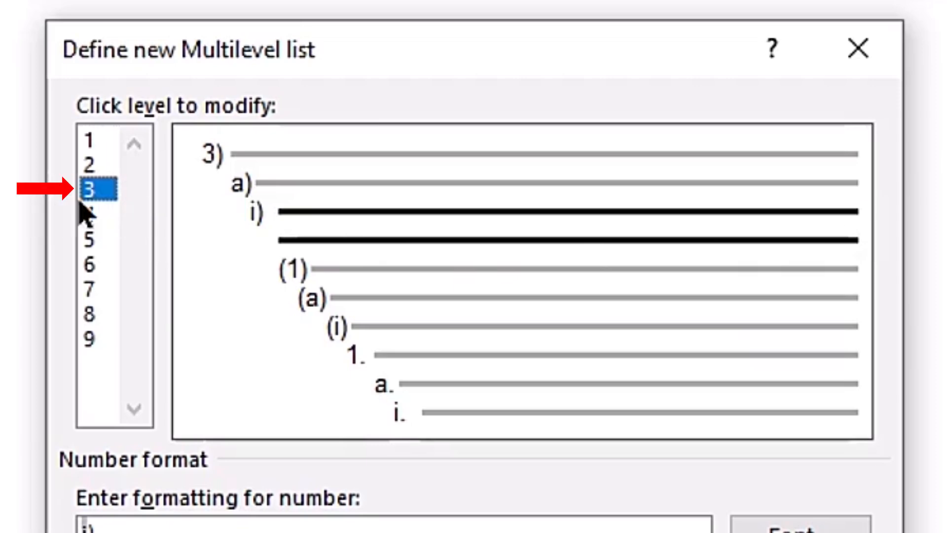
{"action": "left_click", "coordinate": [99, 141]}
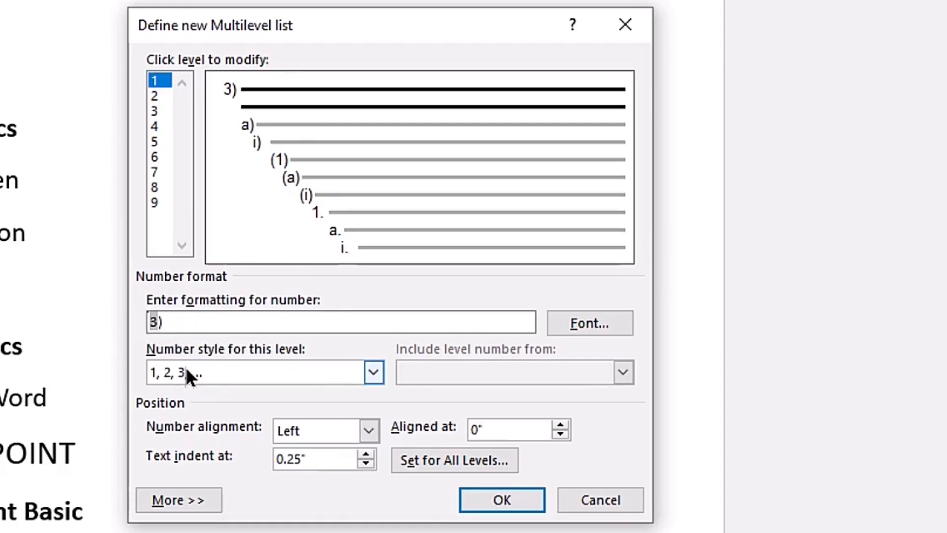
Step: Try the prefix "Chapter" in front of the level 1 number and remove it again
{"action": "type", "text": "Chapter"}
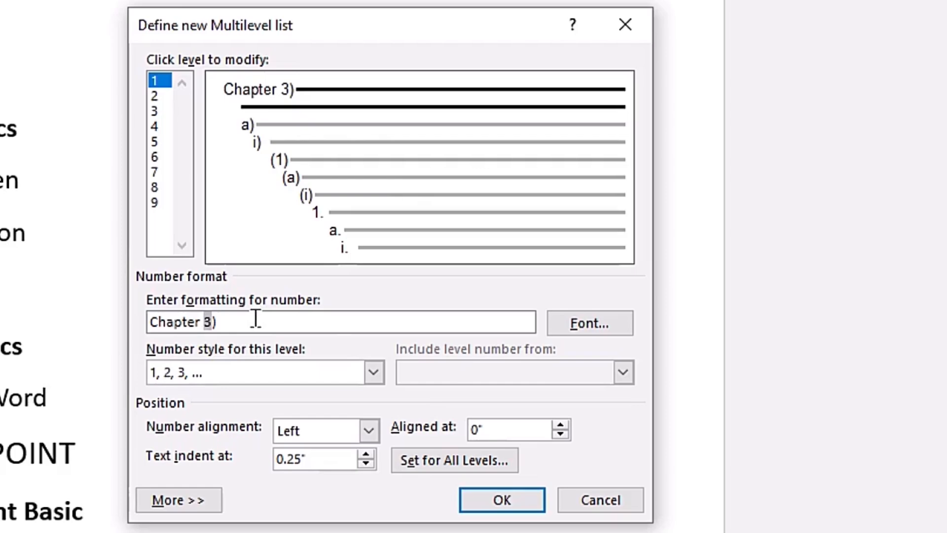
{"action": "key", "text": "BackSpace"}
{"action": "key", "text": "BackSpace"}
{"action": "key", "text": "BackSpace"}
{"action": "key", "text": "BackSpace"}
{"action": "key", "text": "BackSpace"}
{"action": "key", "text": "BackSpace"}
{"action": "key", "text": "BackSpace"}
{"action": "key", "text": "BackSpace"}
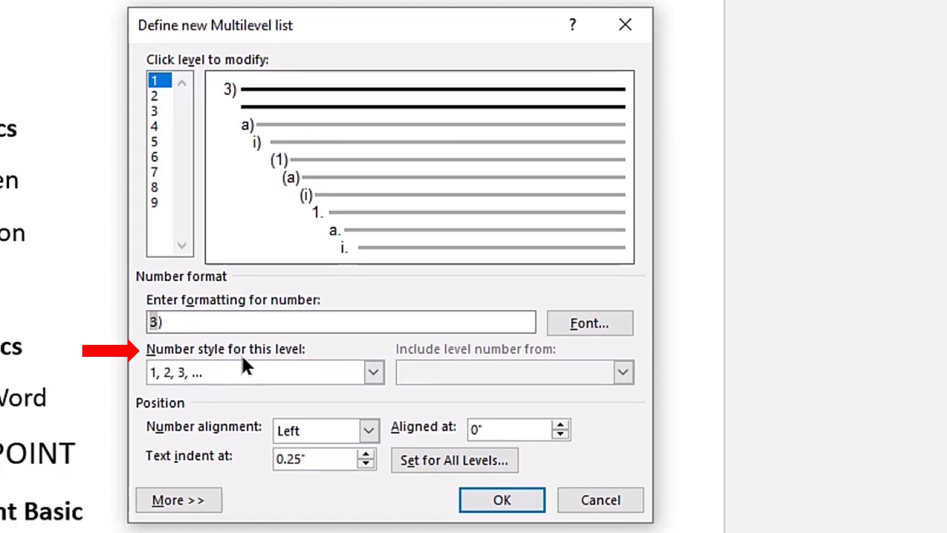
Step: Look through the number styles available for level 1 and keep 1, 2, 3, ..
{"action": "left_click", "coordinate": [375, 371]}
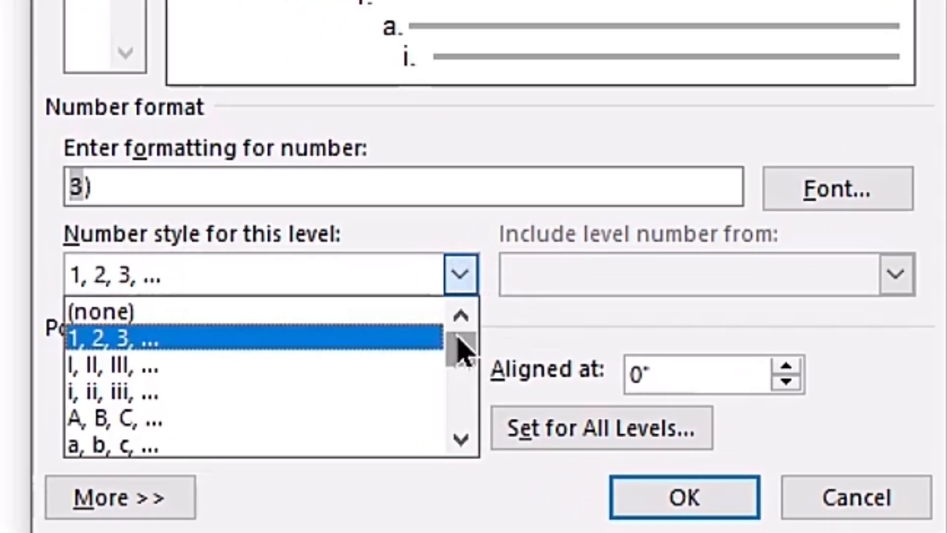
{"action": "mouse_move", "coordinate": [463, 348]}
{"action": "left_mouse_down"}
{"action": "mouse_move", "coordinate": [478, 429]}
{"action": "mouse_move", "coordinate": [464, 340]}
{"action": "left_mouse_up"}
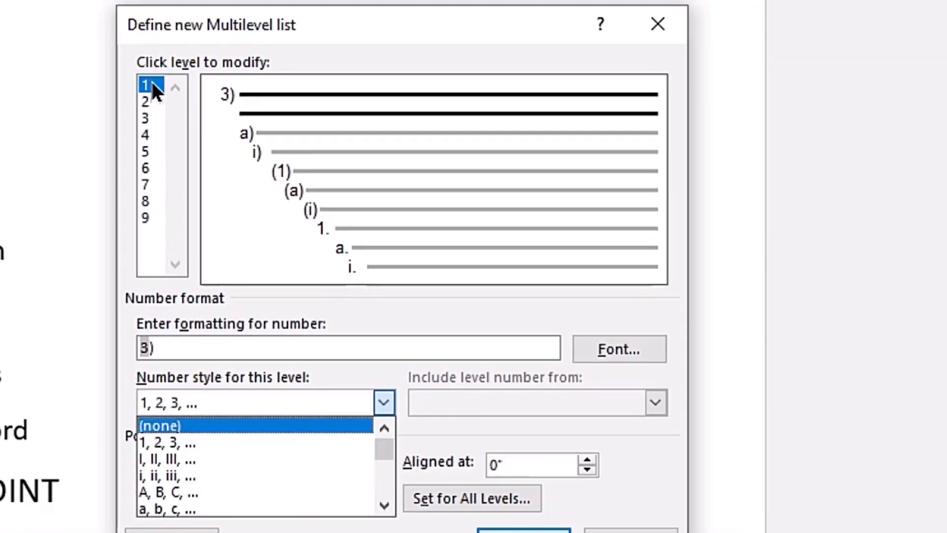
{"action": "left_click", "coordinate": [182, 400]}
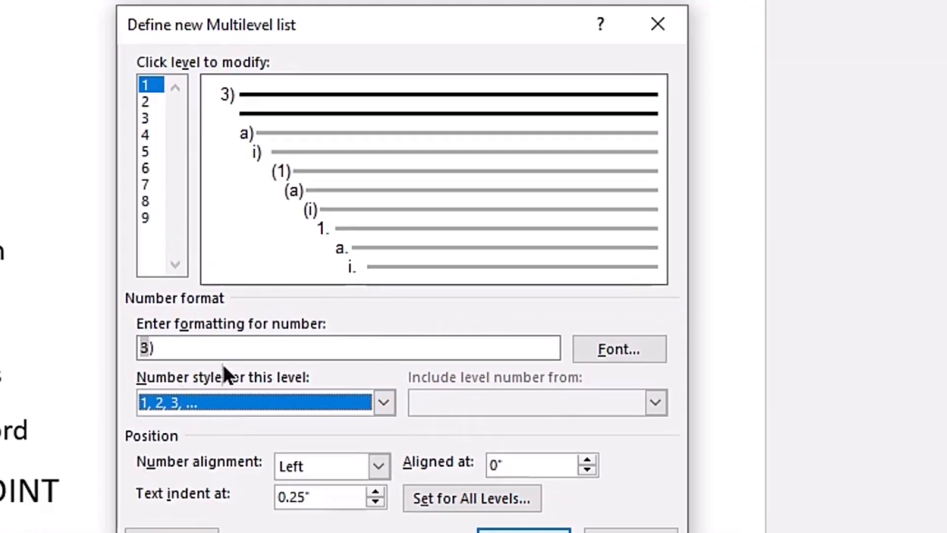
Step: Set the level 2 number style to I, II, III, ... and replace the closing parenthesis after the number with a period
{"action": "left_click", "coordinate": [148, 102]}
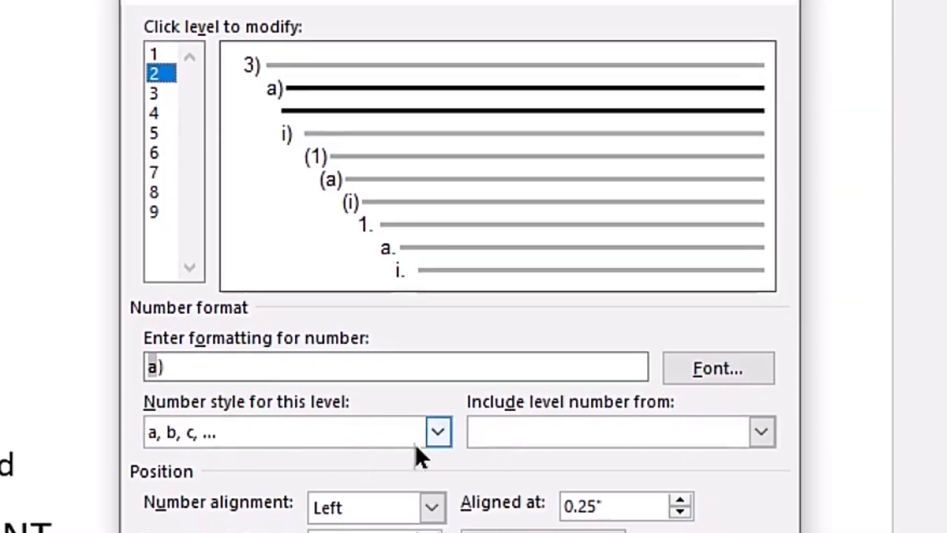
{"action": "left_click", "coordinate": [437, 431]}
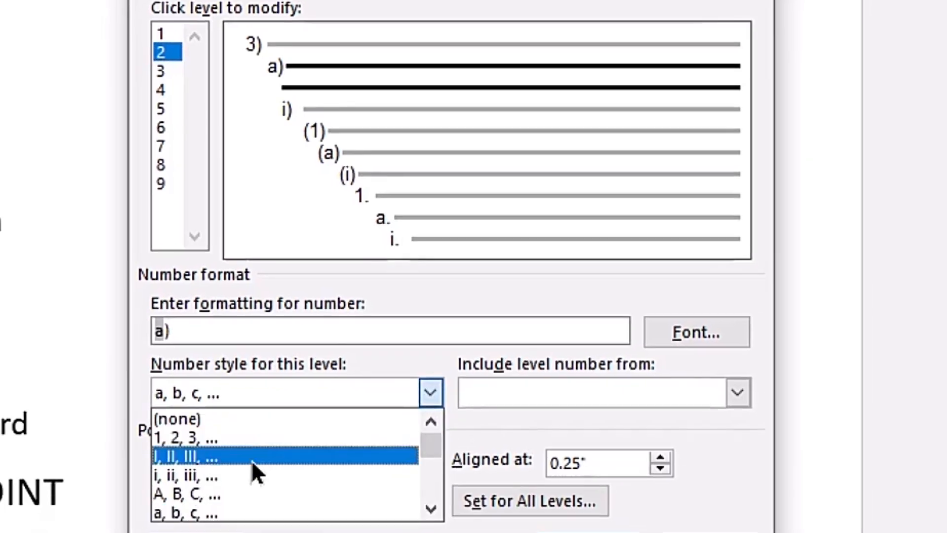
{"action": "left_click", "coordinate": [250, 455]}
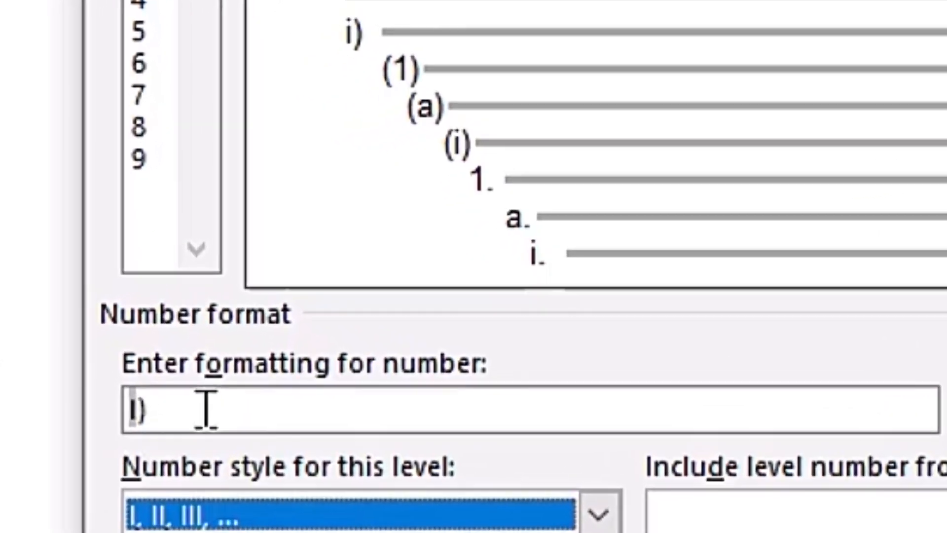
{"action": "key", "text": "BackSpace"}
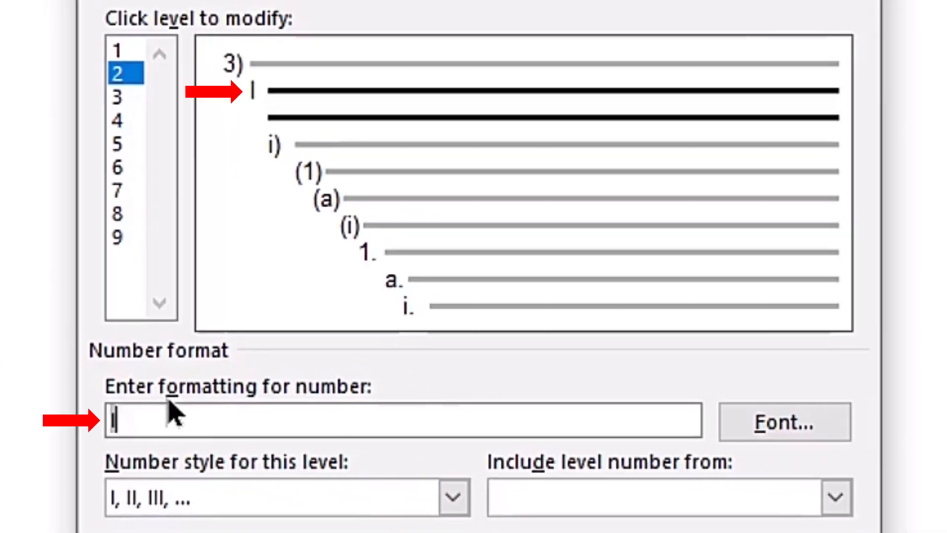
{"action": "type", "text": "."}
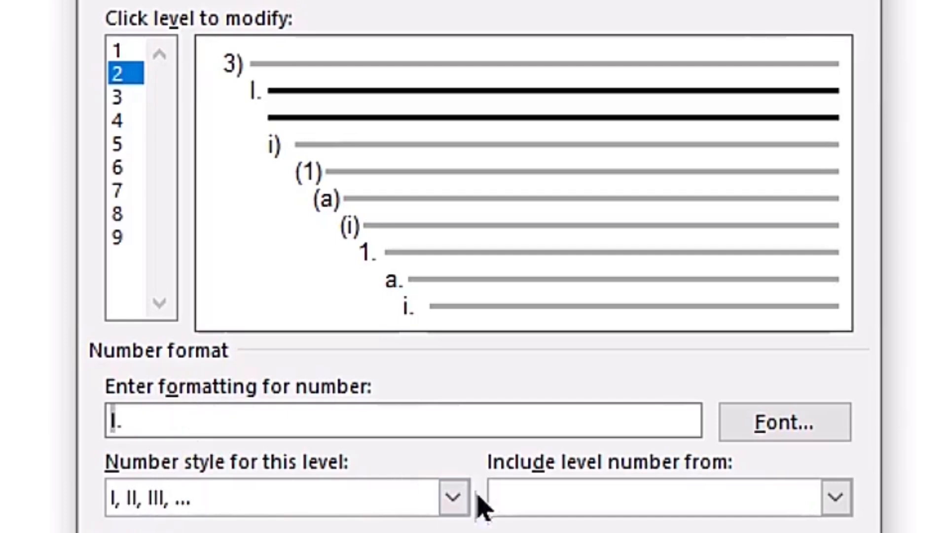
Step: Clear the whole number format of level 3, leaving its number style at (none)
{"action": "left_click", "coordinate": [118, 99]}
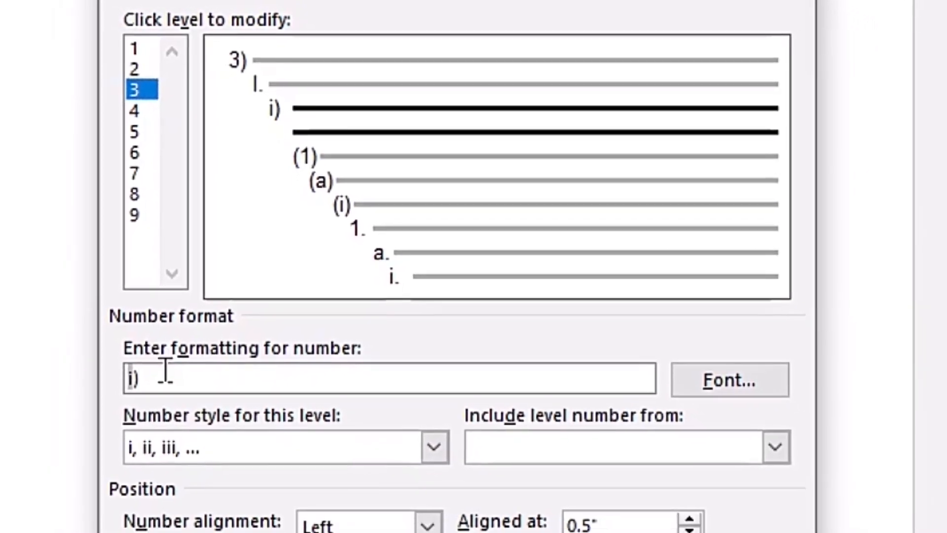
{"action": "left_click_drag", "start_coordinate": [139, 345], "coordinate": [47, 355]}
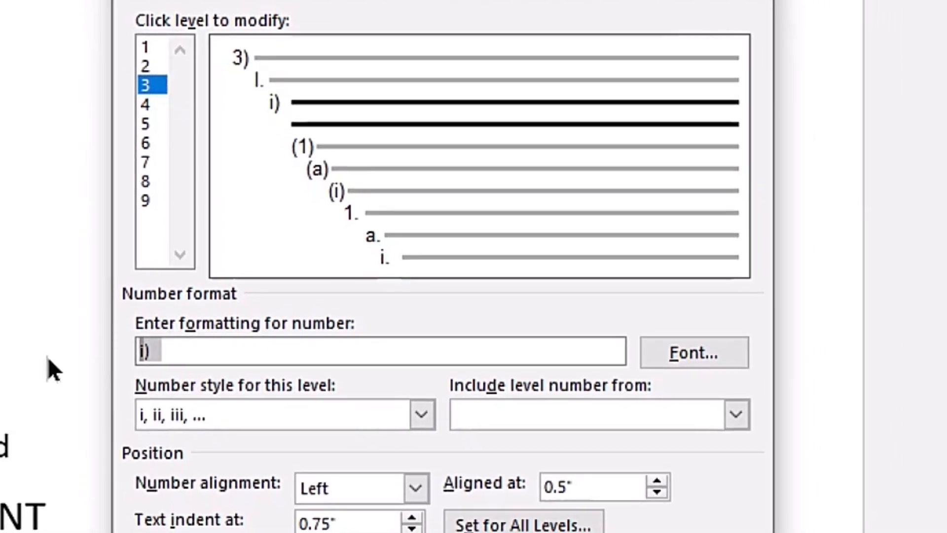
{"action": "key", "text": "Delete"}
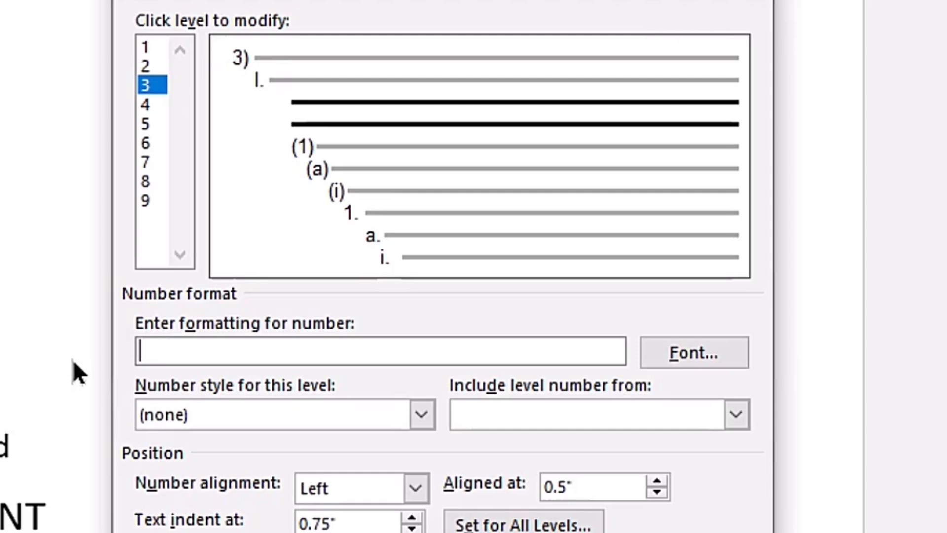
{"action": "left_click", "coordinate": [422, 412]}
{"action": "left_click", "coordinate": [460, 392]}
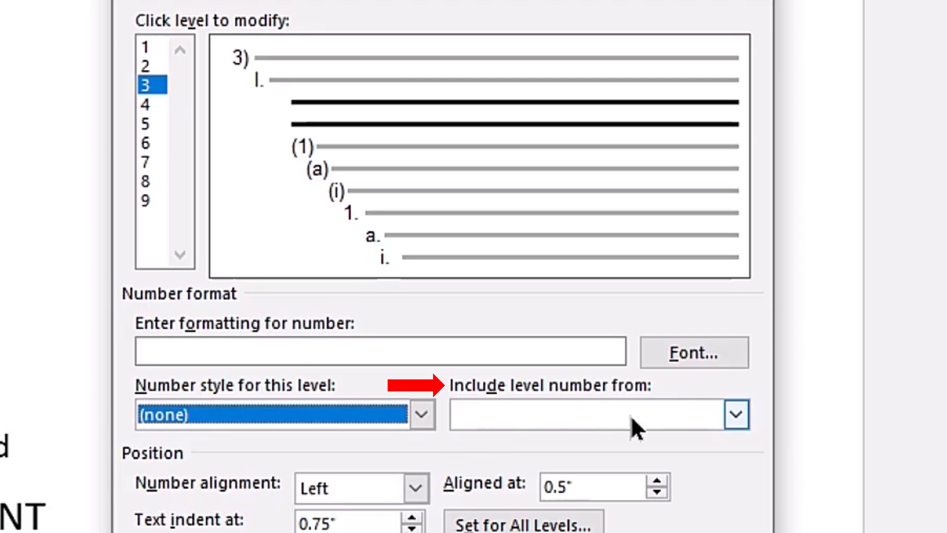
Step: Include the Level 1 and Level 2 numbers in the level 3 number format, each followed by a period
{"action": "left_click", "coordinate": [738, 411]}
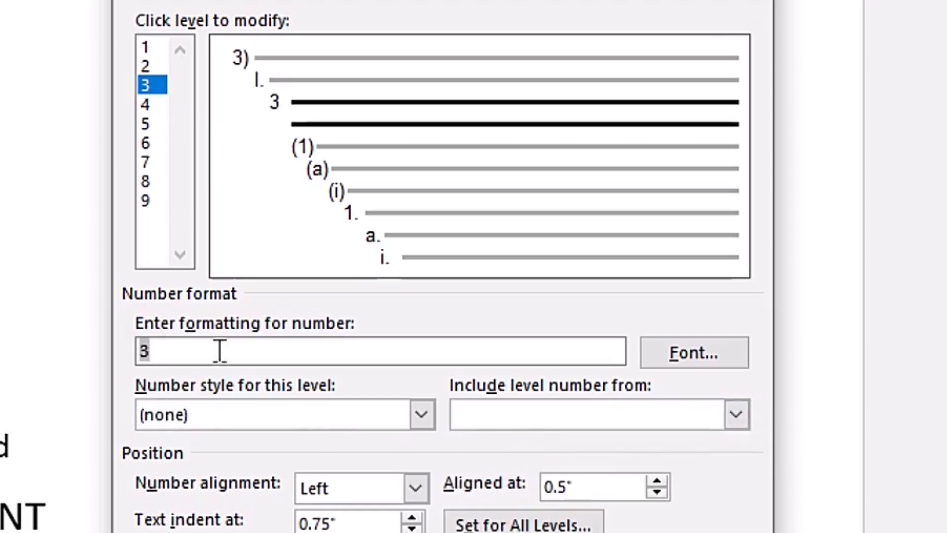
{"action": "type", "text": "."}
{"action": "left_click", "coordinate": [735, 415]}
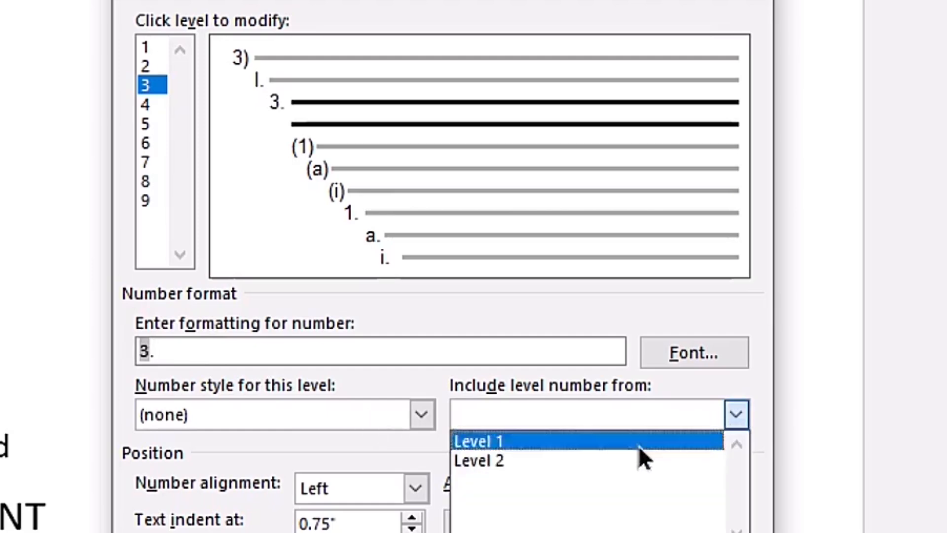
{"action": "left_click", "coordinate": [557, 460]}
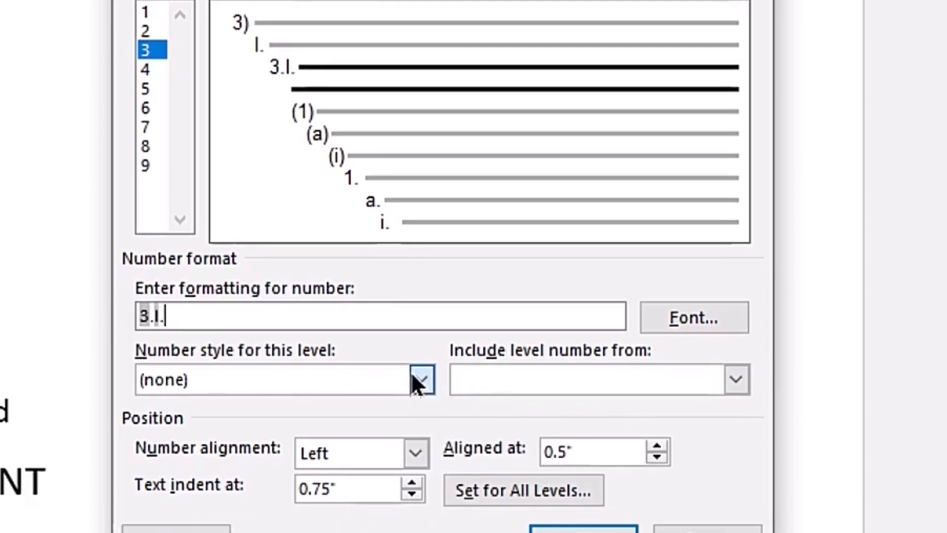
Step: Add the a, b, c, ... number style to the level 3 format and end it with a closing parenthesis
{"action": "left_click", "coordinate": [415, 384]}
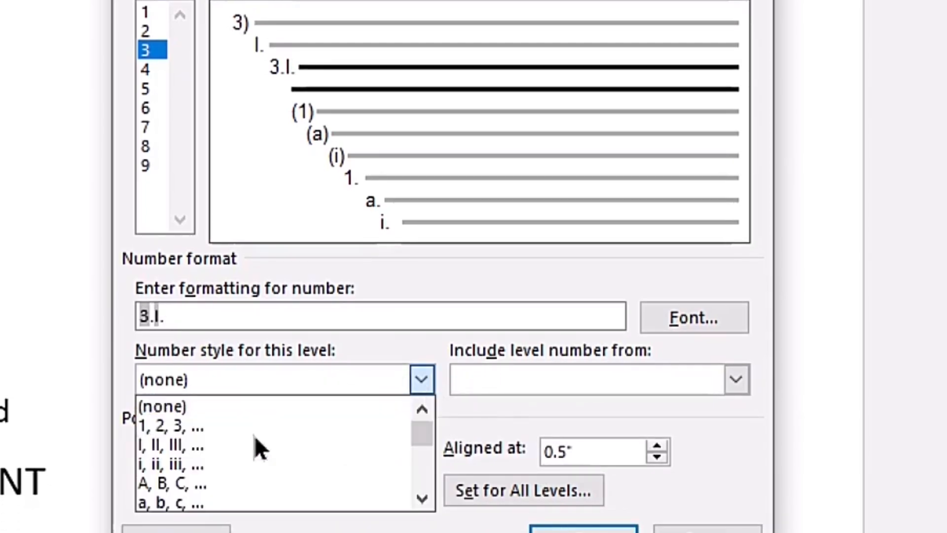
{"action": "left_click", "coordinate": [204, 495]}
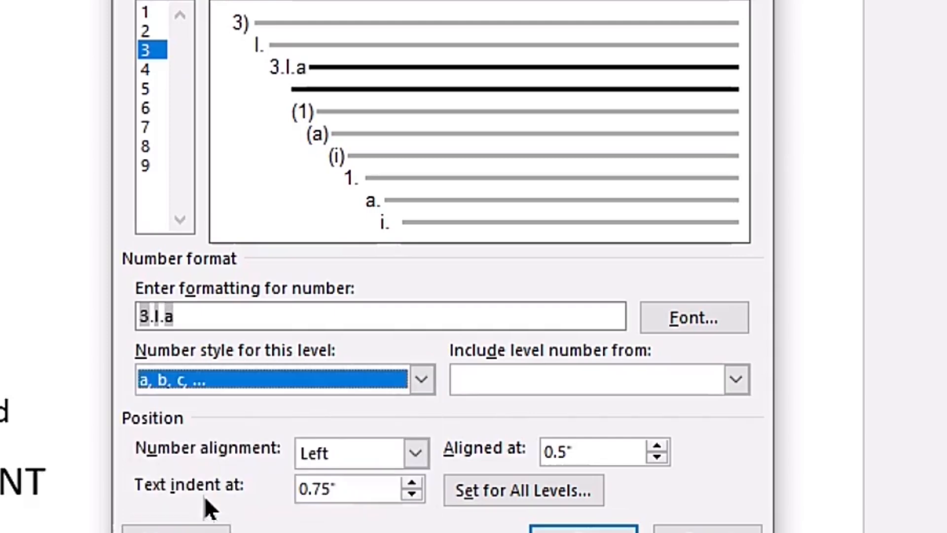
{"action": "left_click", "coordinate": [200, 316]}
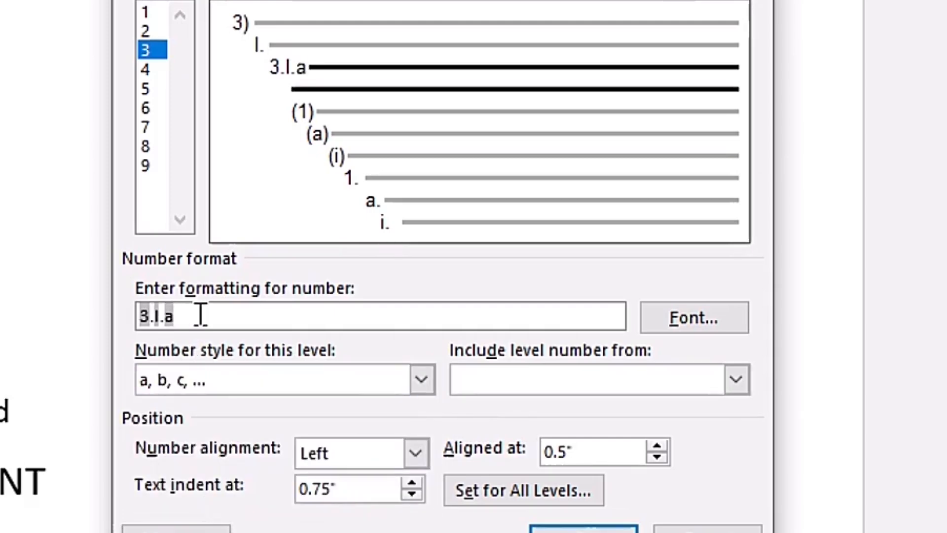
{"action": "type", "text": ")"}
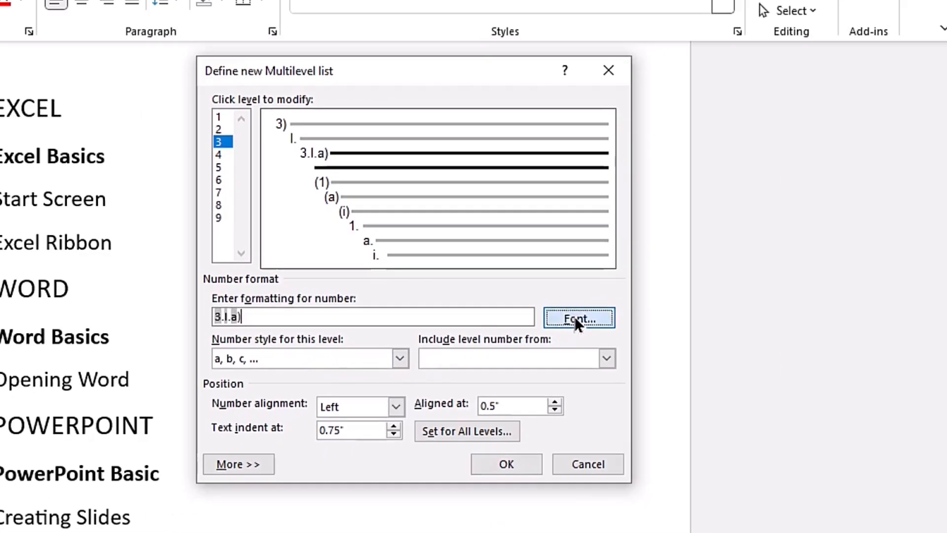
Step: Set the font color of the level 3 number format to standard Red
{"action": "left_click", "coordinate": [574, 315]}
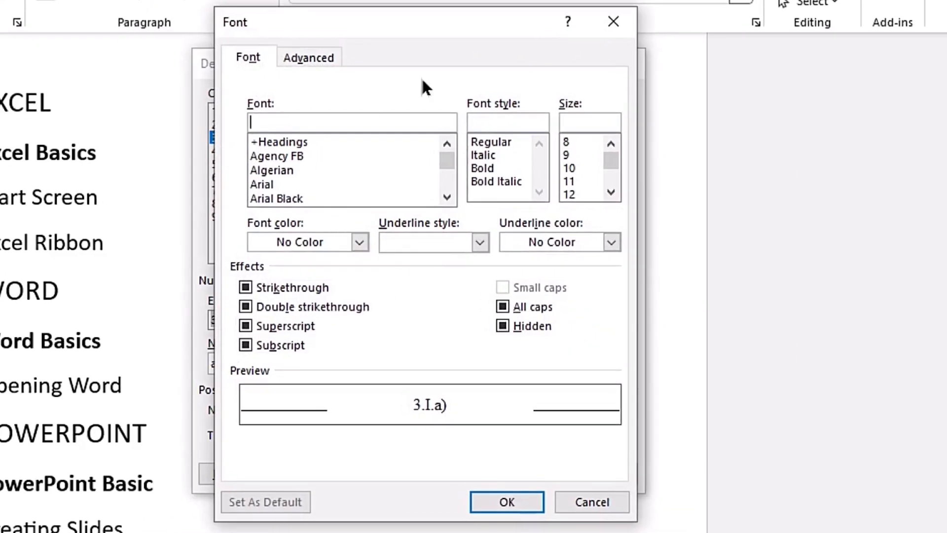
{"action": "left_click", "coordinate": [358, 242]}
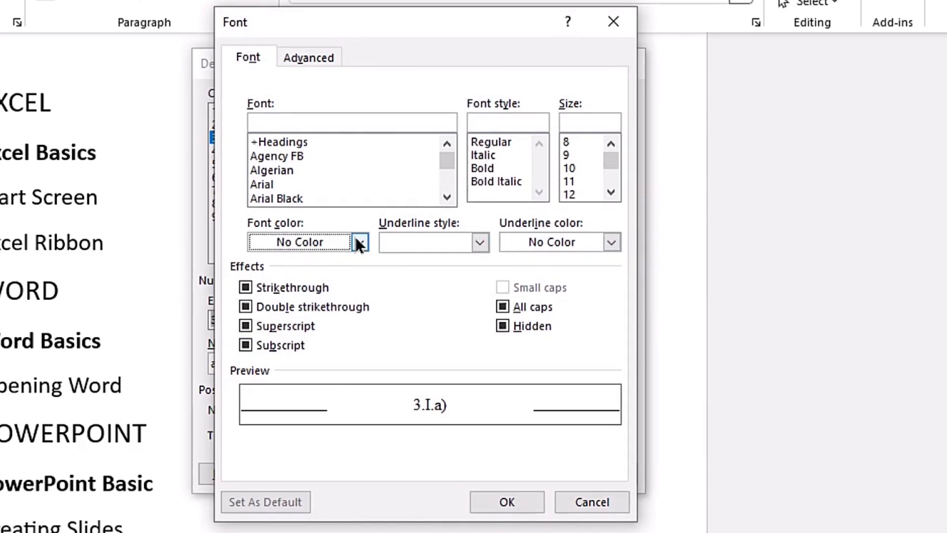
{"action": "left_click", "coordinate": [358, 242]}
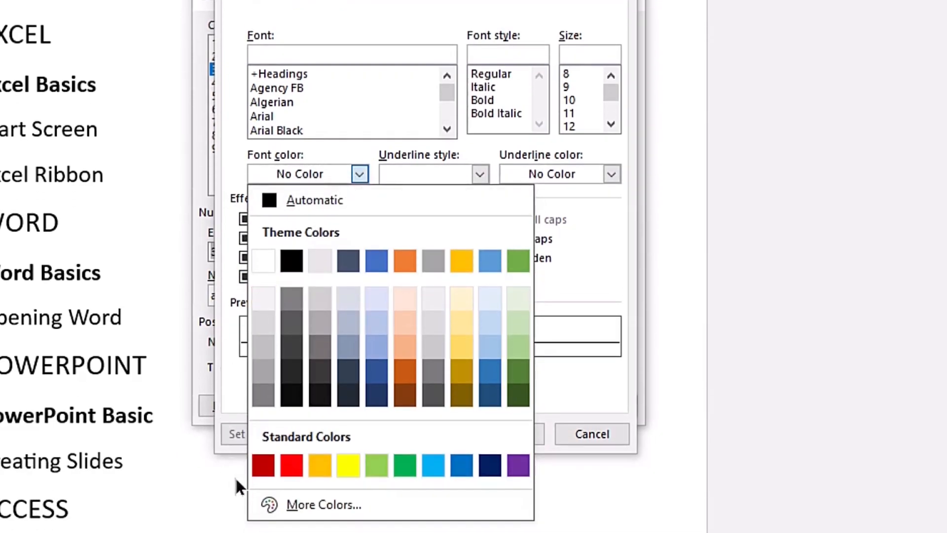
{"action": "left_click", "coordinate": [287, 467]}
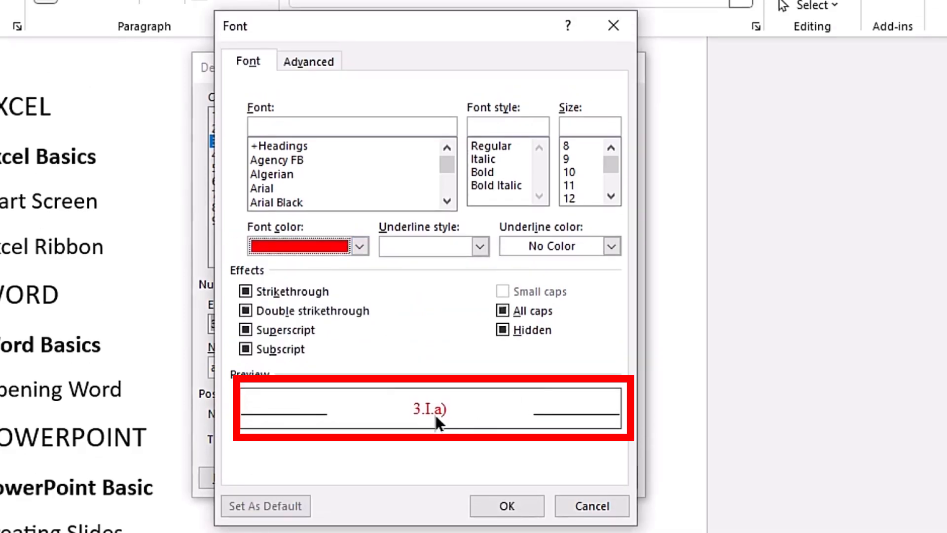
{"action": "left_click", "coordinate": [512, 500]}
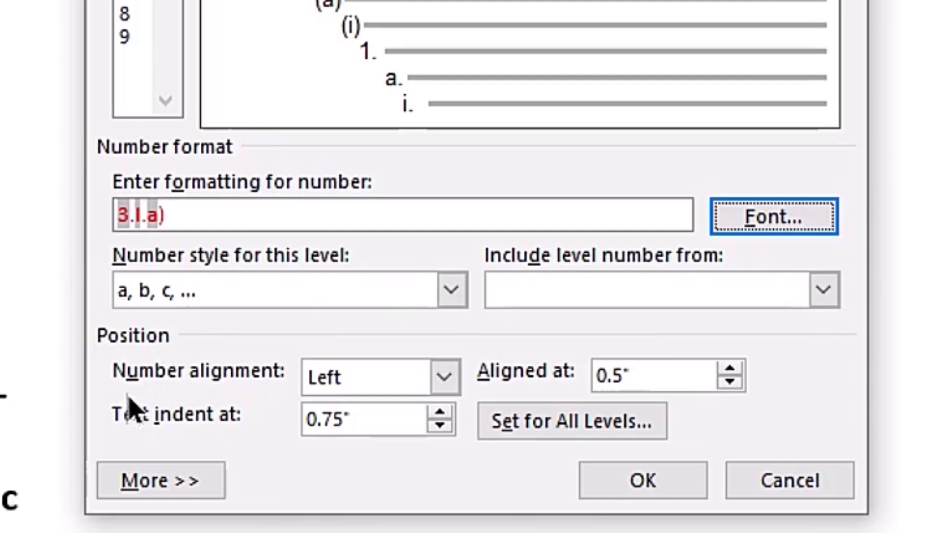
{"action": "left_click", "coordinate": [445, 377]}
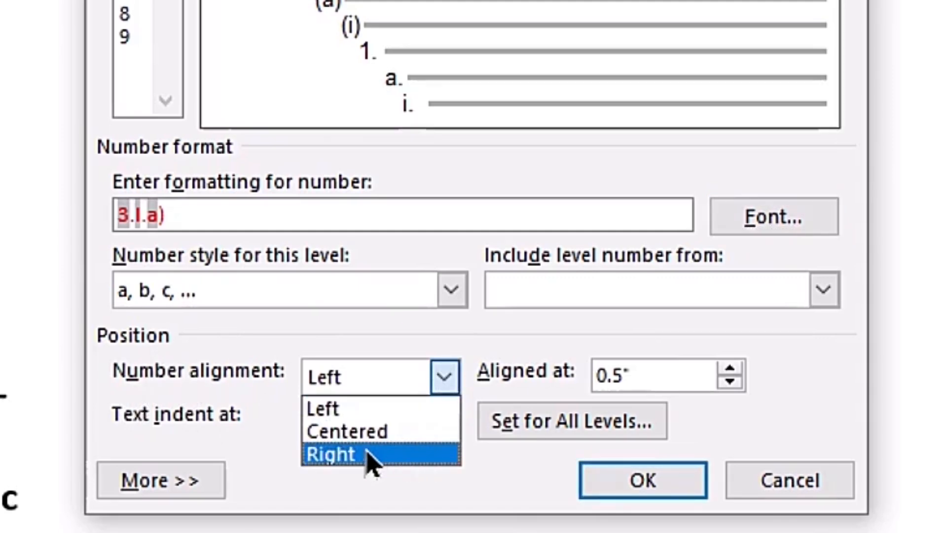
{"action": "left_click", "coordinate": [445, 384]}
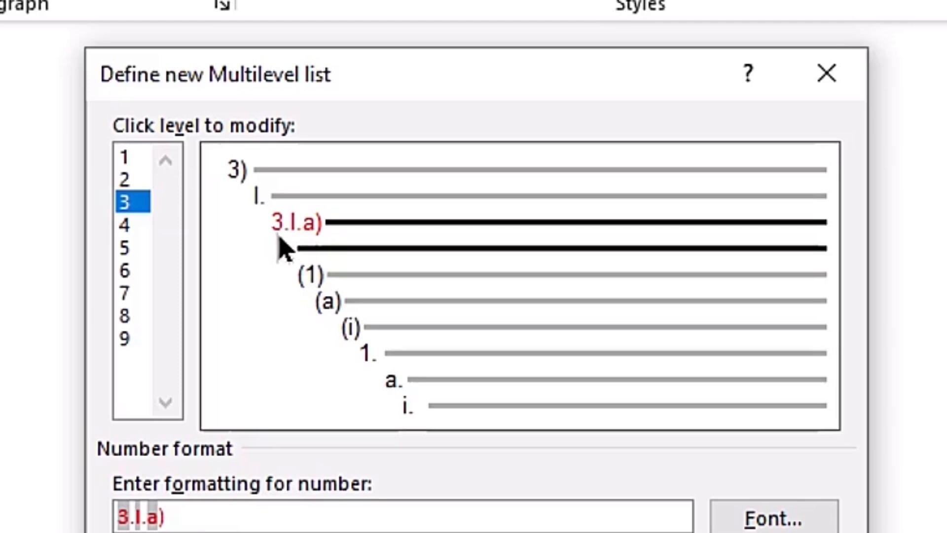
Step: Set the level 1 text indent to 0.35" and accept the new multilevel list definition
{"action": "left_click", "coordinate": [125, 157]}
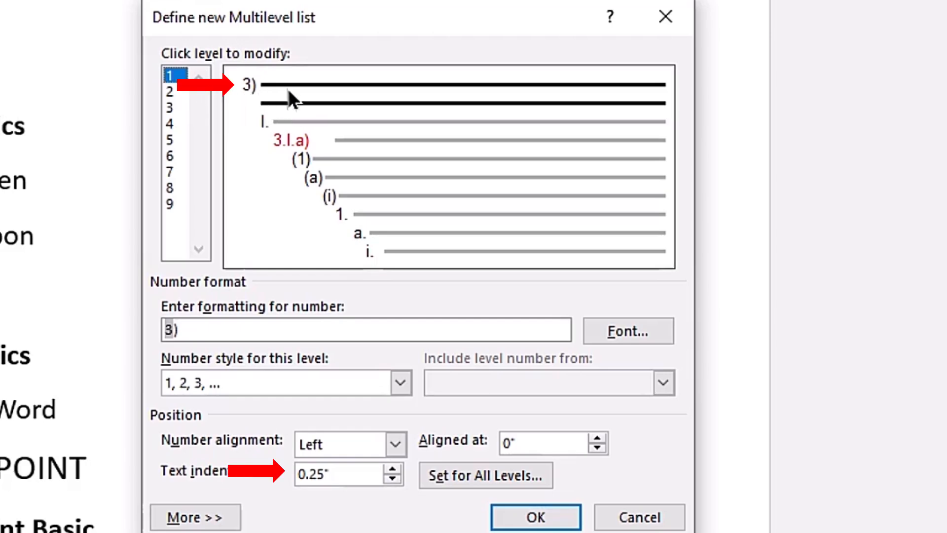
{"action": "left_click", "coordinate": [392, 467]}
{"action": "left_click", "coordinate": [393, 467]}
{"action": "left_click", "coordinate": [393, 468]}
{"action": "left_click", "coordinate": [392, 467]}
{"action": "left_click", "coordinate": [393, 467]}
{"action": "left_click", "coordinate": [392, 467]}
{"action": "left_click", "coordinate": [393, 467]}
{"action": "left_click", "coordinate": [393, 467]}
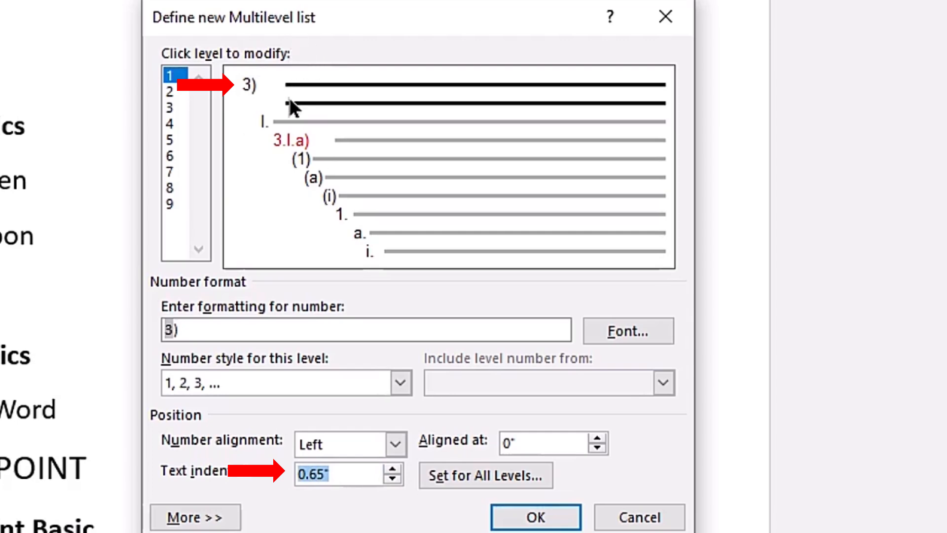
{"action": "left_click", "coordinate": [392, 478]}
{"action": "left_click", "coordinate": [391, 478]}
{"action": "left_click", "coordinate": [392, 478]}
{"action": "left_click", "coordinate": [392, 478]}
{"action": "left_click", "coordinate": [391, 478]}
{"action": "left_click", "coordinate": [392, 478]}
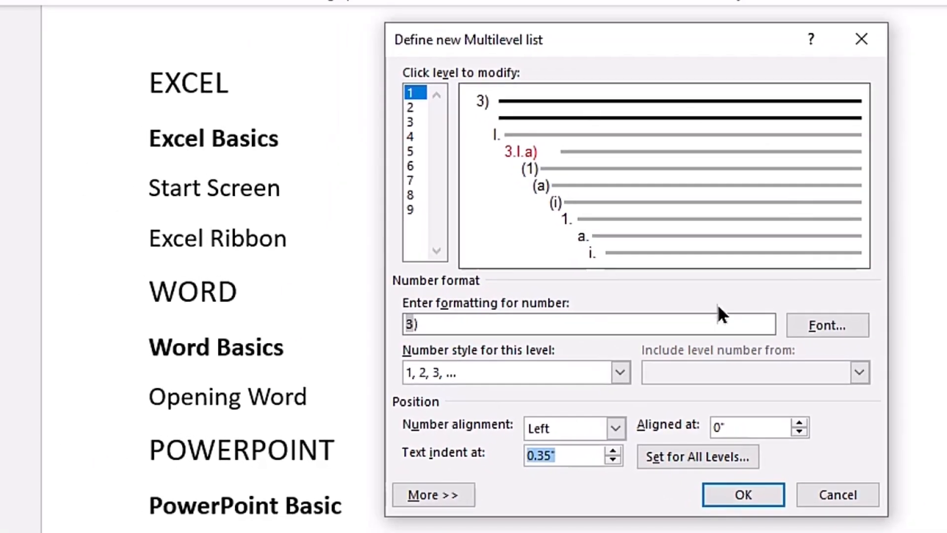
{"action": "left_click", "coordinate": [744, 496]}
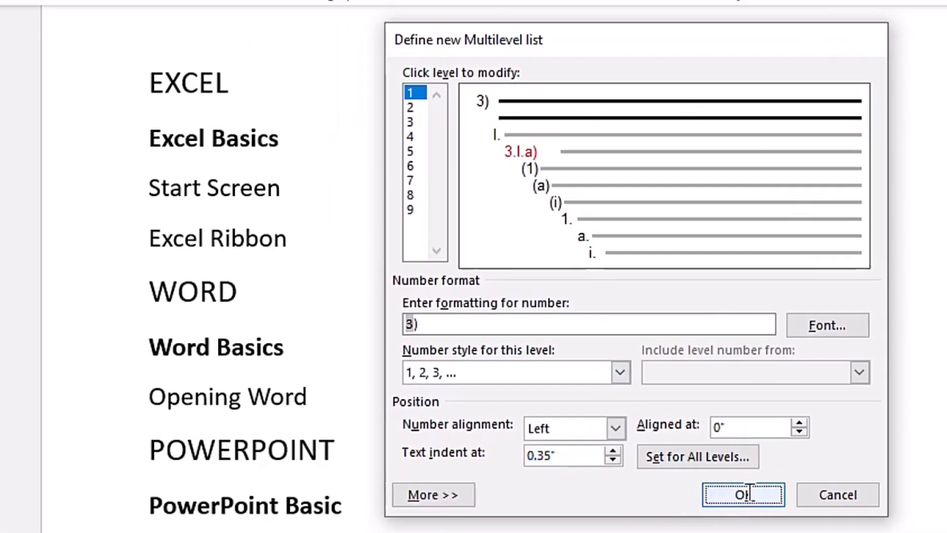
Step: Apply the custom list with the 1), I., 1.I.a) levels to all topics from EXCEL through Creating Queries
{"action": "left_click_drag", "start_coordinate": [406, 315], "coordinate": [428, 366]}
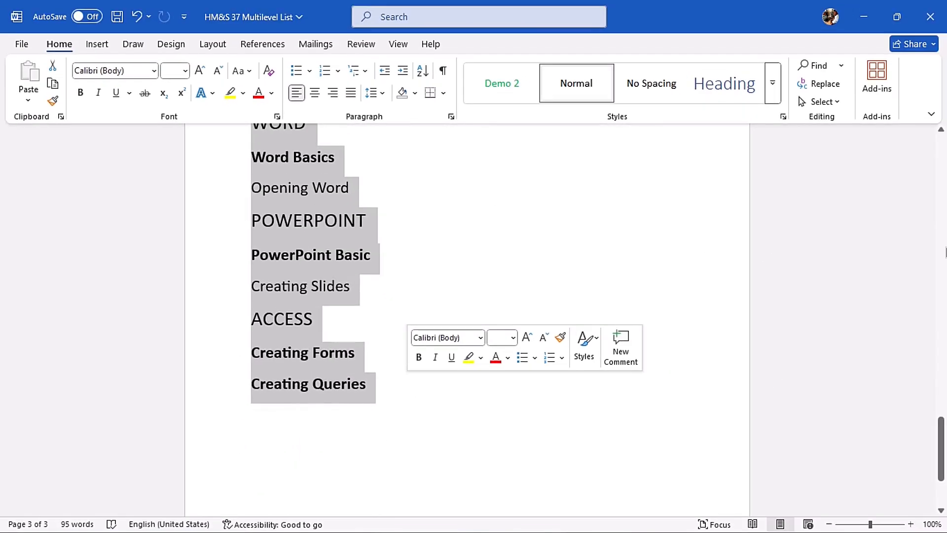
{"action": "left_click_drag", "start_coordinate": [941, 435], "coordinate": [941, 414]}
{"action": "key", "text": "ctrl+z"}
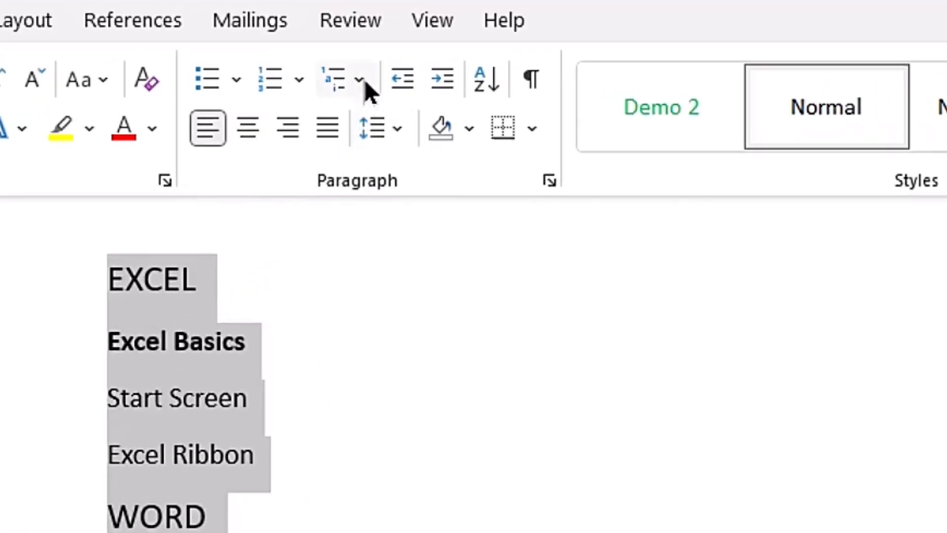
{"action": "left_click", "coordinate": [364, 79]}
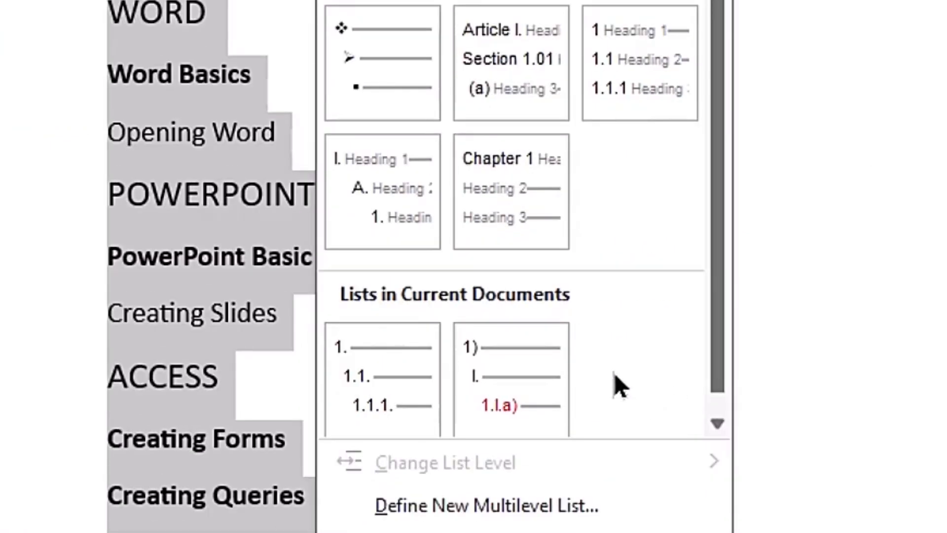
{"action": "mouse_move", "coordinate": [559, 390]}
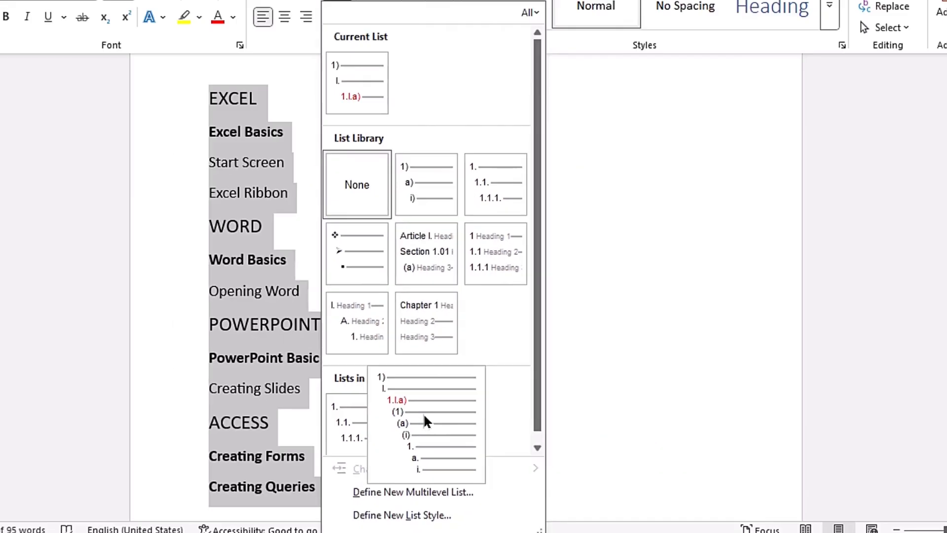
{"action": "left_click", "coordinate": [509, 367]}
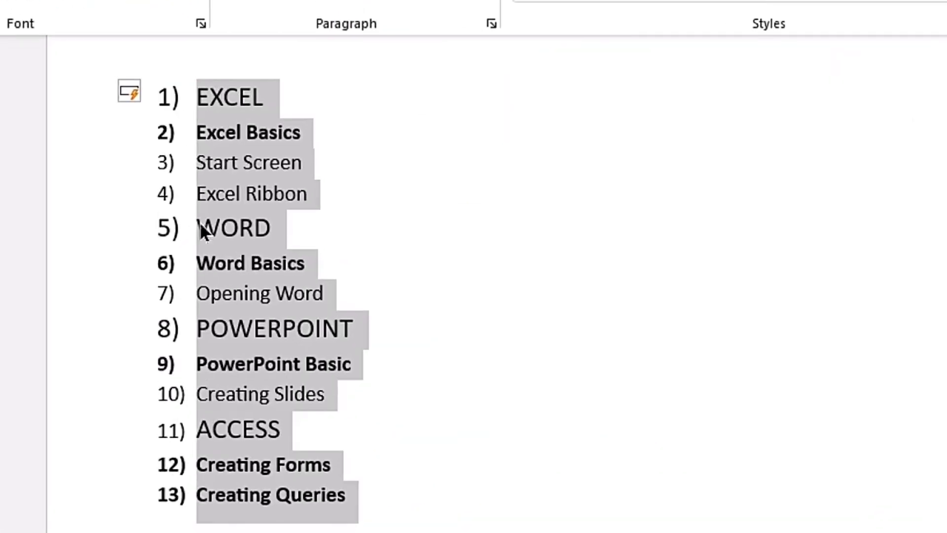
Step: Demote Excel Basics to list level 2, and Start Screen and Excel Ribbon to level 3
{"action": "left_click", "coordinate": [194, 129]}
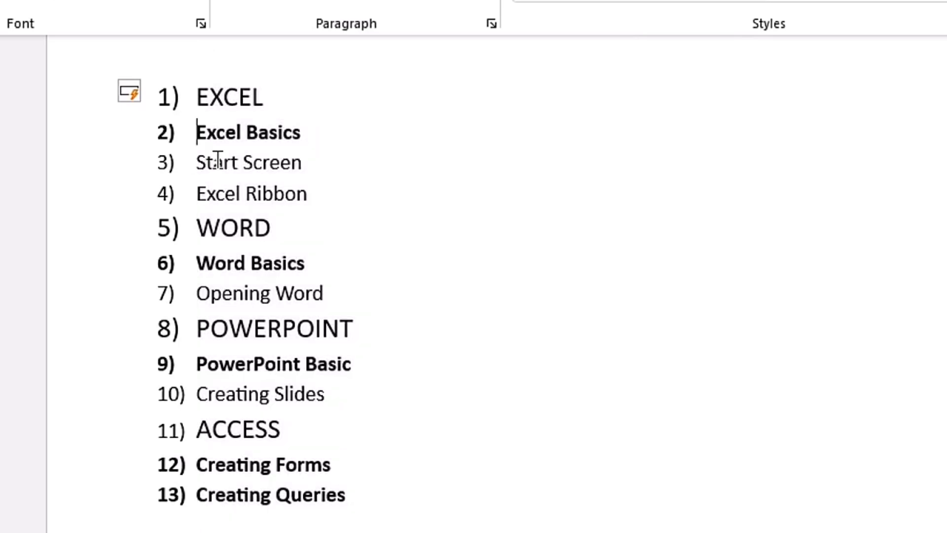
{"action": "key", "text": "Tab"}
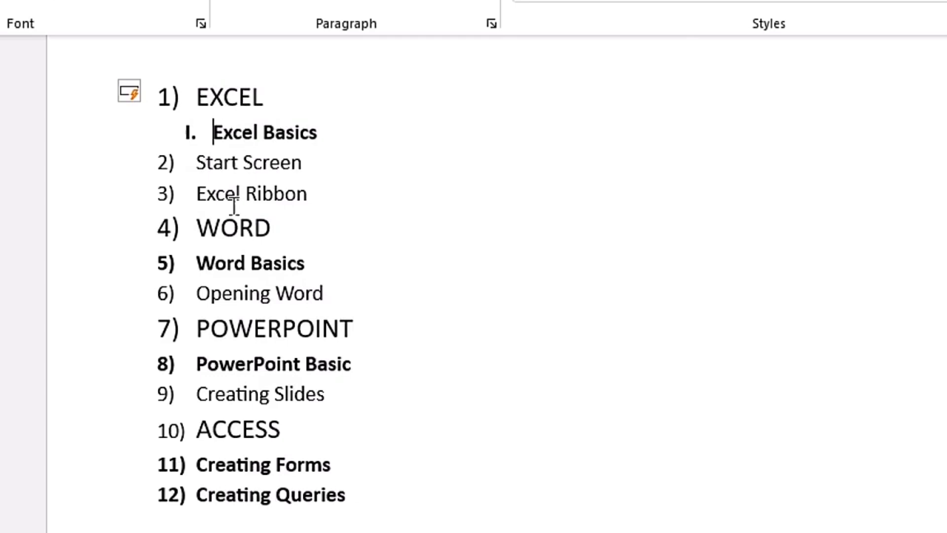
{"action": "left_click", "coordinate": [203, 163]}
{"action": "left_click", "coordinate": [197, 163]}
{"action": "key", "text": "Tab"}
{"action": "key", "text": "Tab"}
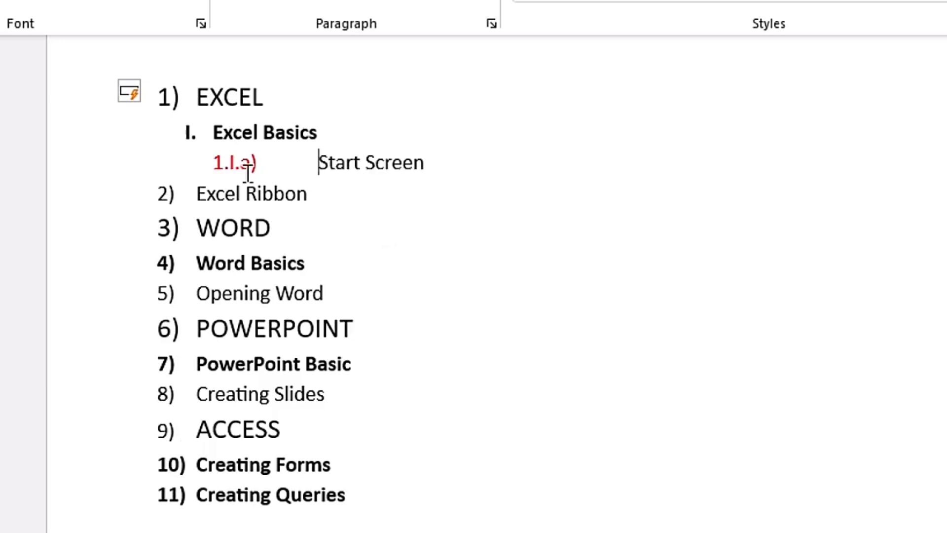
{"action": "key", "text": "Down"}
{"action": "key", "text": "Tab"}
{"action": "key", "text": "Tab"}
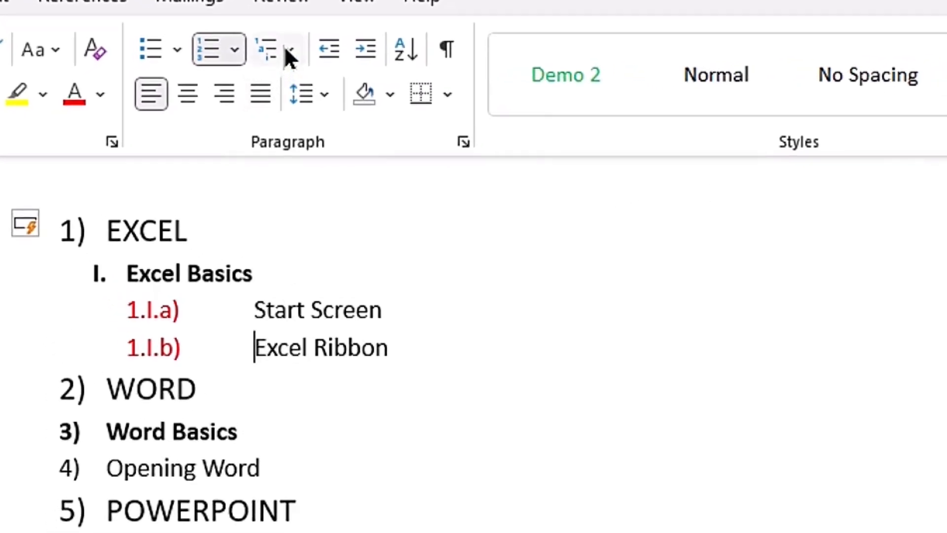
Step: Reopen the multilevel list definition with its additional options and link level 1 to the Heading 1 style
{"action": "left_click", "coordinate": [290, 51]}
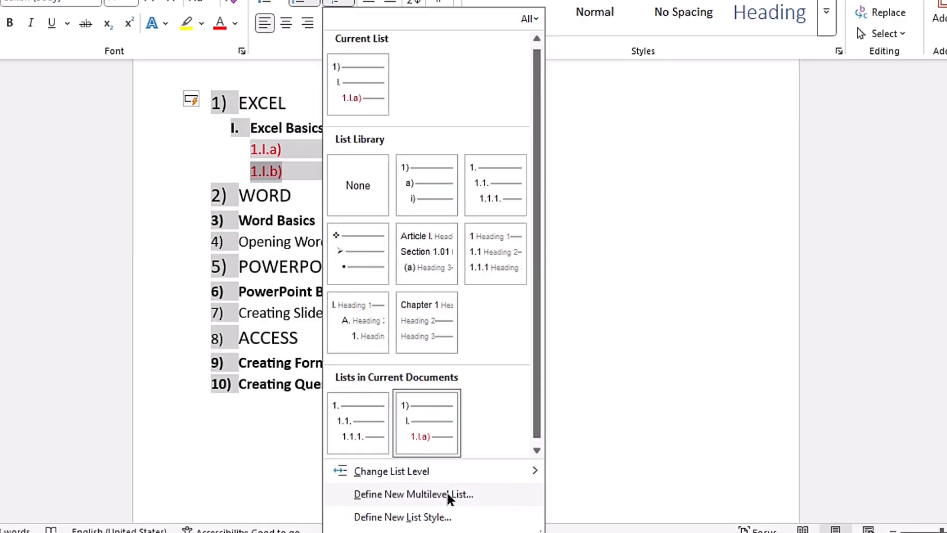
{"action": "left_click", "coordinate": [463, 469]}
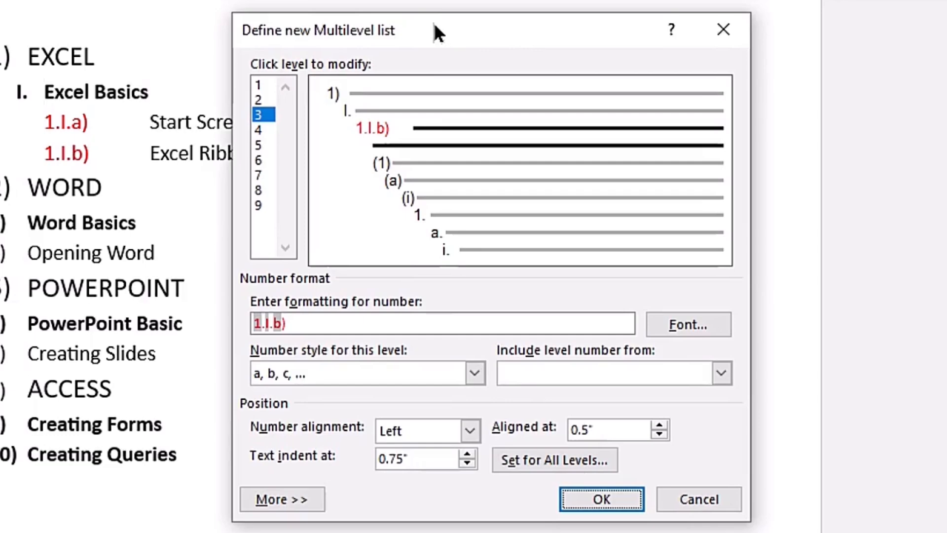
{"action": "left_click_drag", "start_coordinate": [434, 24], "coordinate": [398, 2]}
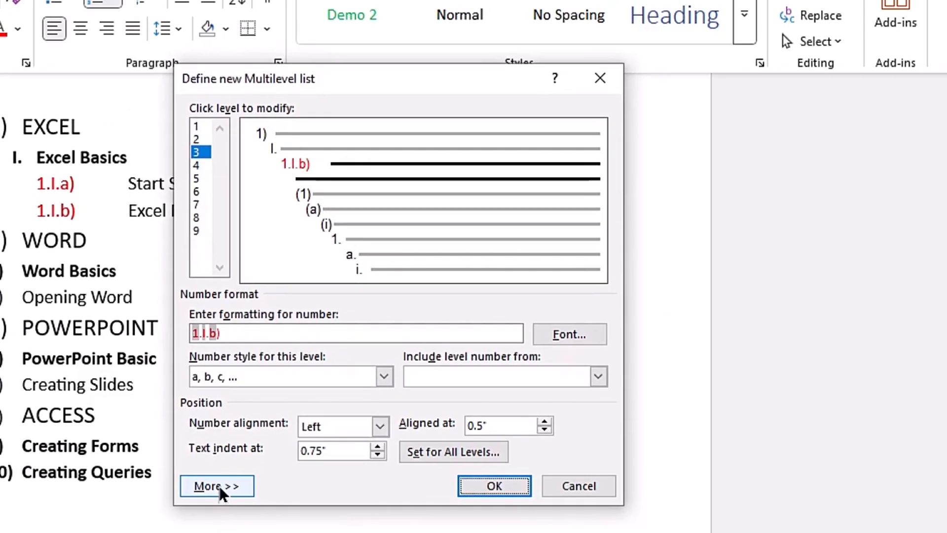
{"action": "left_click", "coordinate": [253, 473]}
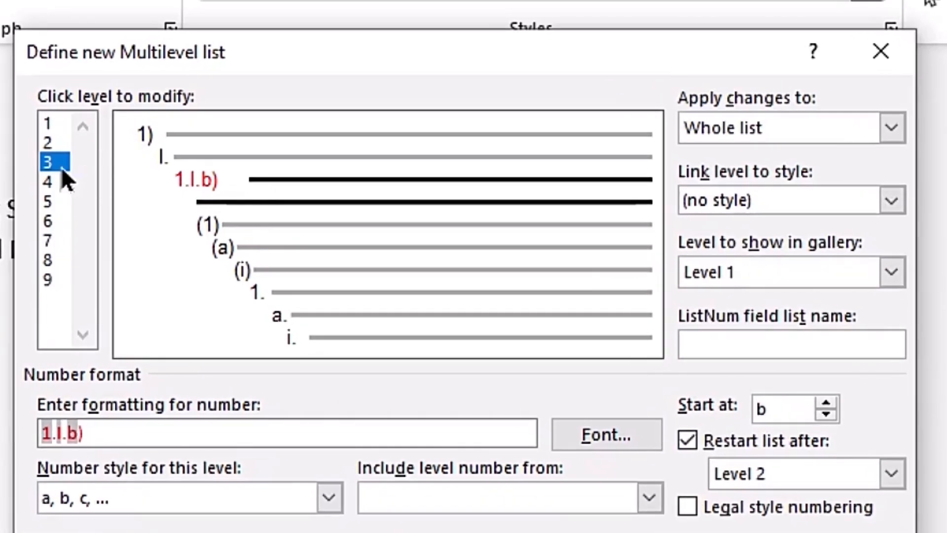
{"action": "left_click", "coordinate": [50, 121]}
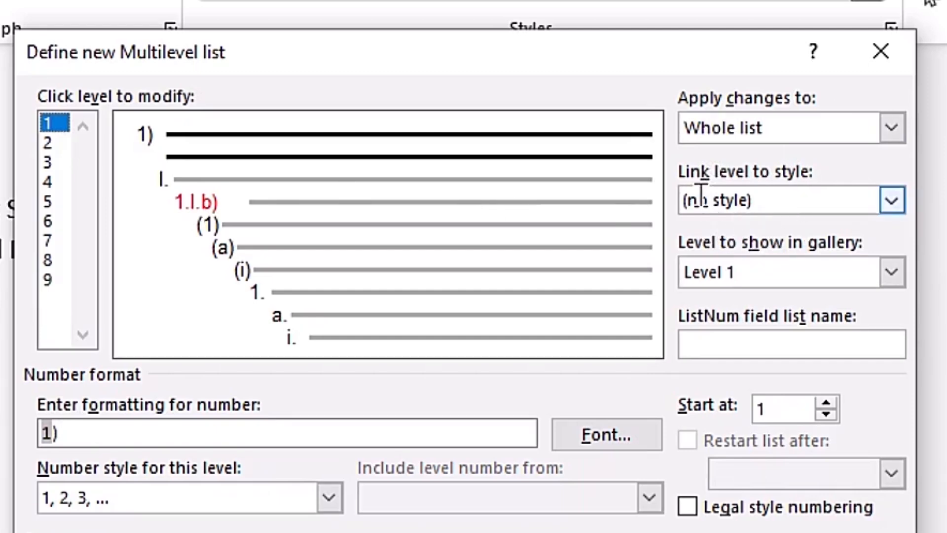
{"action": "left_click", "coordinate": [892, 201]}
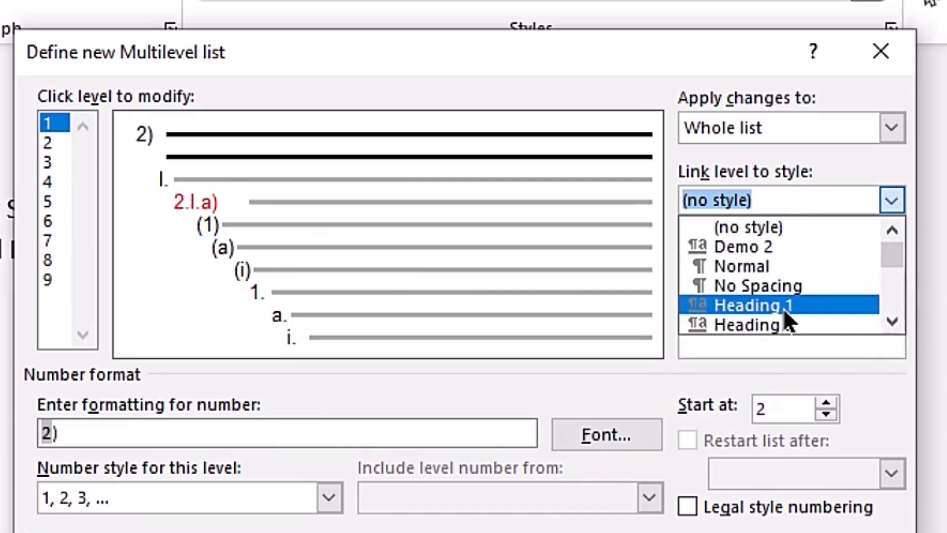
{"action": "left_click", "coordinate": [783, 308]}
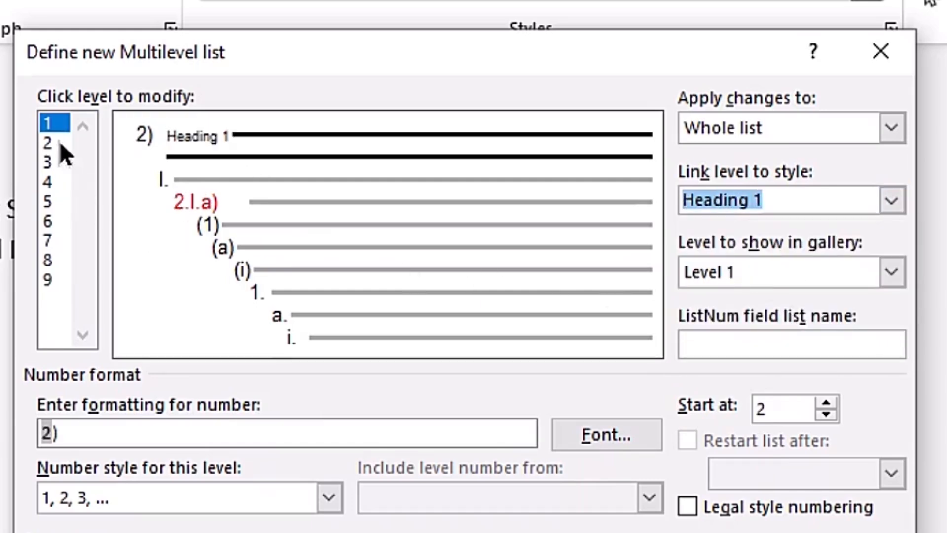
Step: Link level 2 to the Heading 2 style and level 3 to Heading 3, and apply the definition to the whole list
{"action": "left_click", "coordinate": [47, 142]}
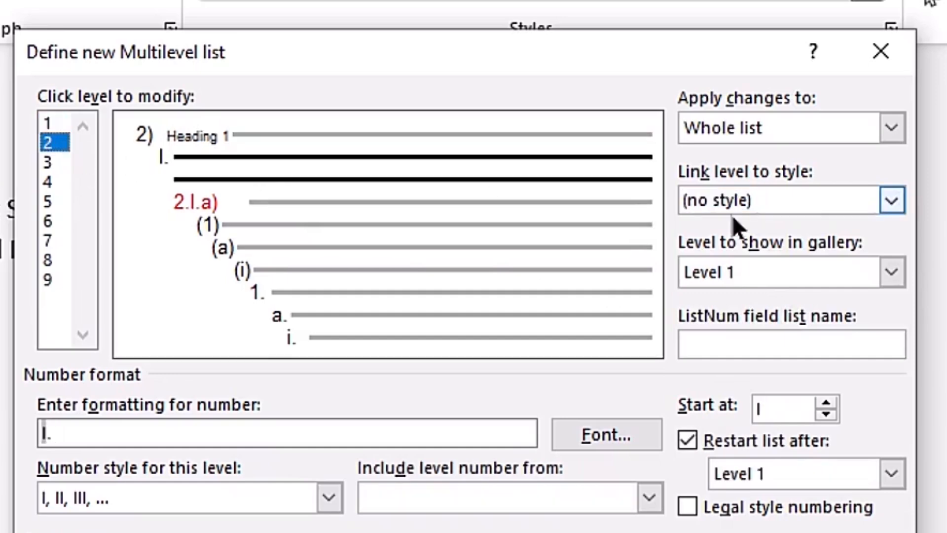
{"action": "left_click", "coordinate": [891, 200]}
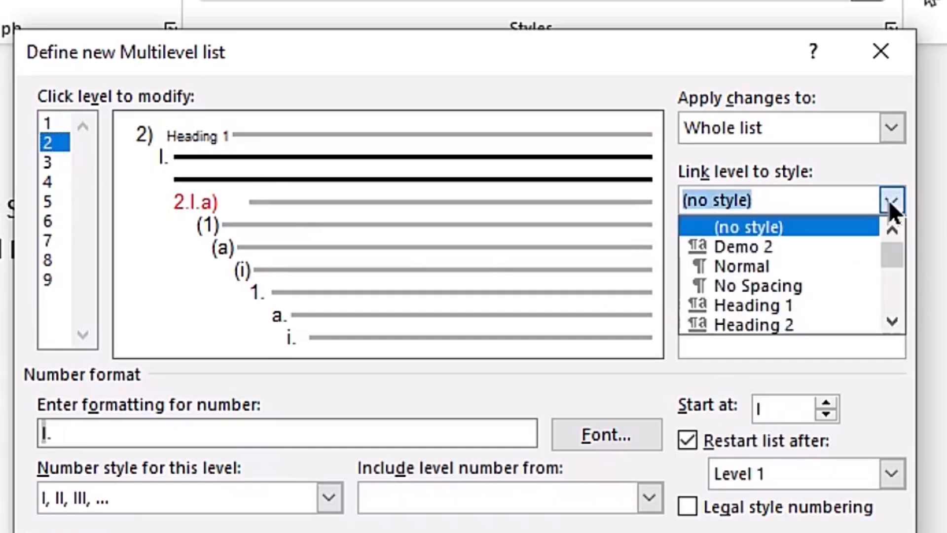
{"action": "left_click", "coordinate": [789, 323]}
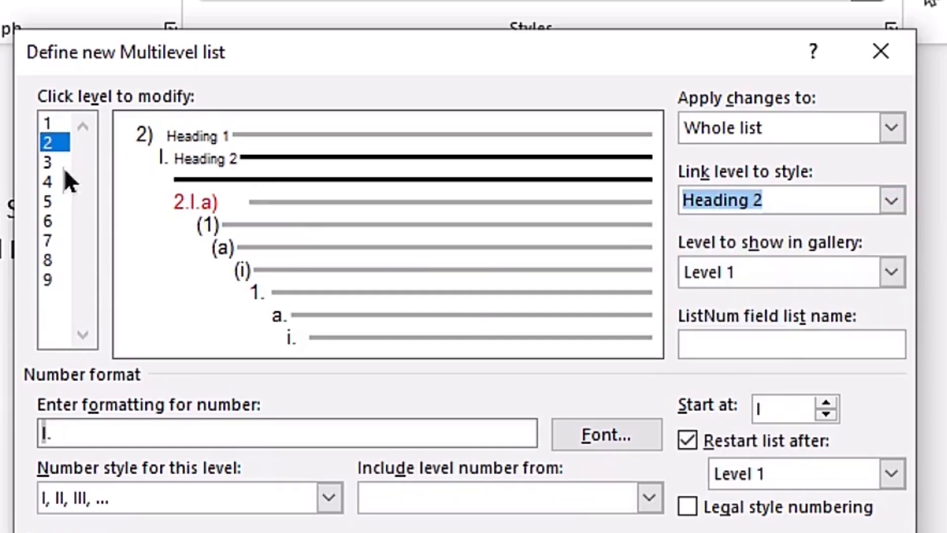
{"action": "left_click", "coordinate": [47, 162]}
{"action": "left_click", "coordinate": [894, 200]}
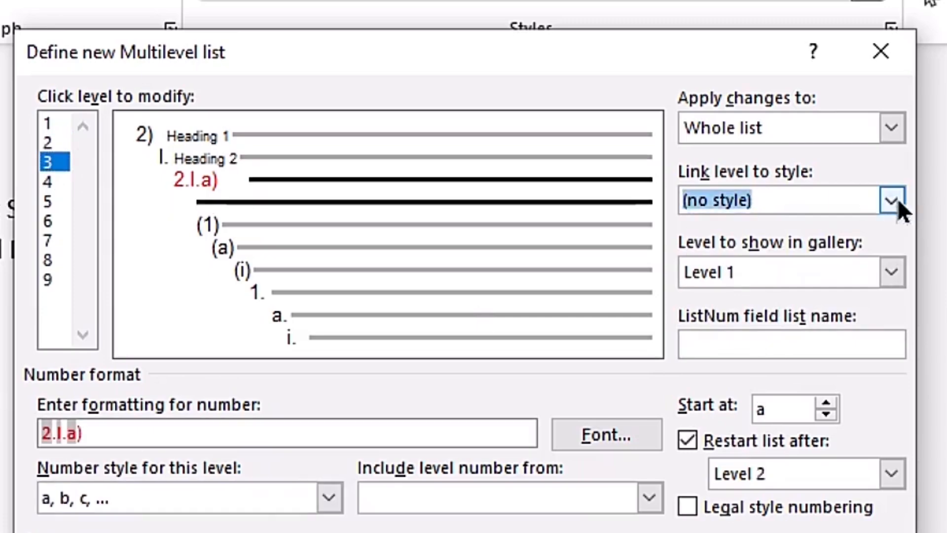
{"action": "left_click", "coordinate": [892, 322]}
{"action": "left_click", "coordinate": [752, 325]}
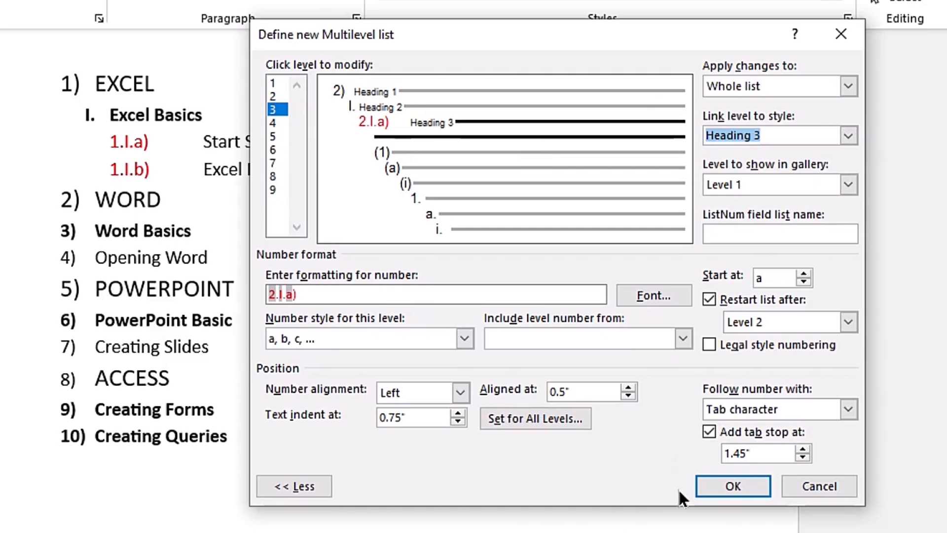
{"action": "left_click", "coordinate": [734, 487]}
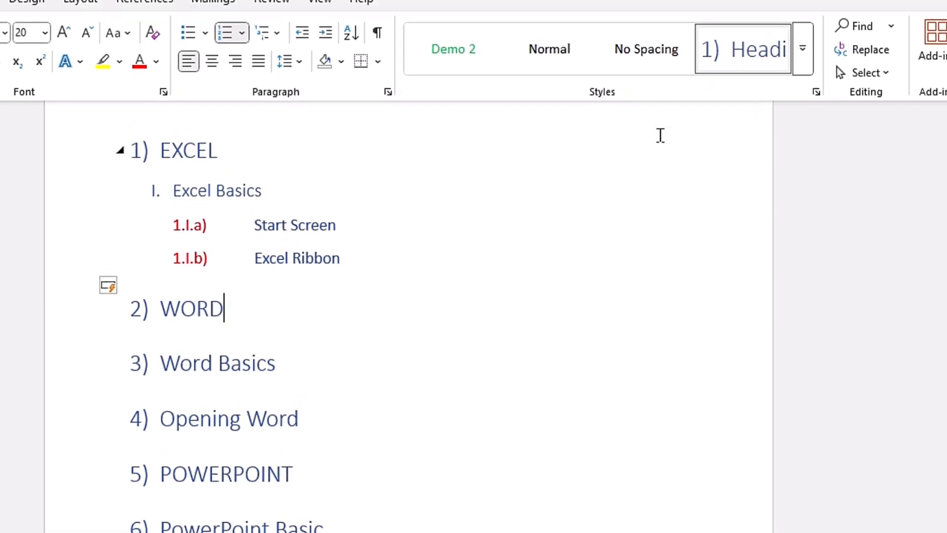
Step: Place the cursor in the EXCEL line and show the full style gallery to examine the numbered heading styles
{"action": "left_click", "coordinate": [160, 151]}
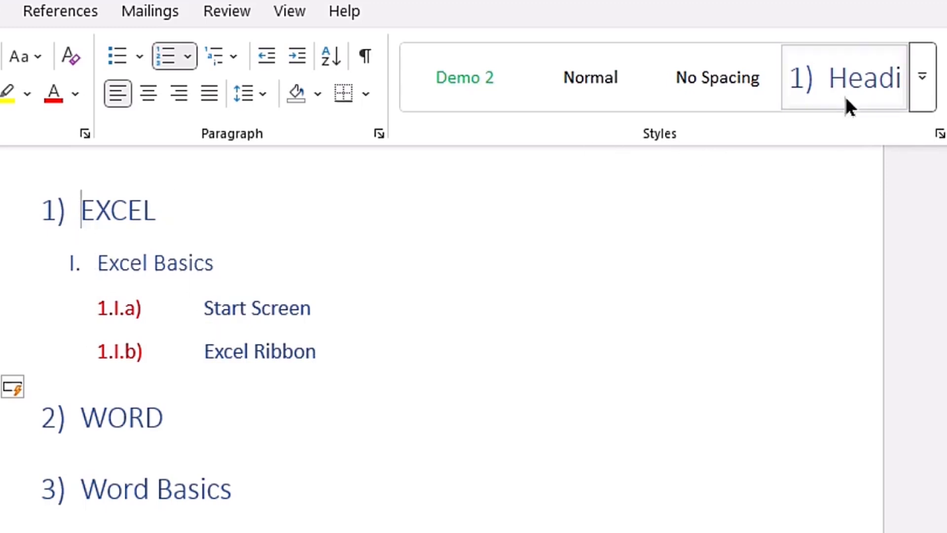
{"action": "left_click", "coordinate": [921, 86]}
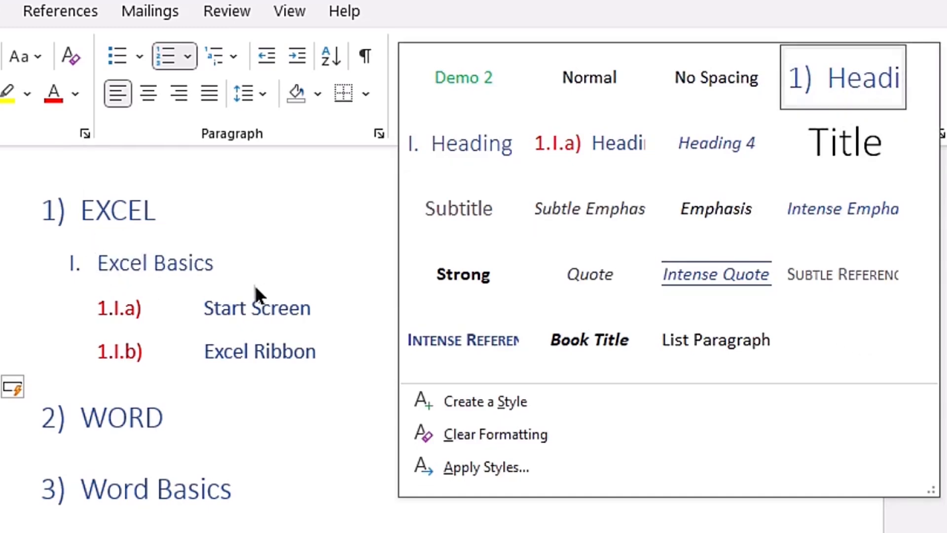
Step: Check in the style gallery which heading styles are assigned to the Excel Basics and Start Screen lines
{"action": "triple_click", "coordinate": [105, 267]}
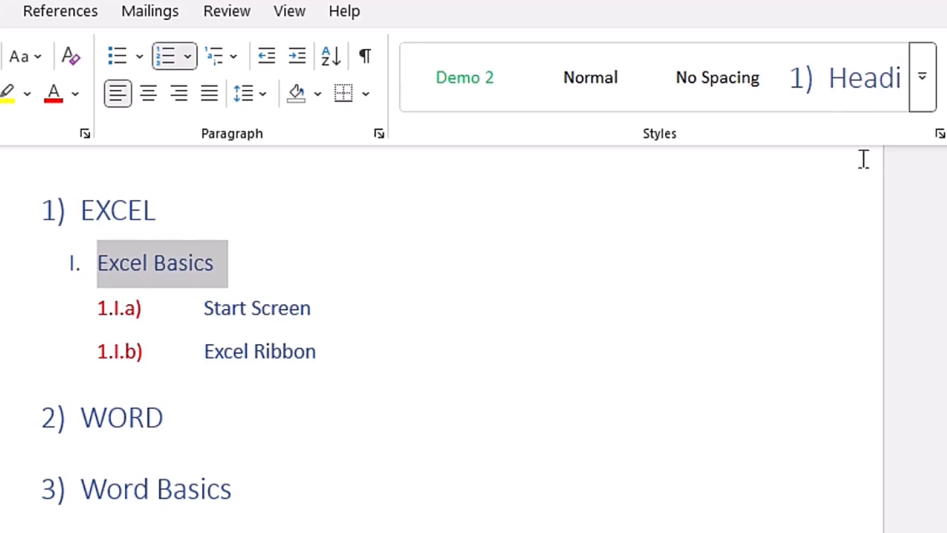
{"action": "left_click", "coordinate": [921, 78]}
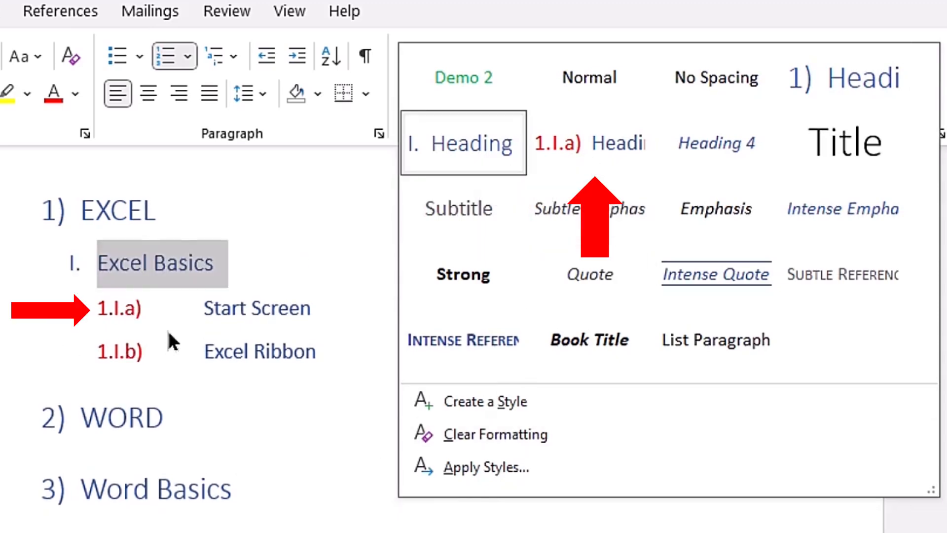
{"action": "left_click", "coordinate": [166, 328]}
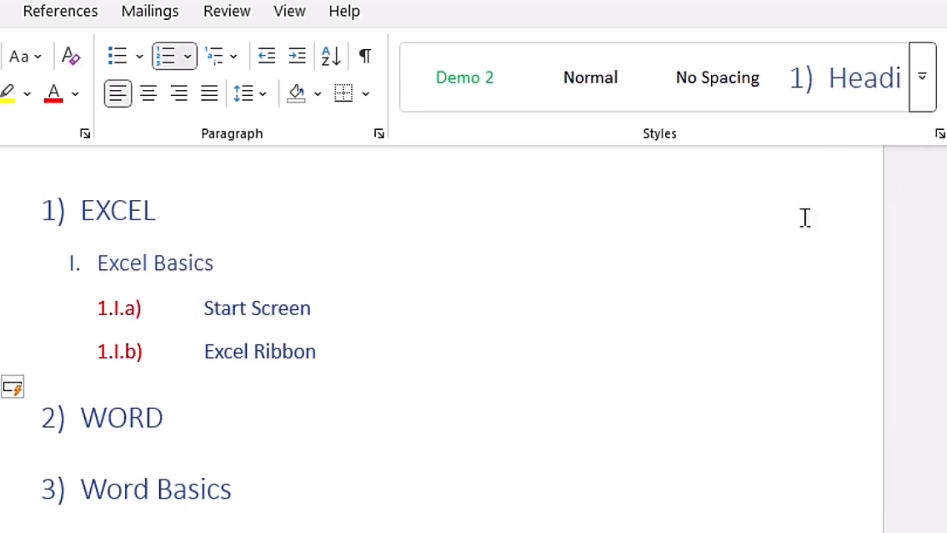
{"action": "left_click", "coordinate": [924, 94]}
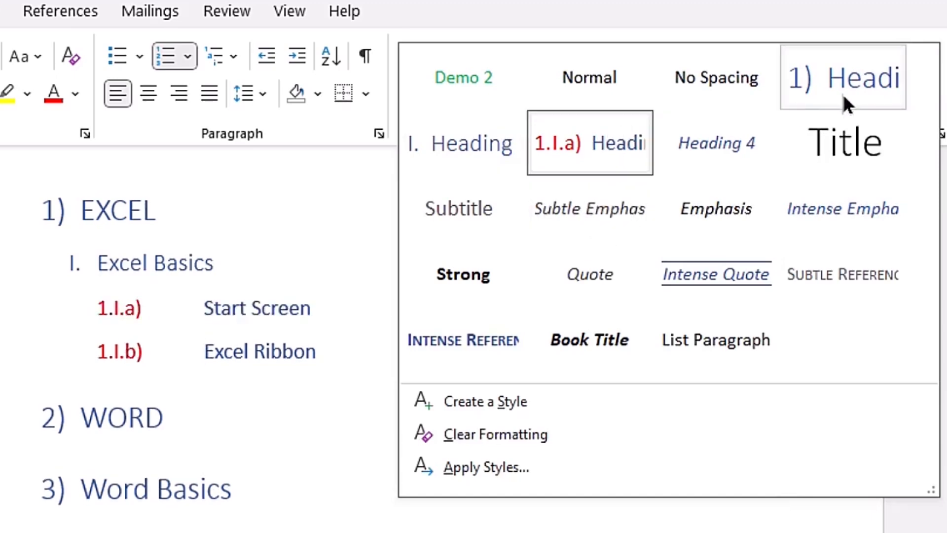
Step: Open the Heading 3 style for modification, review its formatting beside the list, and close it without changes
{"action": "right_click", "coordinate": [592, 137]}
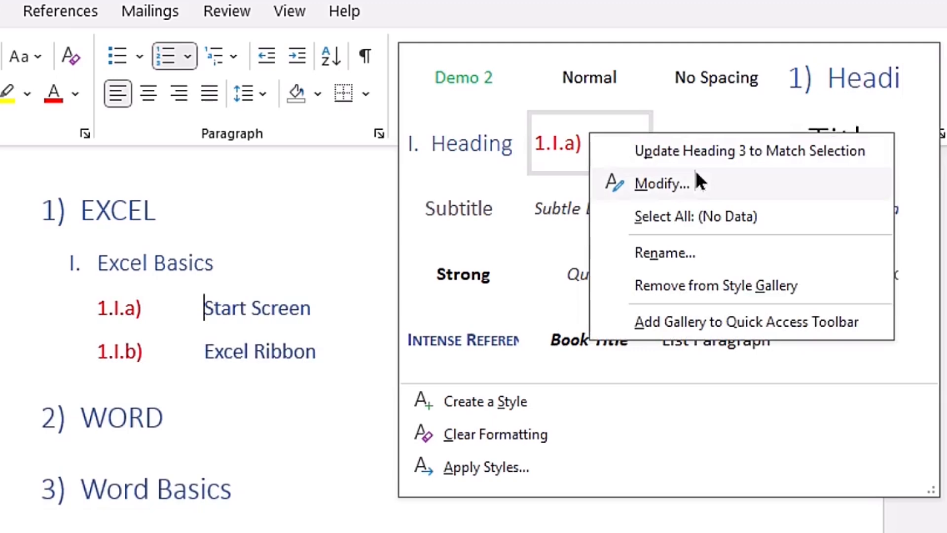
{"action": "left_click", "coordinate": [691, 182]}
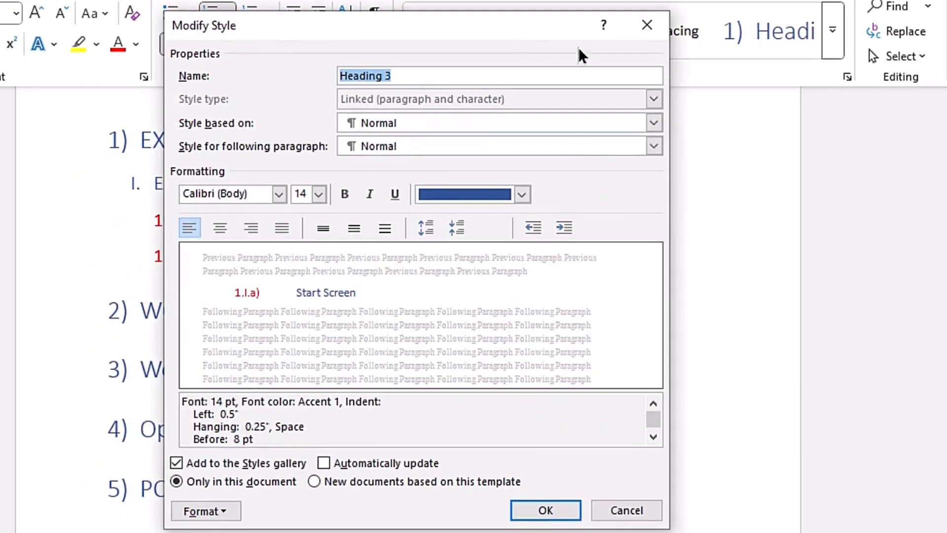
{"action": "left_click_drag", "start_coordinate": [563, 28], "coordinate": [824, 122]}
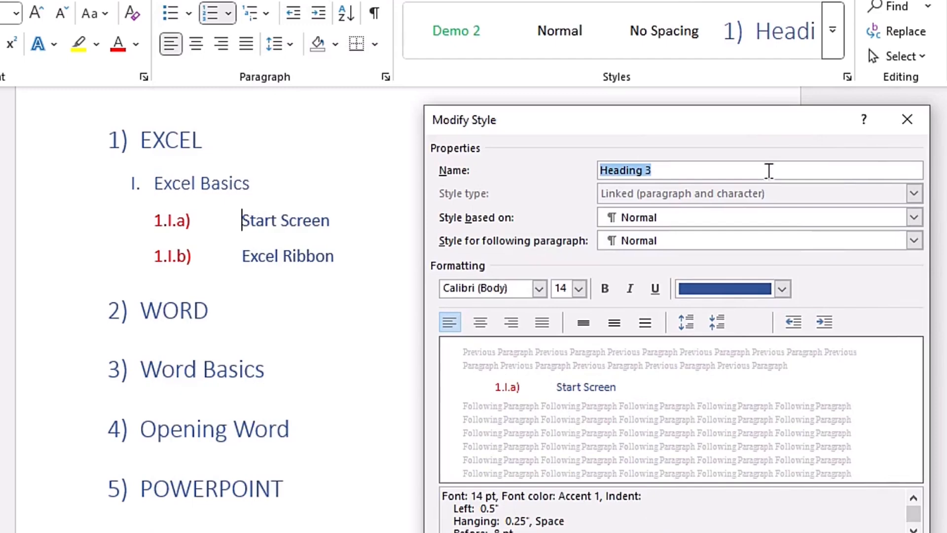
{"action": "left_click", "coordinate": [908, 120]}
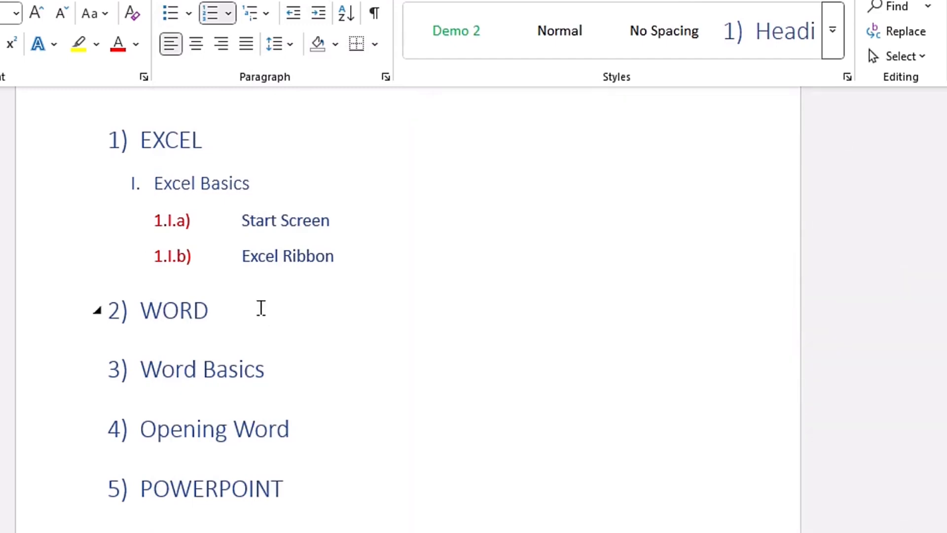
Step: Insert a page break after the last list item and start a multilevel list in the 1., 1.1., 1.1.1. format
{"action": "left_click_drag", "start_coordinate": [941, 410], "coordinate": [942, 432]}
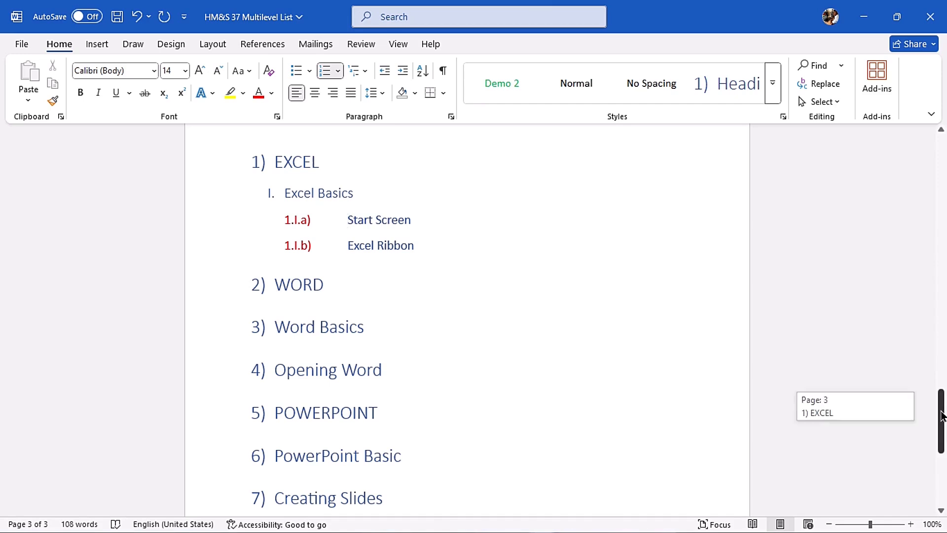
{"action": "left_click", "coordinate": [372, 423]}
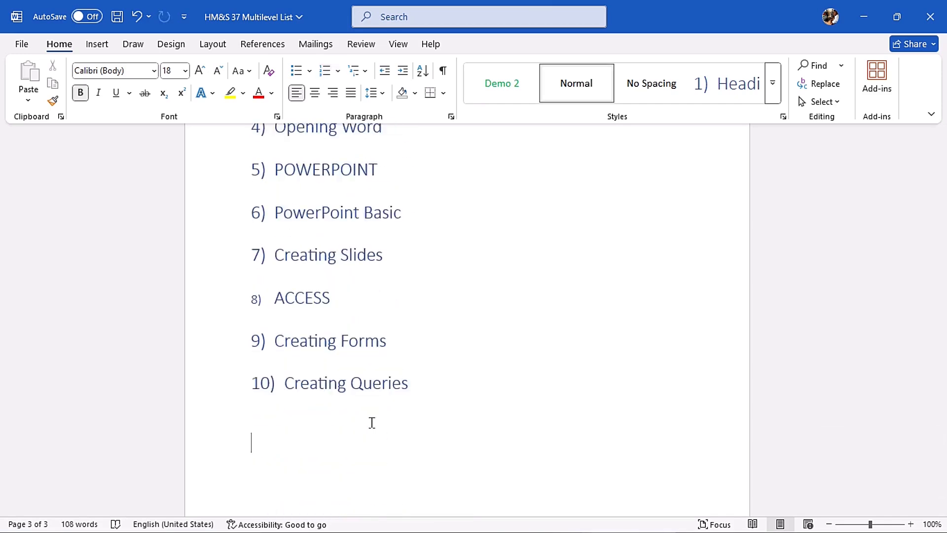
{"action": "key", "text": "ctrl+Return"}
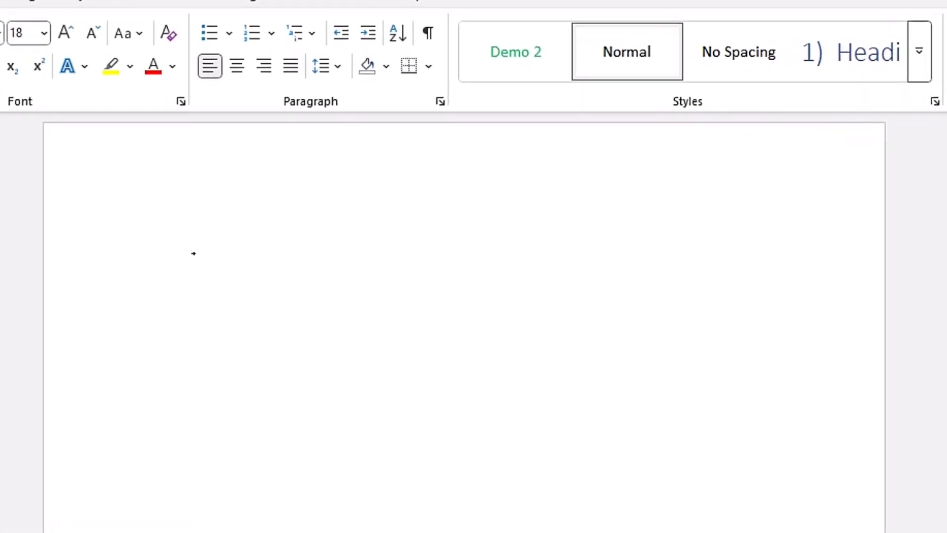
{"action": "left_click", "coordinate": [304, 31]}
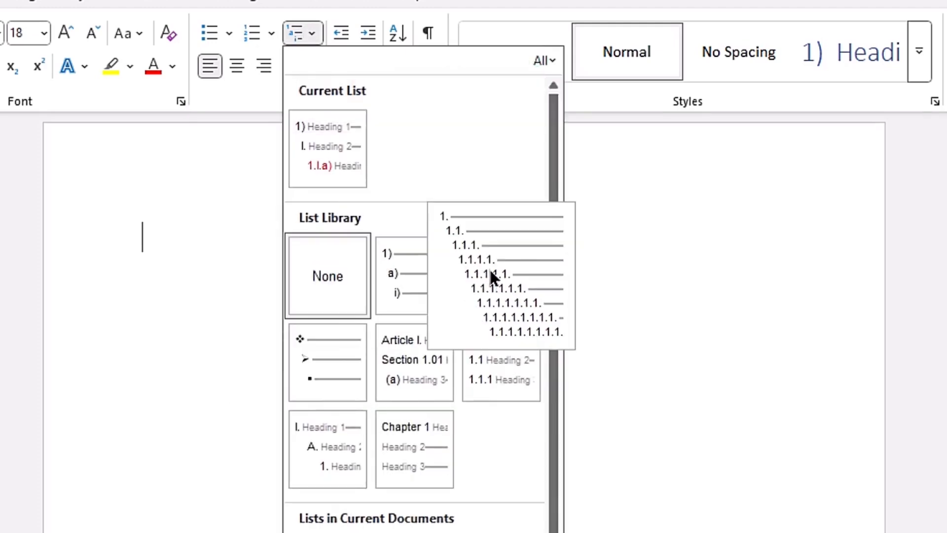
{"action": "left_click", "coordinate": [492, 271]}
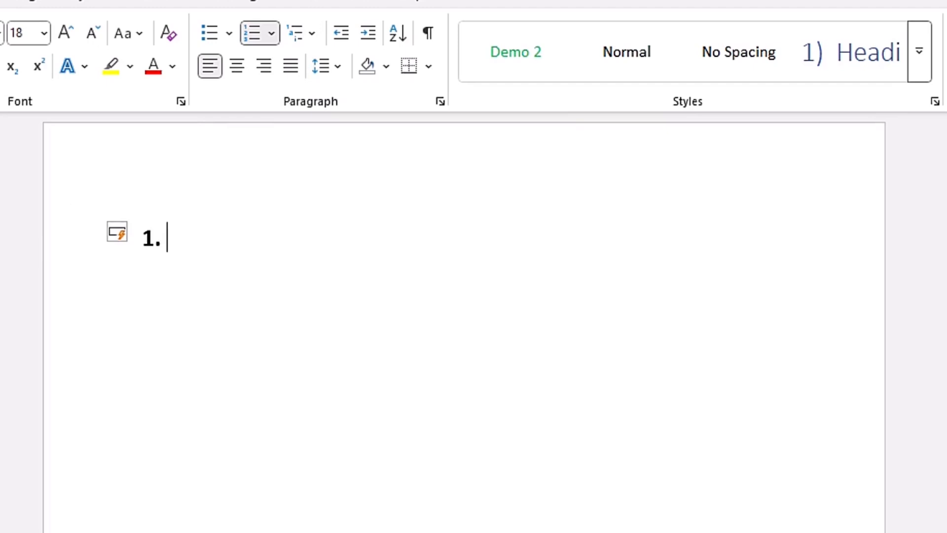
Step: Turn off bold and enter EXCEL as the level 1 item with Excel Basics beneath it at level 2
{"action": "key", "text": "ctrl+b"}
{"action": "type", "text": "EXCEL"}
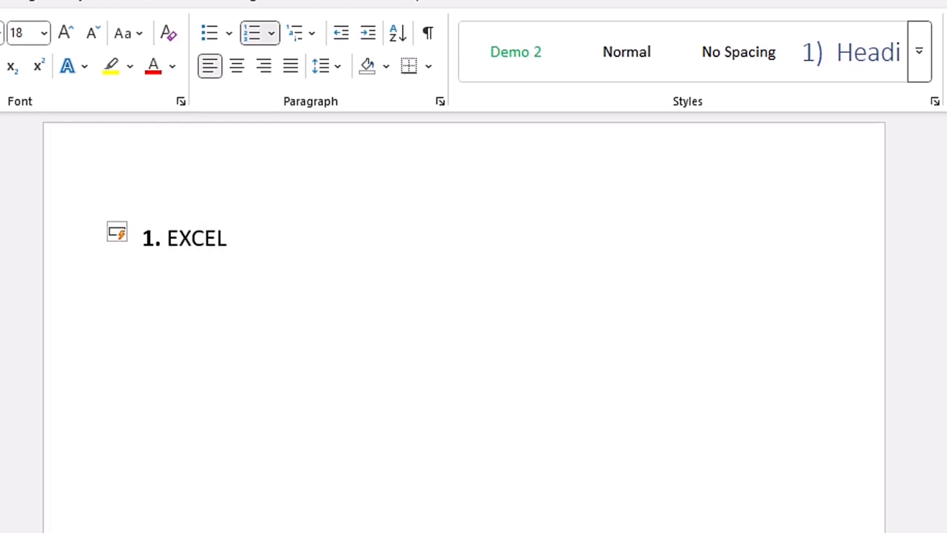
{"action": "key", "text": "Return"}
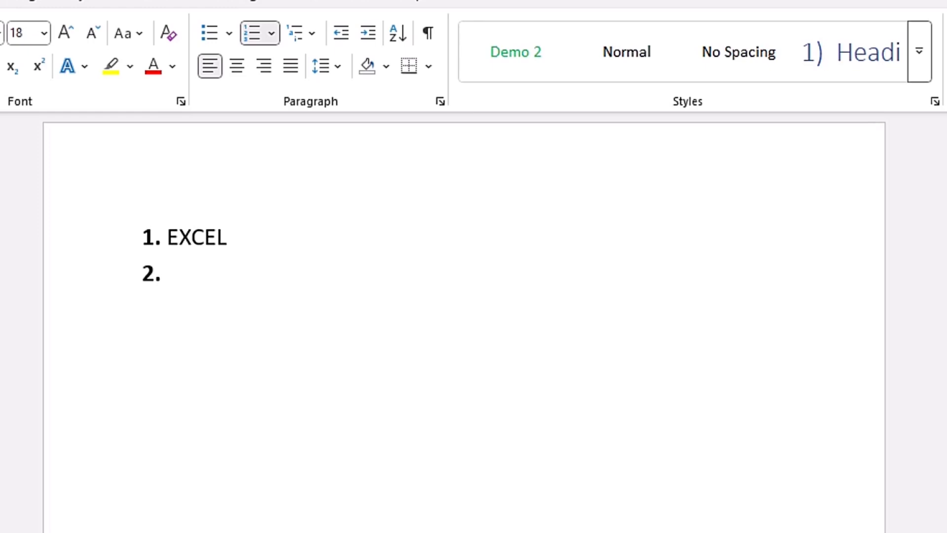
{"action": "key", "text": "Tab"}
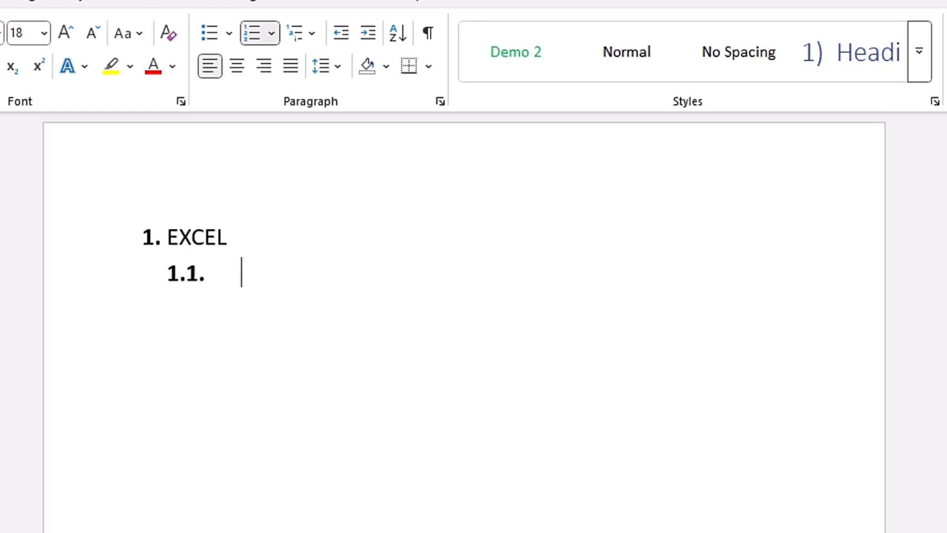
{"action": "type", "text": "Excel Basics"}
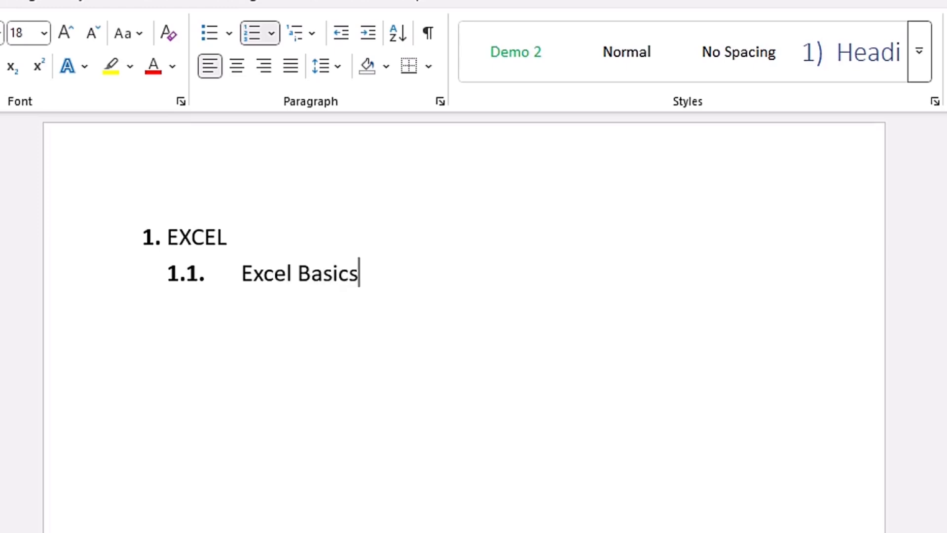
Step: Add Start Screen and Excel Ribbon as level 3 items under Excel Basics
{"action": "key", "text": "Return"}
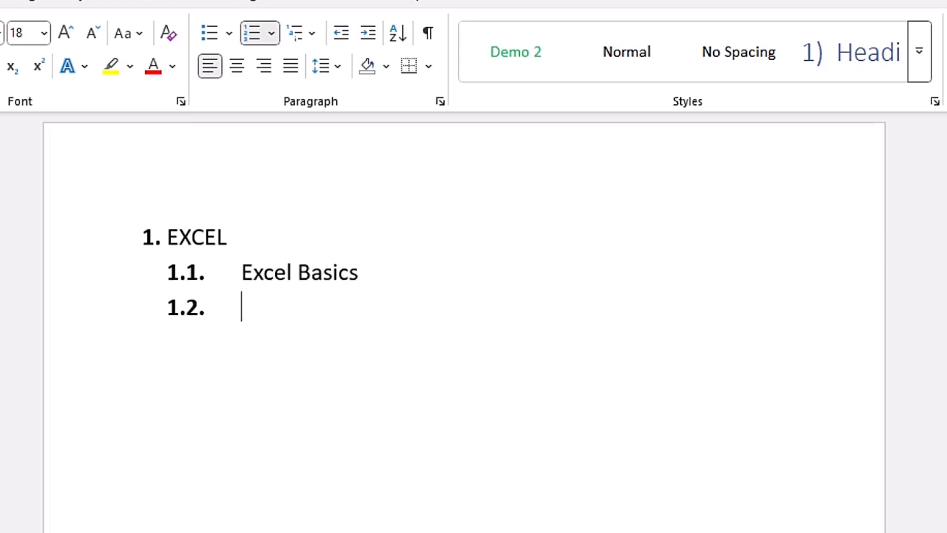
{"action": "key", "text": "Tab"}
{"action": "type", "text": "Start Screen"}
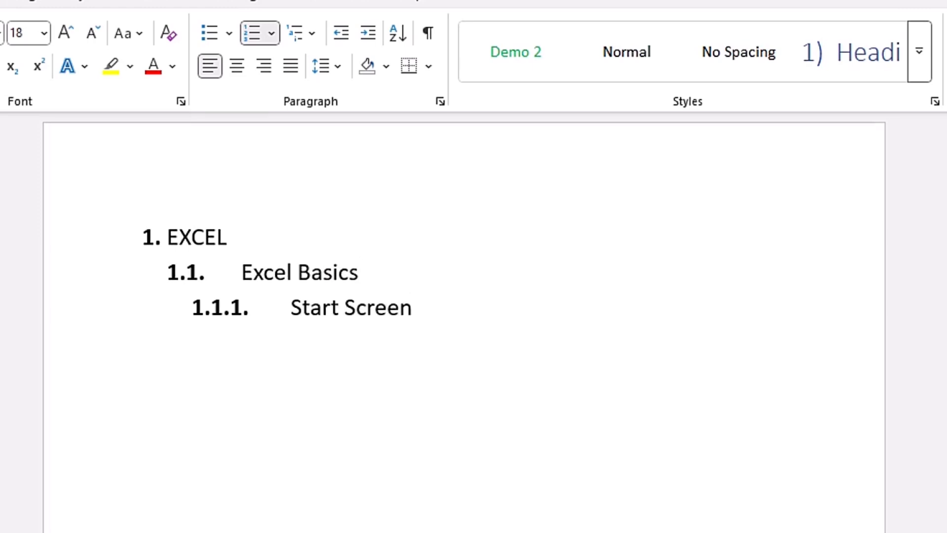
{"action": "key", "text": "Return"}
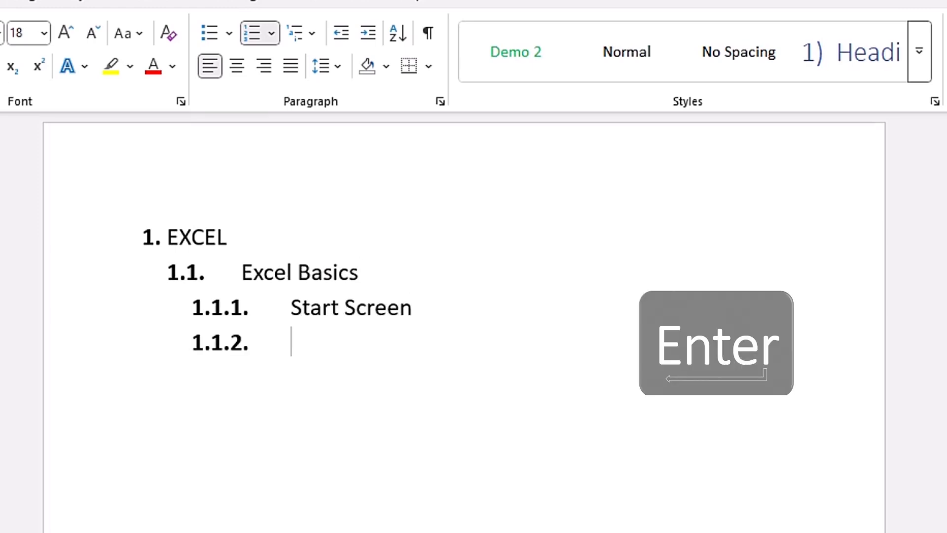
{"action": "type", "text": "Excel Ribbon"}
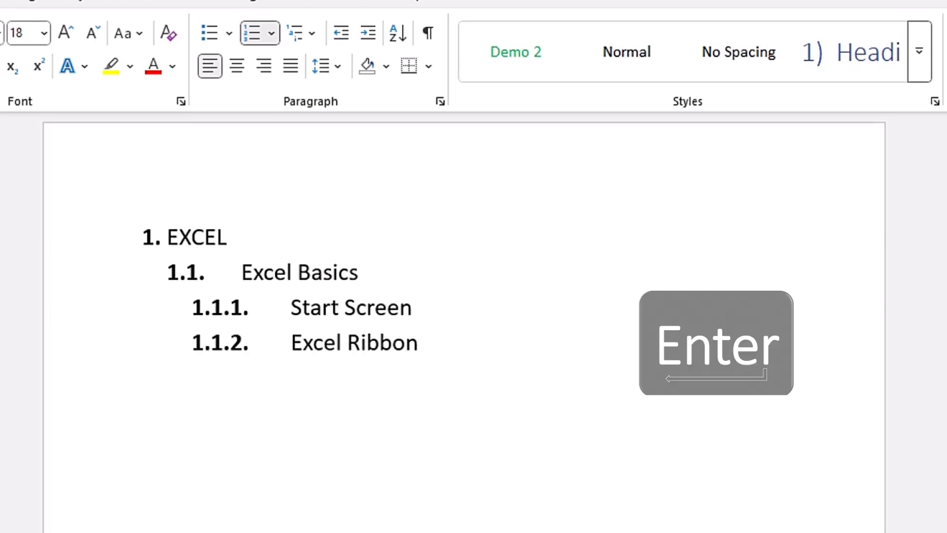
Step: Add a new item after Excel Ribbon, promote it to level 1, and enter Word as its text
{"action": "key", "text": "Return"}
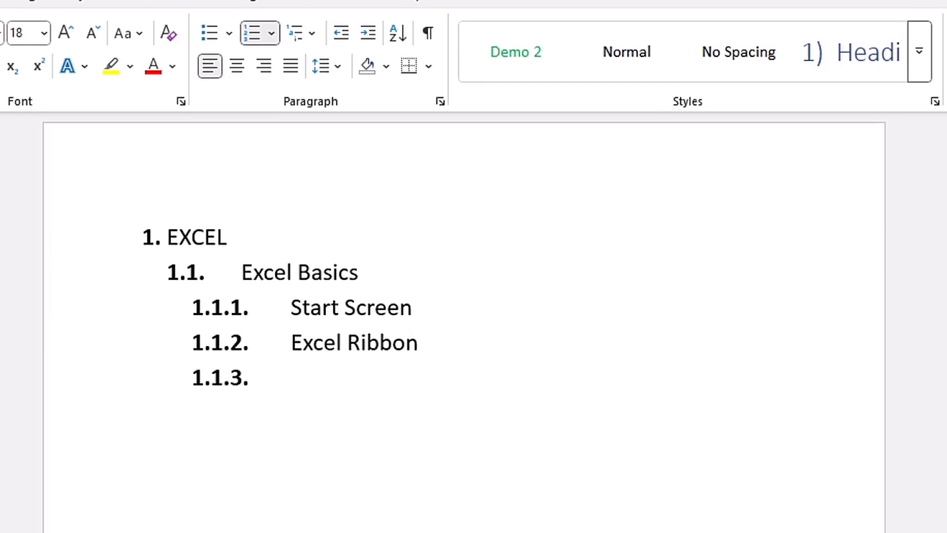
{"action": "key", "text": "shift+Tab"}
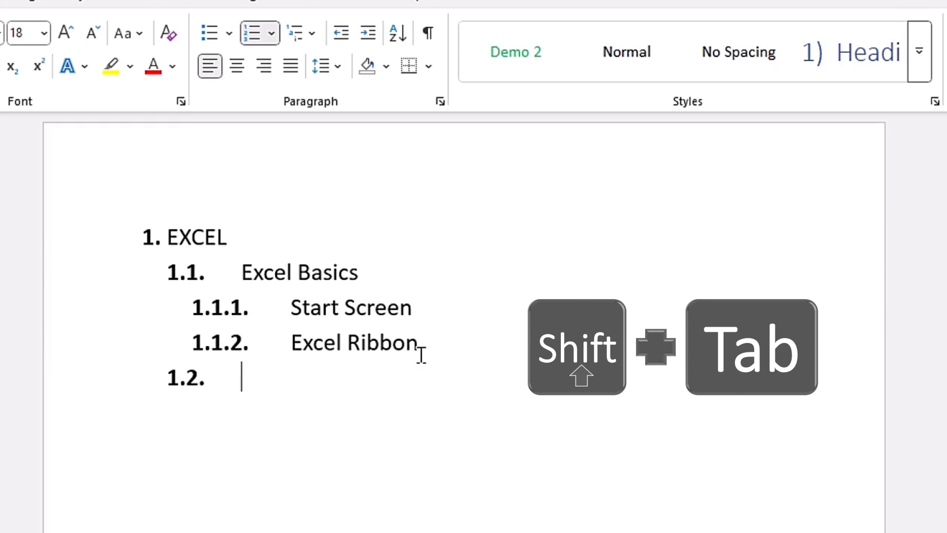
{"action": "key", "text": "shift+Tab"}
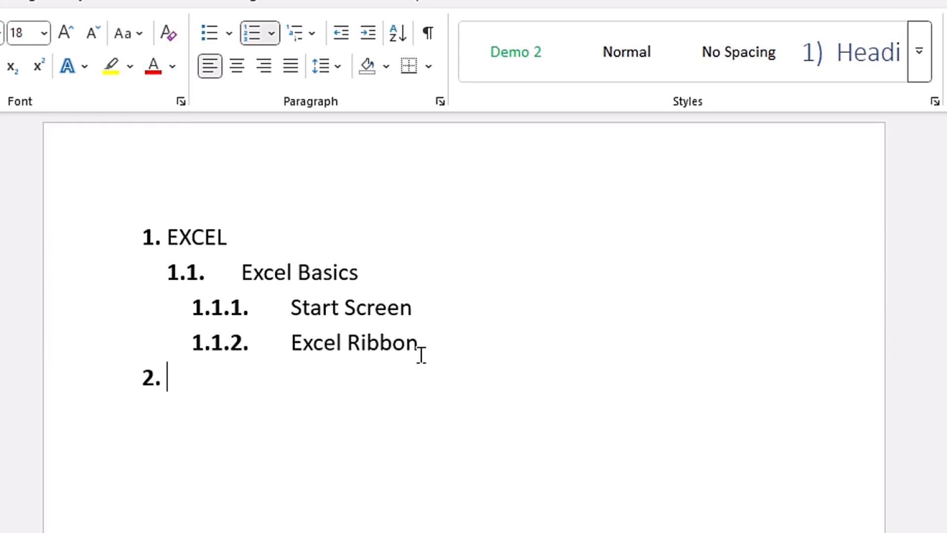
{"action": "type", "text": "Word"}
Step: Add Word Basics as a level 2 item under Word, with Opening Word beneath it at level 3
{"action": "key", "text": "Return"}
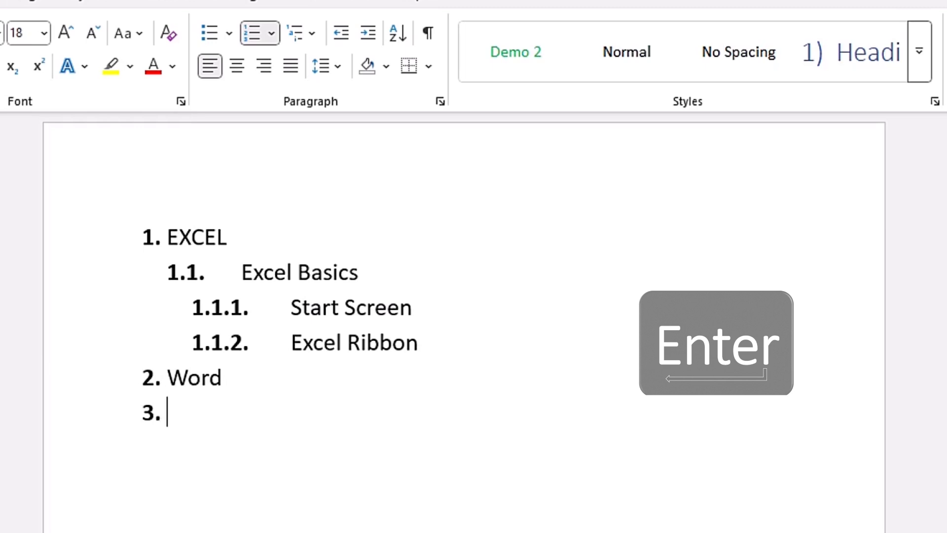
{"action": "key", "text": "Tab"}
{"action": "type", "text": "Word Basics"}
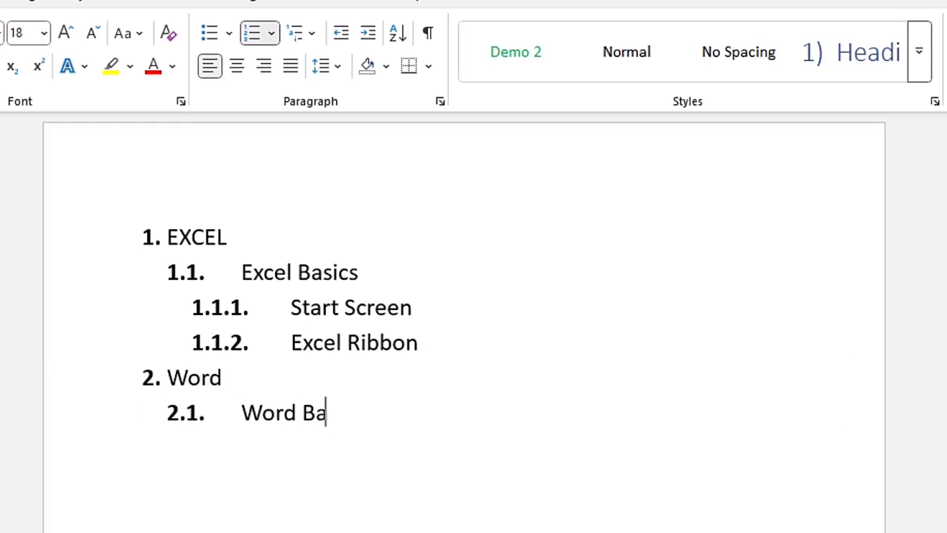
{"action": "key", "text": "Return"}
{"action": "key", "text": "Tab"}
{"action": "type", "text": "Opening Word"}
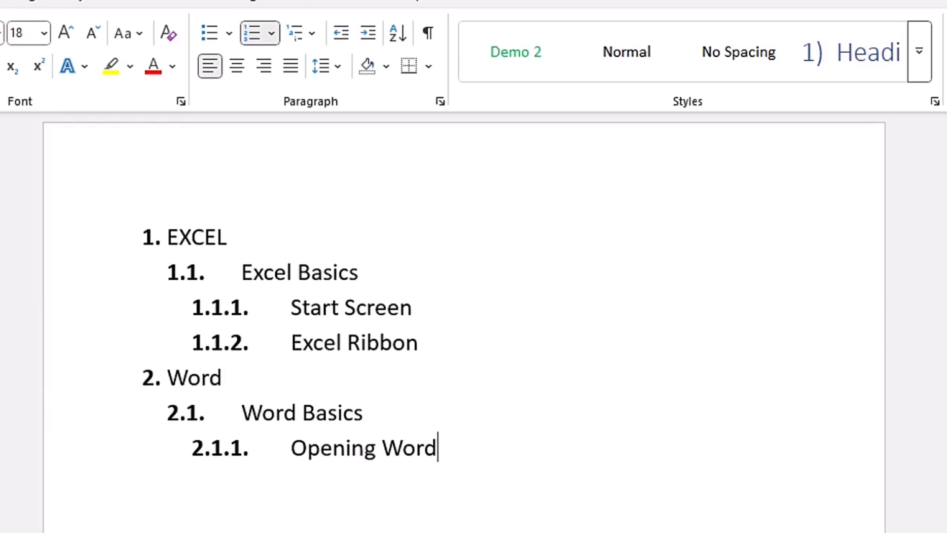
Step: Add two unnumbered lines within the Opening Word item, reading "or" and "Word For Begginers"
{"action": "key", "text": "shift+Return"}
{"action": "type", "text": "or"}
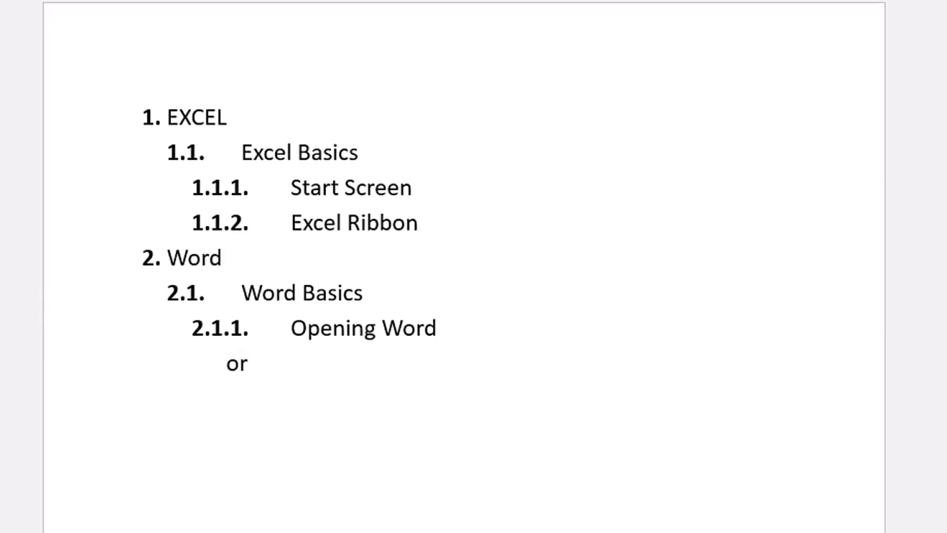
{"action": "key", "text": "shift+Return"}
{"action": "type", "text": "Word For Begginers"}
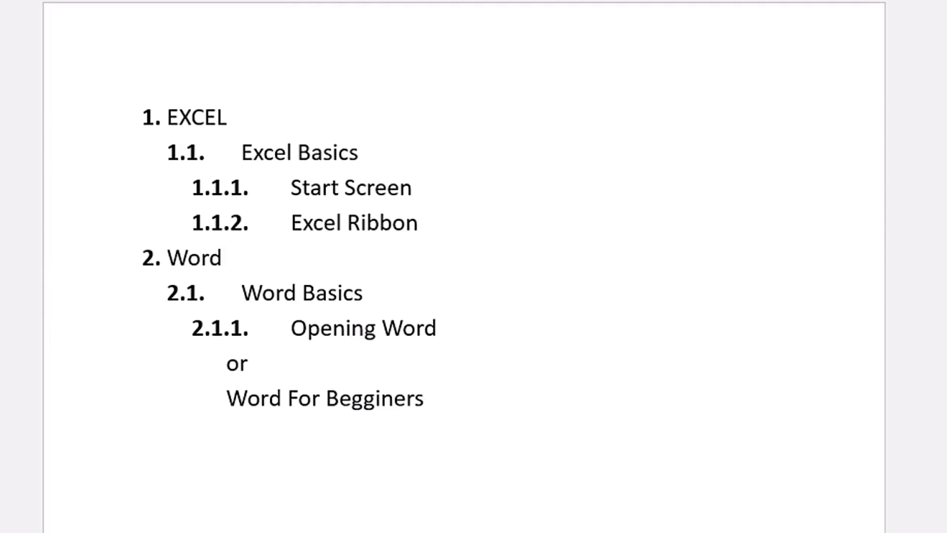
Step: Add an empty numbered item after the unnumbered lines and promote it to level 1
{"action": "key", "text": "Return"}
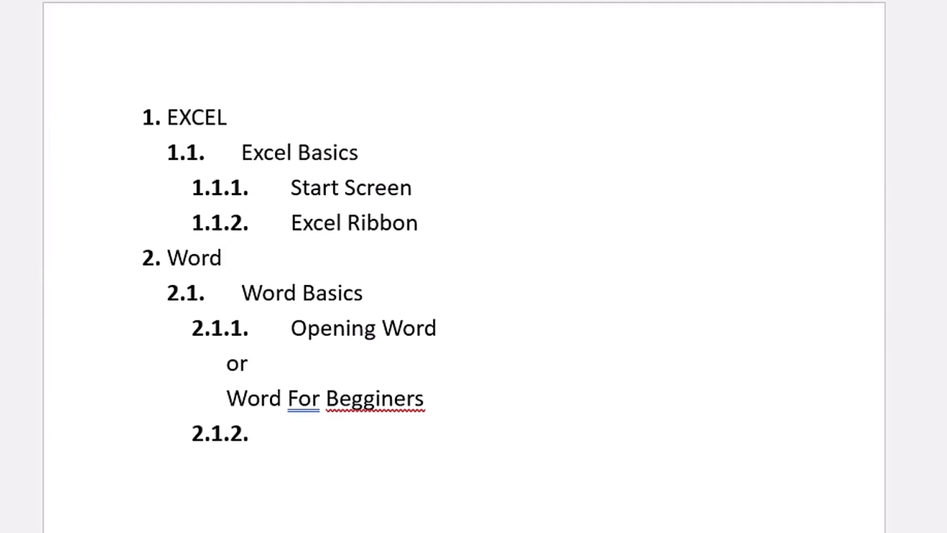
{"action": "key", "text": "shift+Tab"}
{"action": "key", "text": "Tab"}
{"action": "key", "text": "shift+Return"}
{"action": "key", "text": "shift+Tab"}
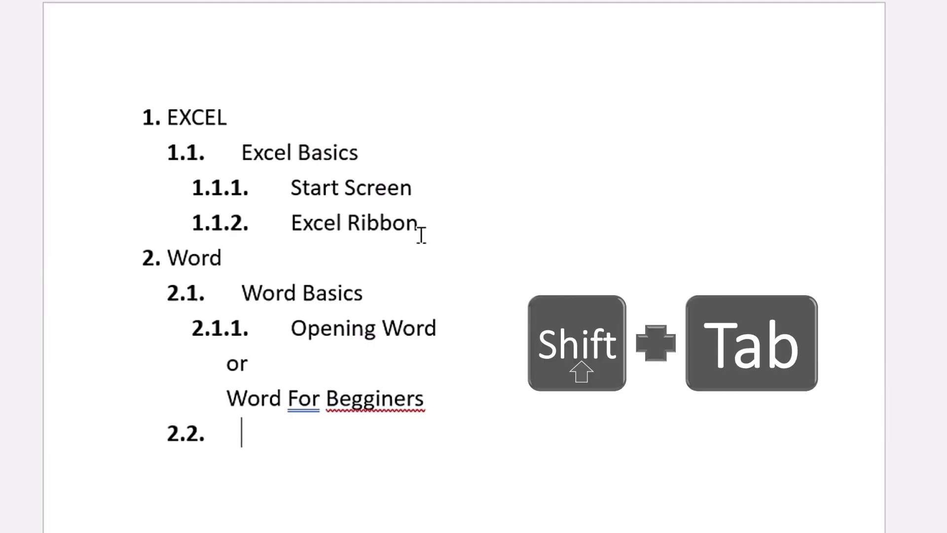
{"action": "key", "text": "shift+Tab"}
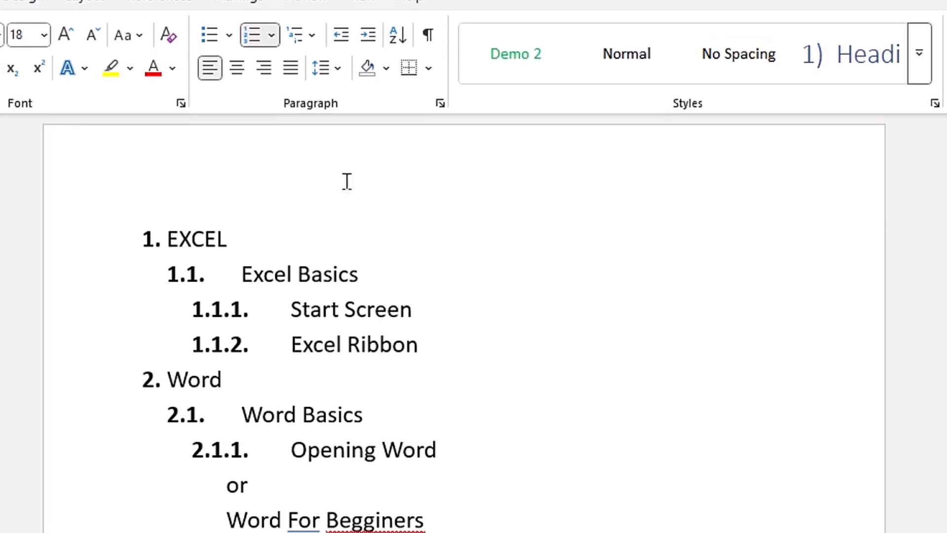
Step: Define a new multilevel list format for the whole list with level 1 starting at 5
{"action": "left_click", "coordinate": [309, 65]}
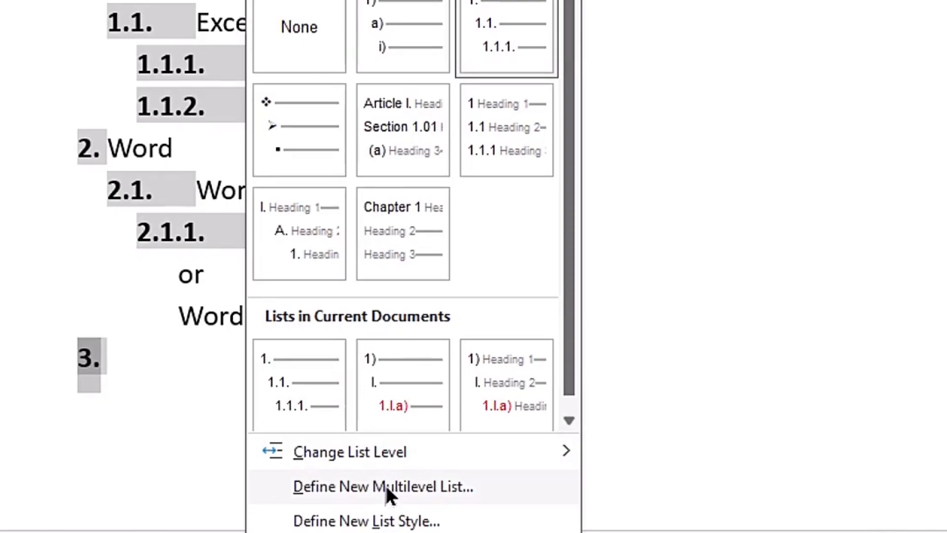
{"action": "left_click", "coordinate": [385, 485]}
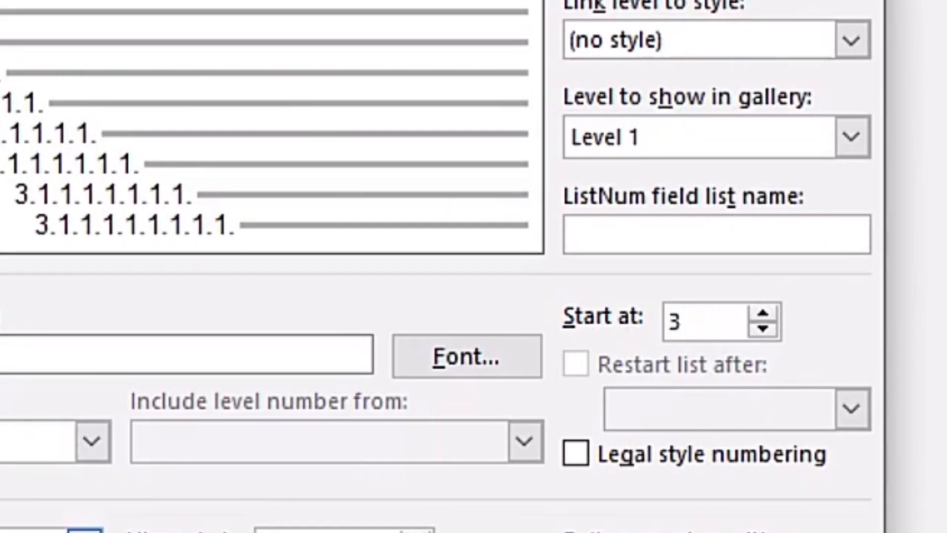
{"action": "left_click_drag", "start_coordinate": [712, 318], "coordinate": [587, 335]}
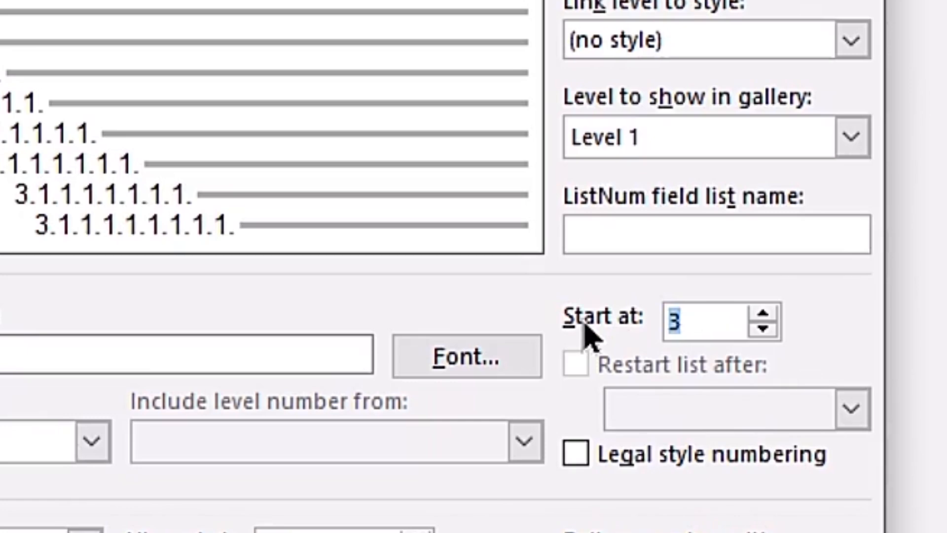
{"action": "type", "text": "5"}
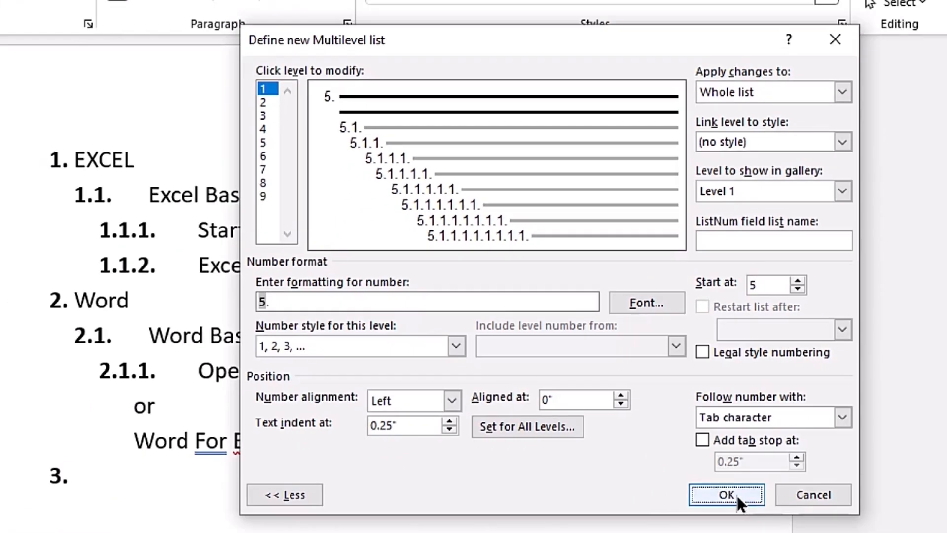
{"action": "left_click", "coordinate": [725, 493]}
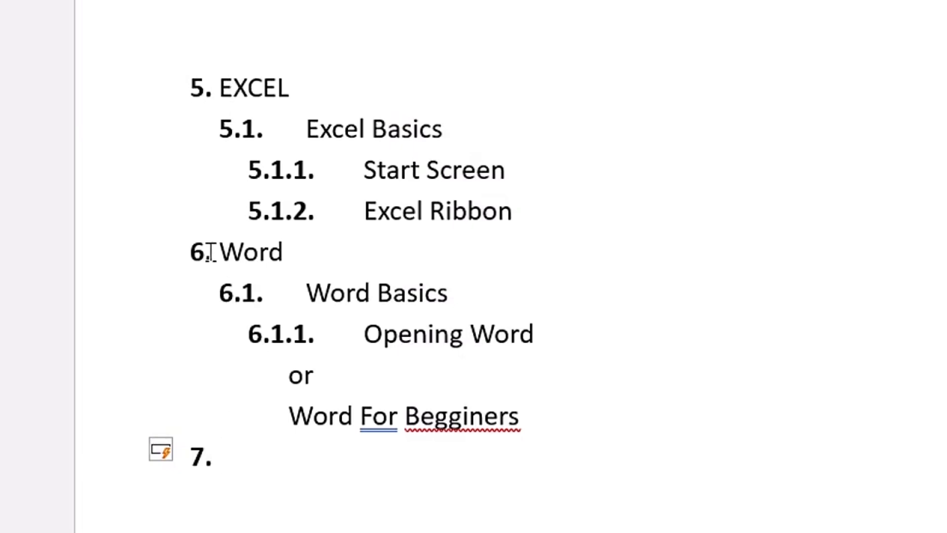
Step: Undo the starting number change made to the whole multilevel list
{"action": "key", "text": "ctrl+z"}
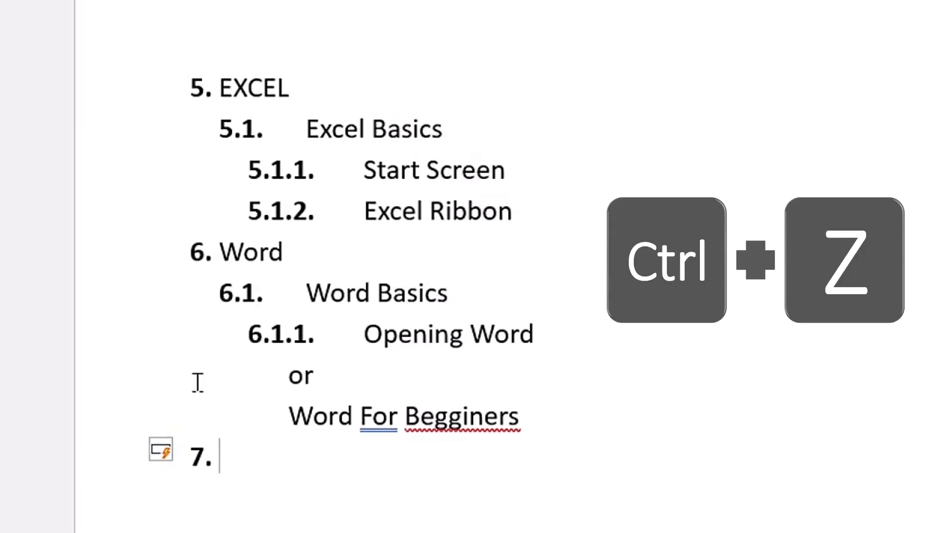
{"action": "key", "text": "ctrl+z"}
{"action": "left_click", "coordinate": [413, 95]}
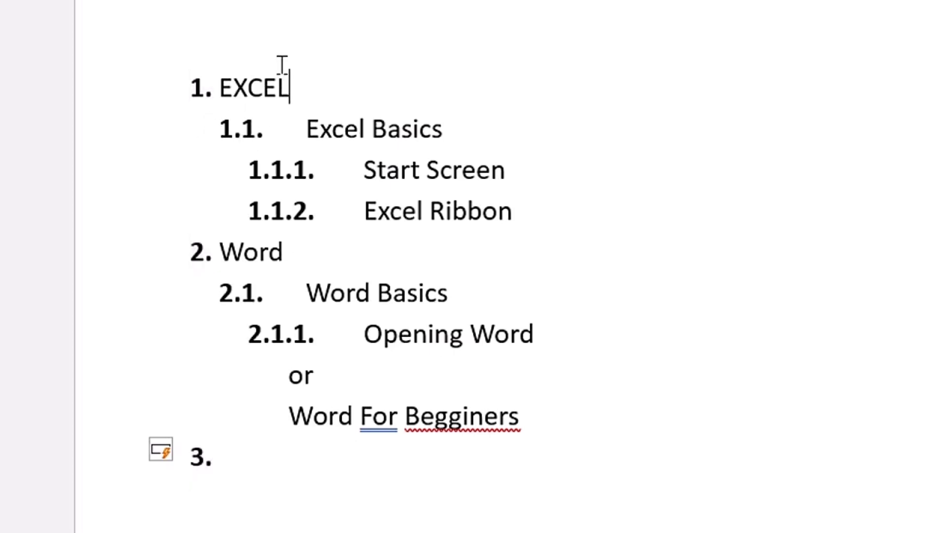
Step: Set the numbering value of the empty last item to 5 as a new list and enter Powerpoint as its text
{"action": "left_click", "coordinate": [225, 462]}
{"action": "right_click", "coordinate": [224, 463]}
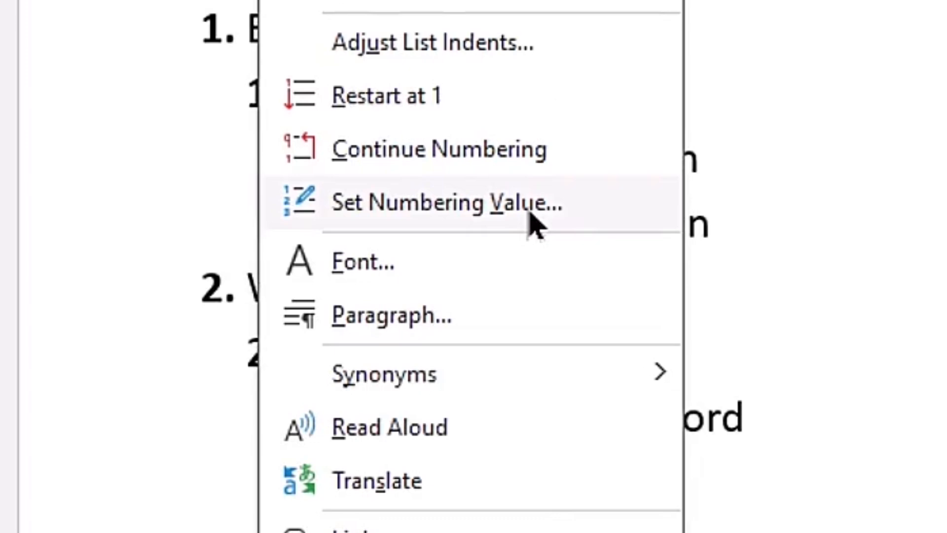
{"action": "left_click", "coordinate": [529, 212]}
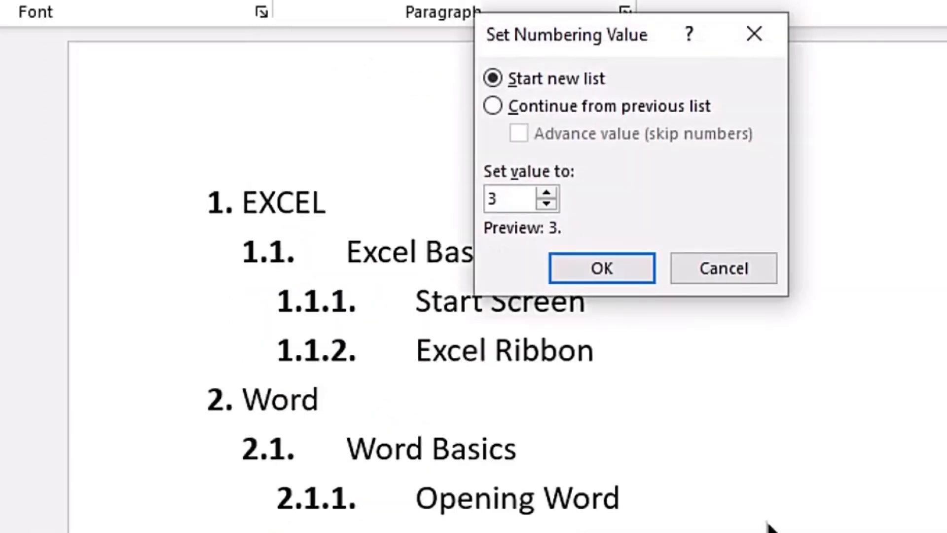
{"action": "key", "text": "BackSpace"}
{"action": "type", "text": "5"}
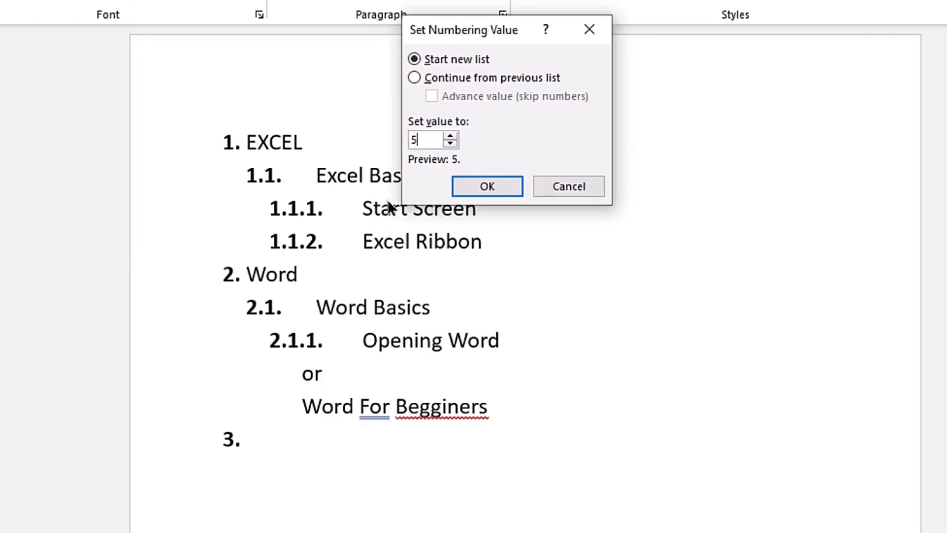
{"action": "left_click", "coordinate": [495, 186]}
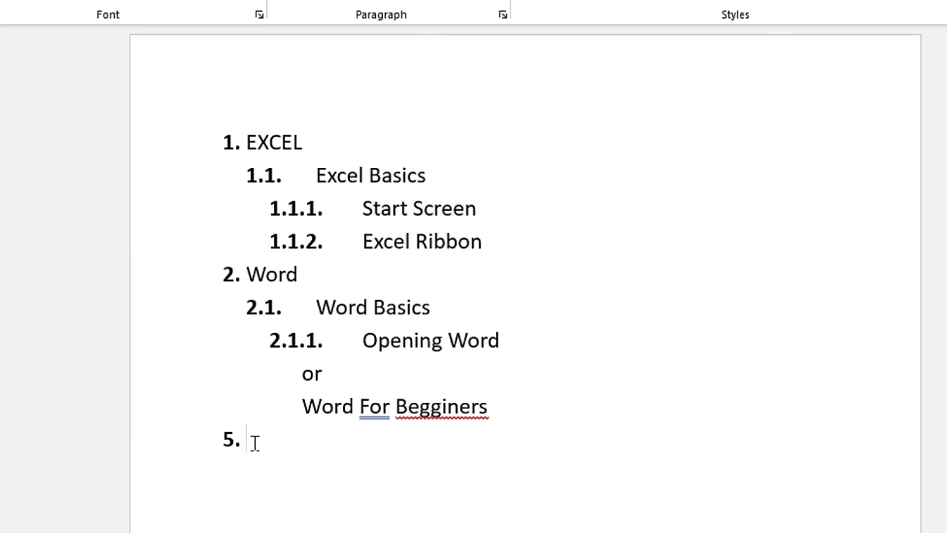
{"action": "type", "text": "Powerpoint"}
Step: Add a new item after Powerpoint, set its numbering value to 10, and begin its text with "Ac"
{"action": "key", "text": "Return"}
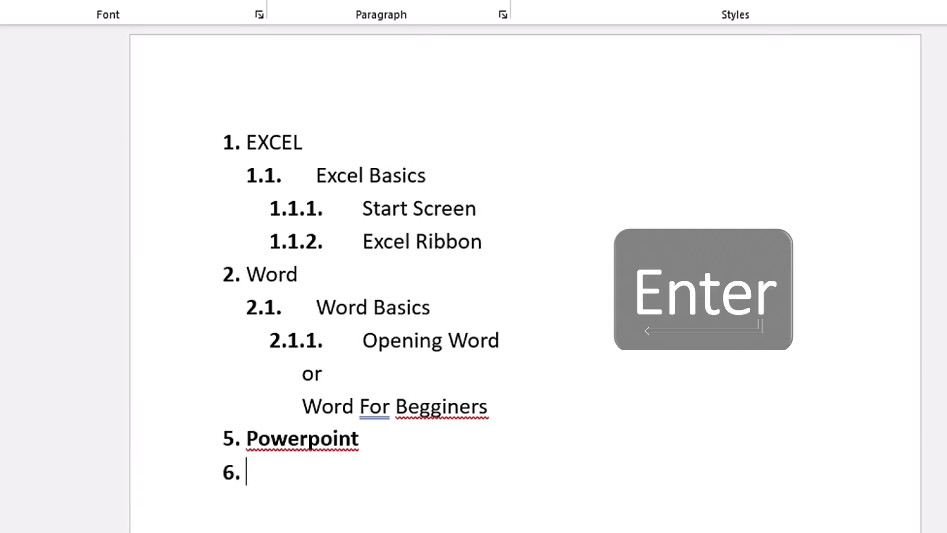
{"action": "right_click", "coordinate": [250, 471]}
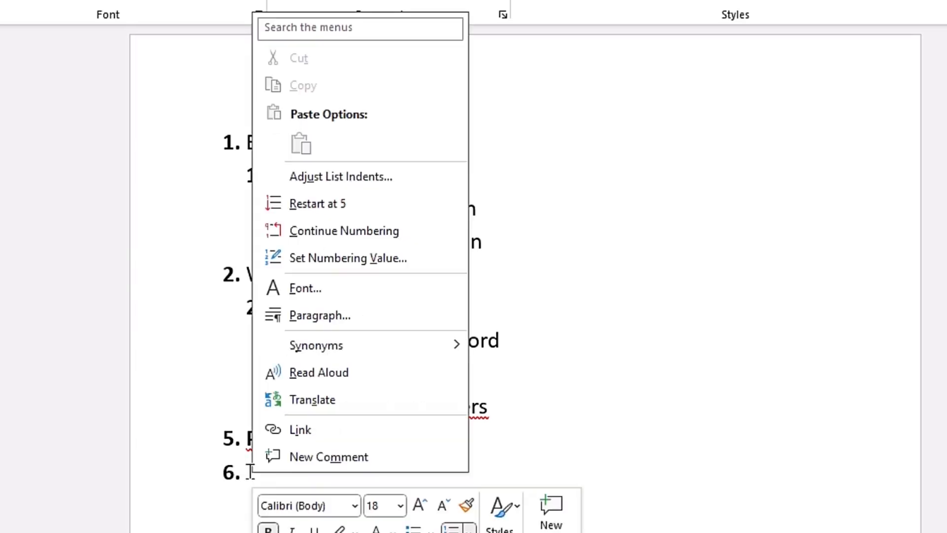
{"action": "left_click", "coordinate": [354, 258]}
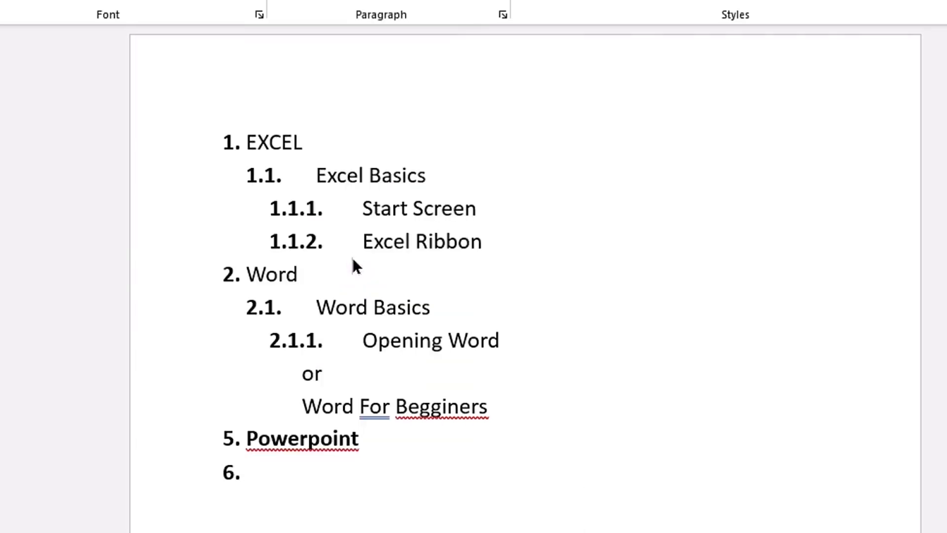
{"action": "left_click", "coordinate": [513, 186]}
{"action": "type", "text": "A"}
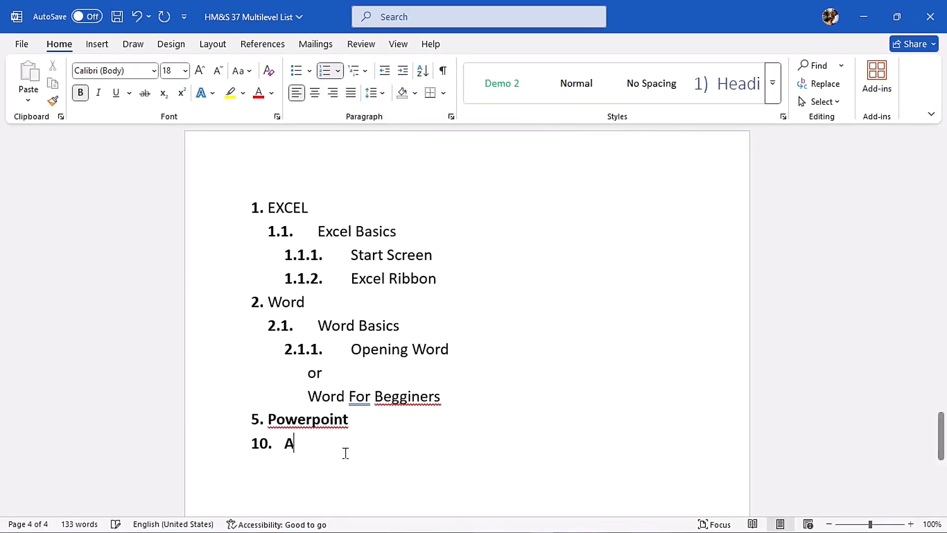
{"action": "type", "text": "c"}
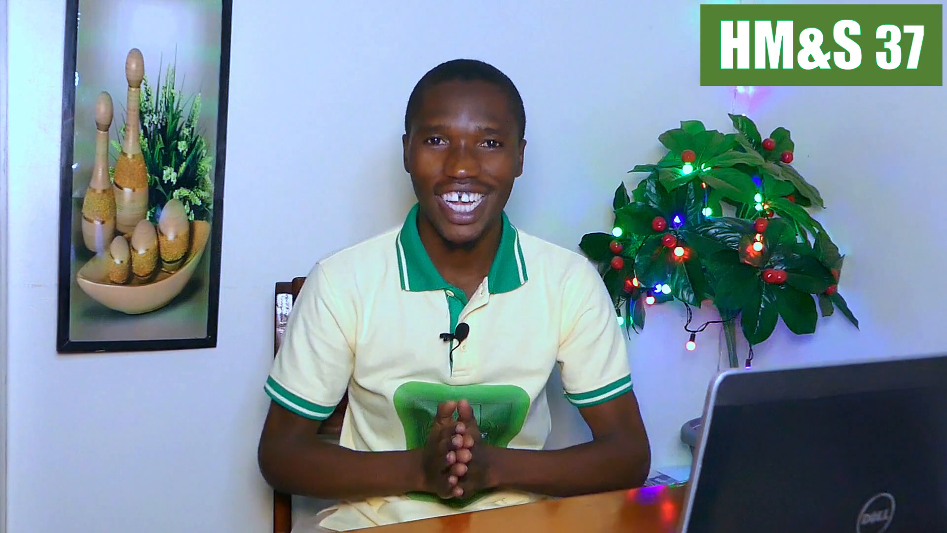